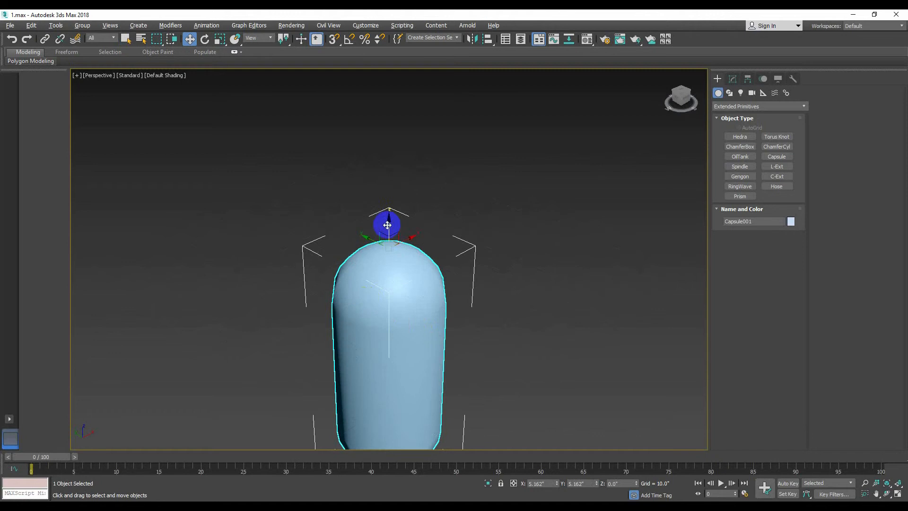
- Raise the capsule vertically to about Z 49 inches
drag(387, 220, 381, 128)
scroll(413, 240, down, 5)
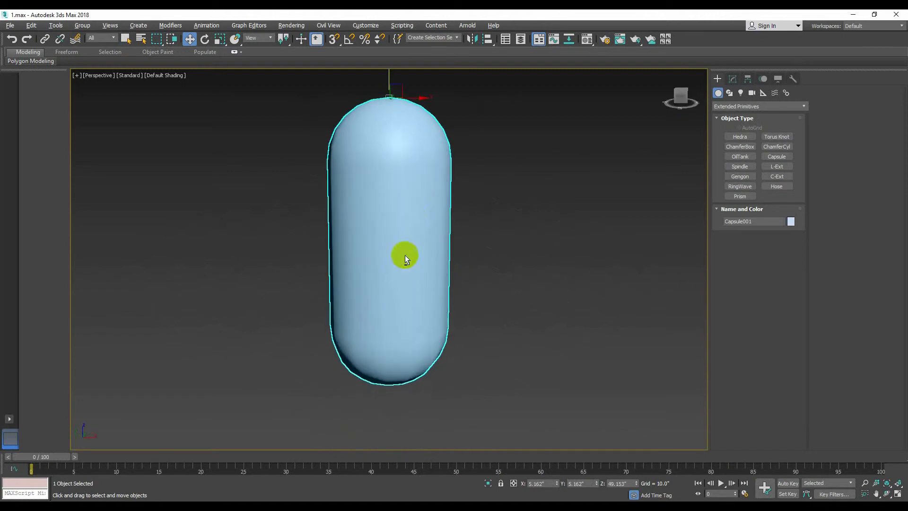
click(440, 151)
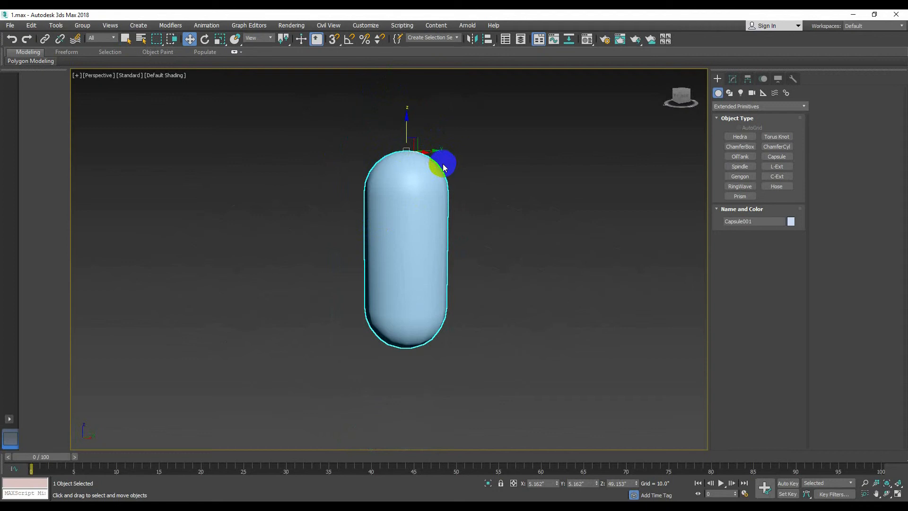
- Copy the capsule along the X axis in the Front view, placing the duplicate at about X -135 inches
key(f)
shift+drag(426, 180, 204, 180)
key(Return)
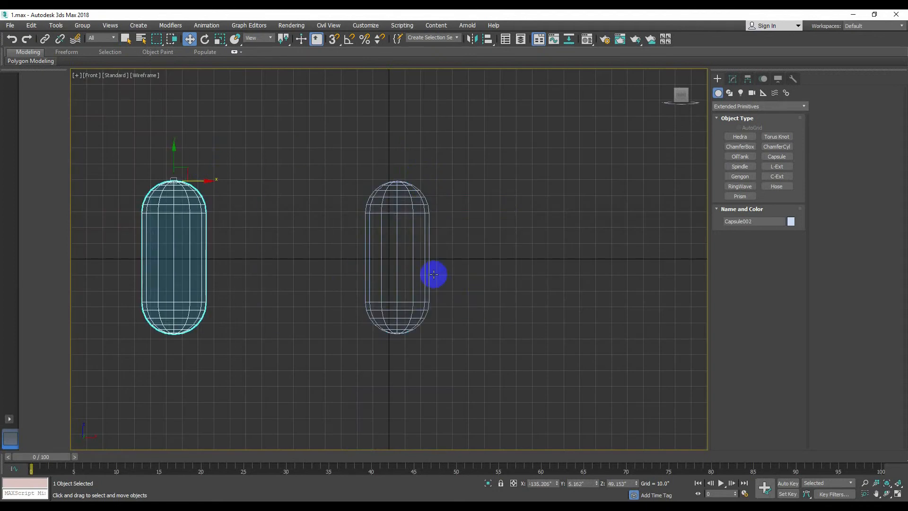
- Convert the original capsule to an Editable Poly and switch to vertex editing
click(397, 250)
right_click(365, 242)
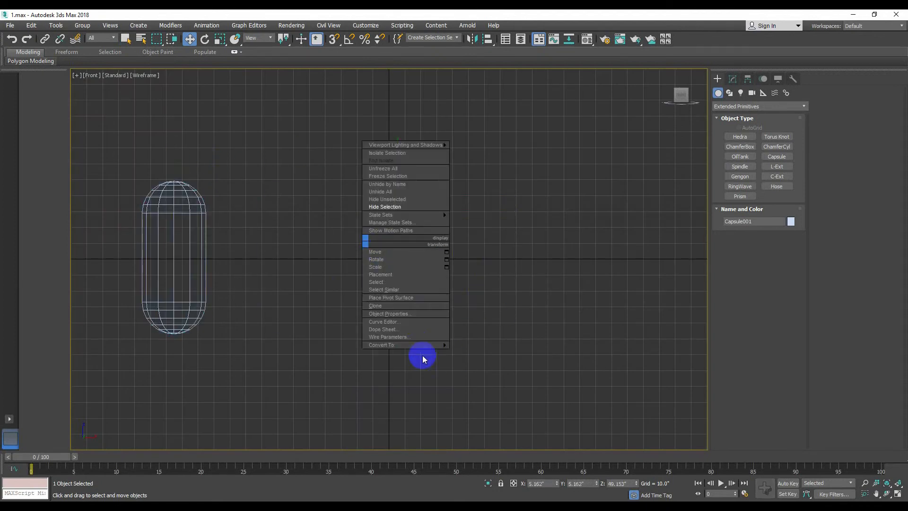
mouse_move(418, 345)
click(488, 353)
key(1)
- Lower all vertices of the capsule's upper dome to about Z 29 inches, shortening the straight body
scroll(377, 358, up, 3)
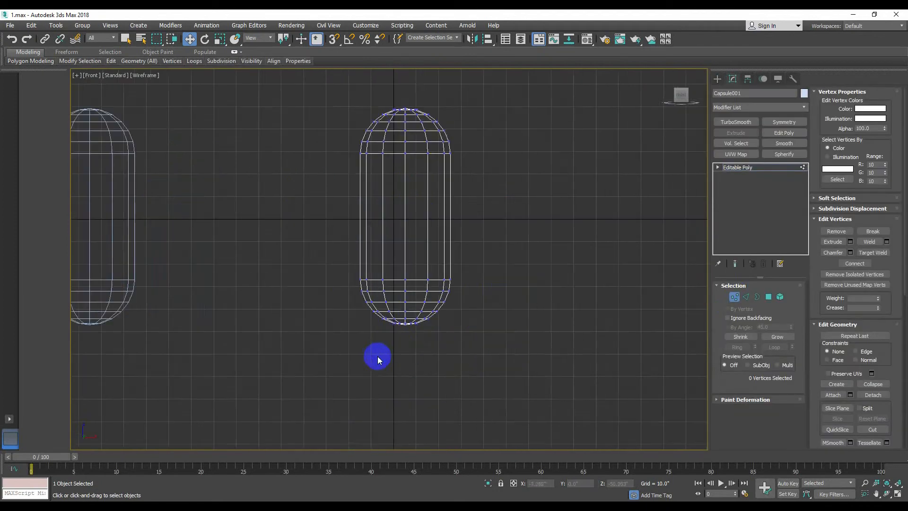
scroll(322, 167, down, 2)
drag(322, 119, 448, 186)
drag(379, 117, 379, 136)
scroll(384, 218, up, 3)
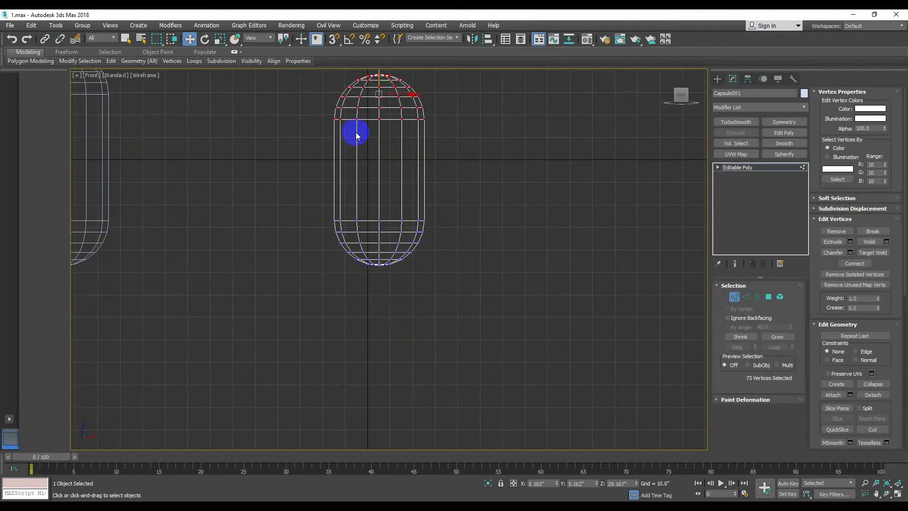
- Lower the vertex ring at the body's lower end to about Z -30 inches and delete the rounded bottom cap's remaining vertices
scroll(357, 142, up, 2)
drag(300, 245, 488, 265)
drag(388, 229, 385, 238)
drag(319, 283, 486, 341)
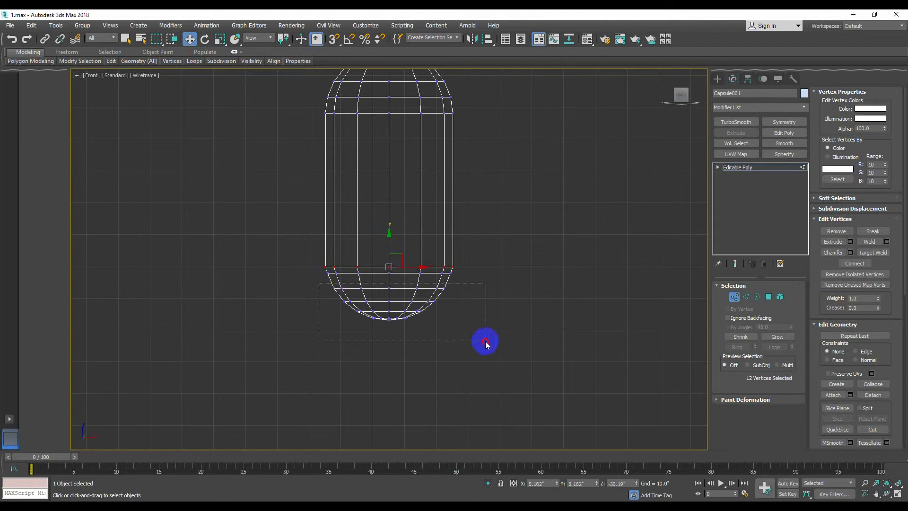
key(Delete)
middle_drag(364, 207, 363, 256)
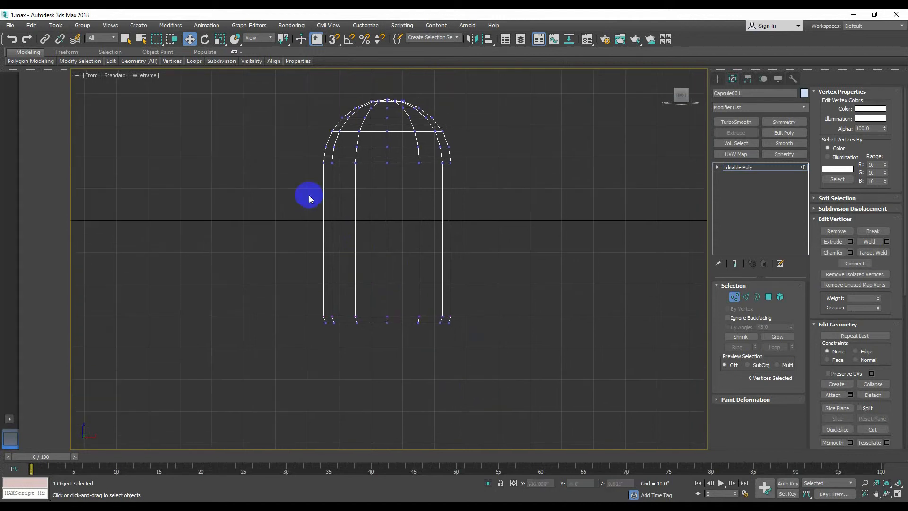
- Connect the ring of vertical body edges with 2 segments and a pinch of 96
click(745, 297)
click(387, 255)
key(alt+r)
right_click(379, 243)
click(297, 276)
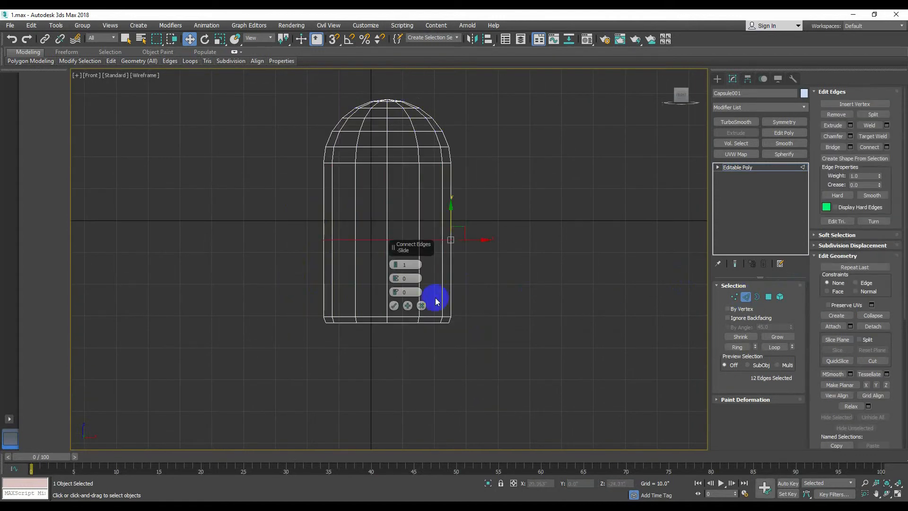
drag(397, 263, 360, 103)
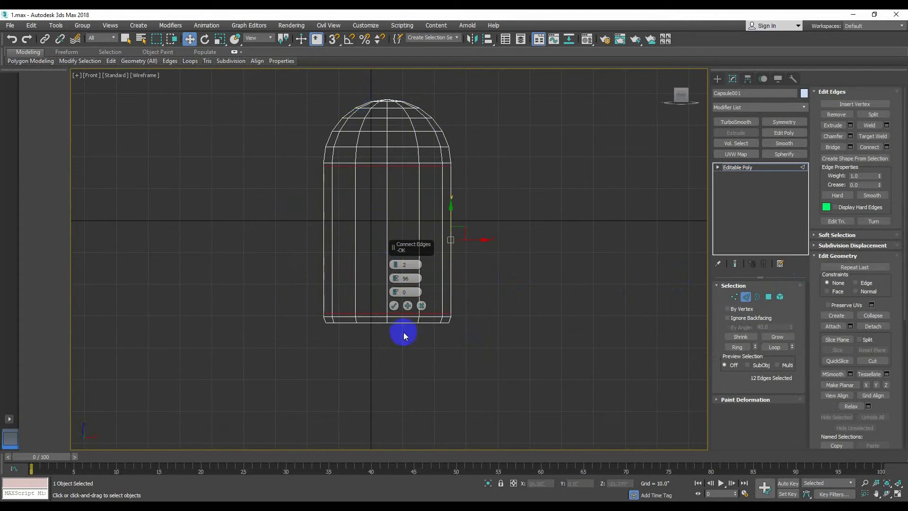
click(394, 306)
- Lower the new upper edge loop slightly and delete the band between it and the dome, separating head from body
scroll(303, 187, up, 10)
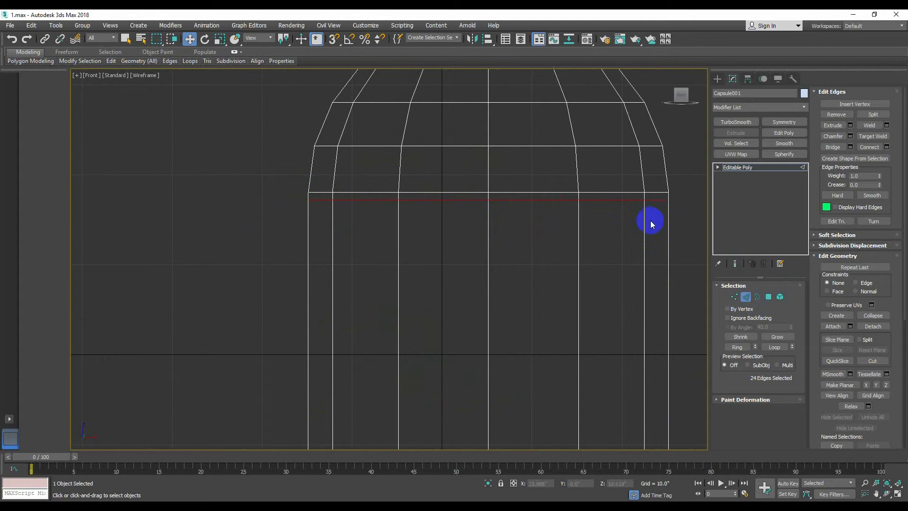
double_click(512, 204)
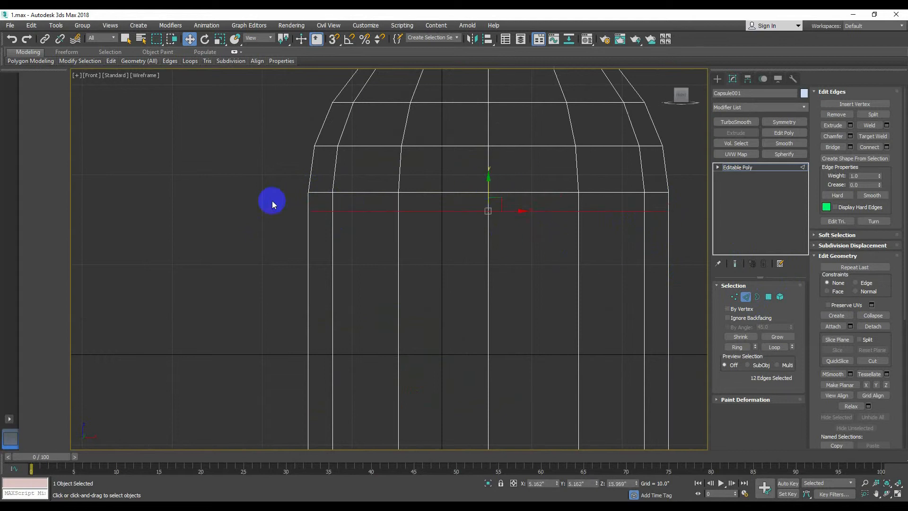
scroll(273, 204, down, 5)
drag(525, 219, 245, 218)
scroll(443, 239, up, 5)
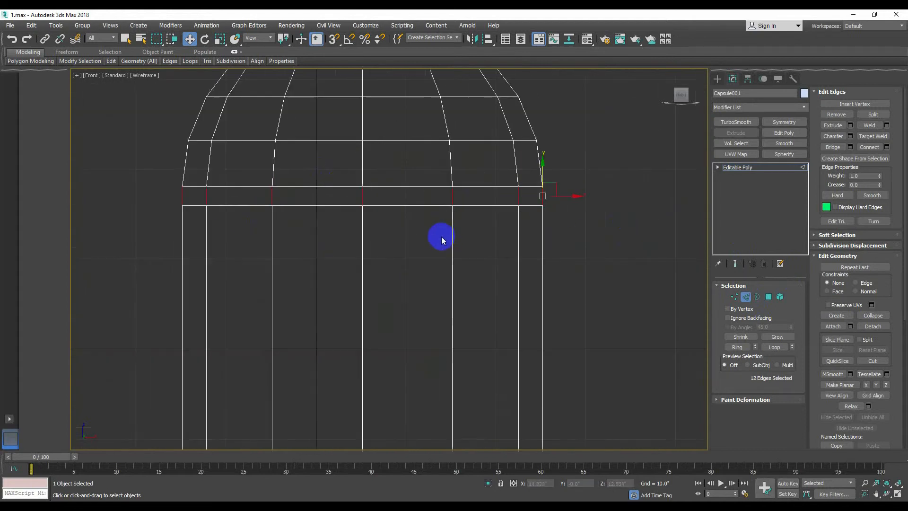
scroll(441, 239, down, 5)
click(519, 283)
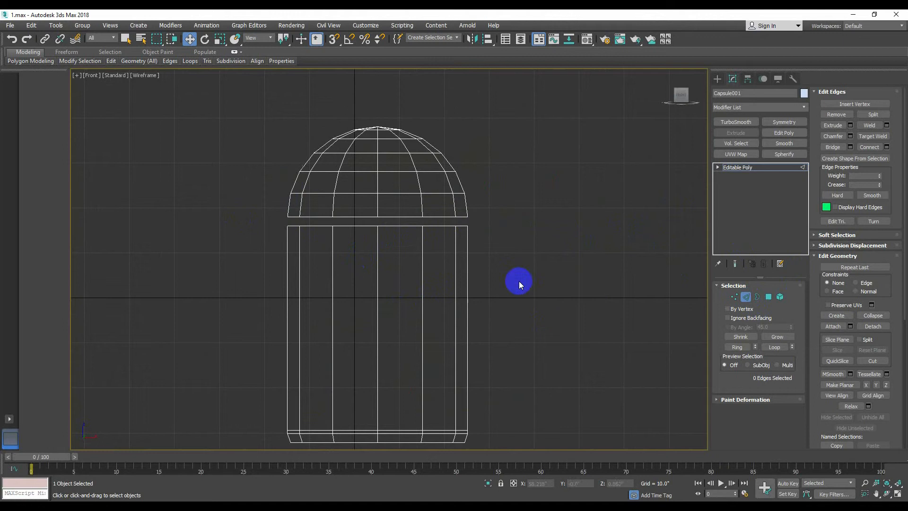
- Change the edited capsule's object color to green
key(p)
mouse_move(450, 249)
alt+middle_down()
mouse_move(370, 242)
mouse_move(409, 254)
mouse_move(460, 199)
mouse_move(409, 247)
alt+middle_up()
click(737, 169)
click(804, 94)
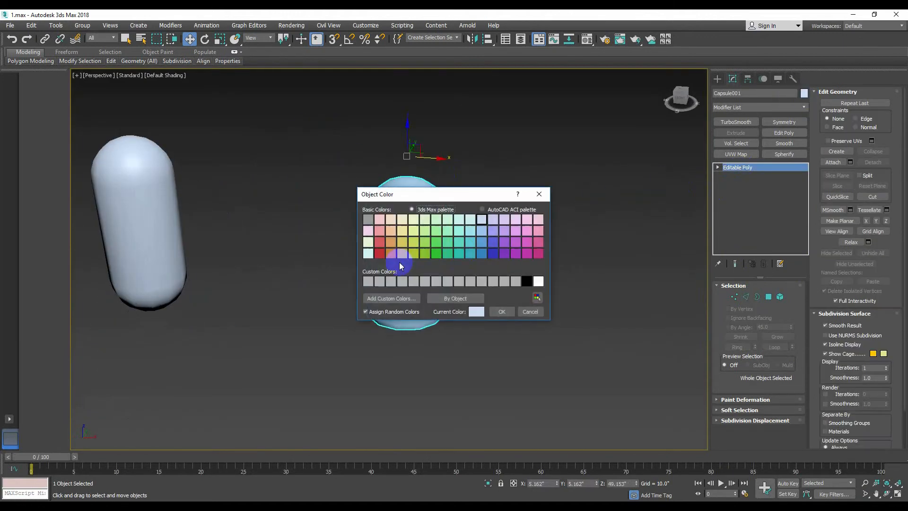
click(440, 243)
click(502, 311)
click(527, 308)
alt+middle_drag(422, 267, 412, 234)
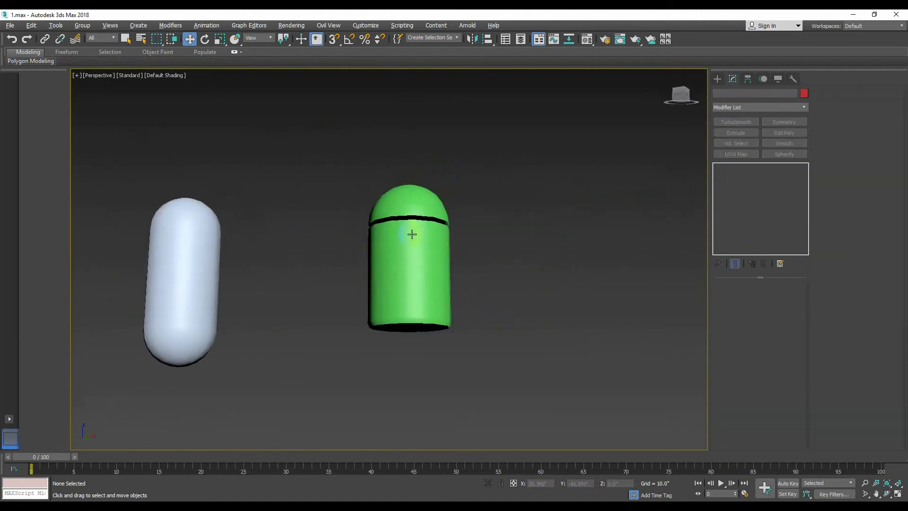
- Cap the three open borders at the body's base, body's top and dome's underside, and display edged faces
scroll(409, 229, up, 3)
click(406, 367)
click(757, 296)
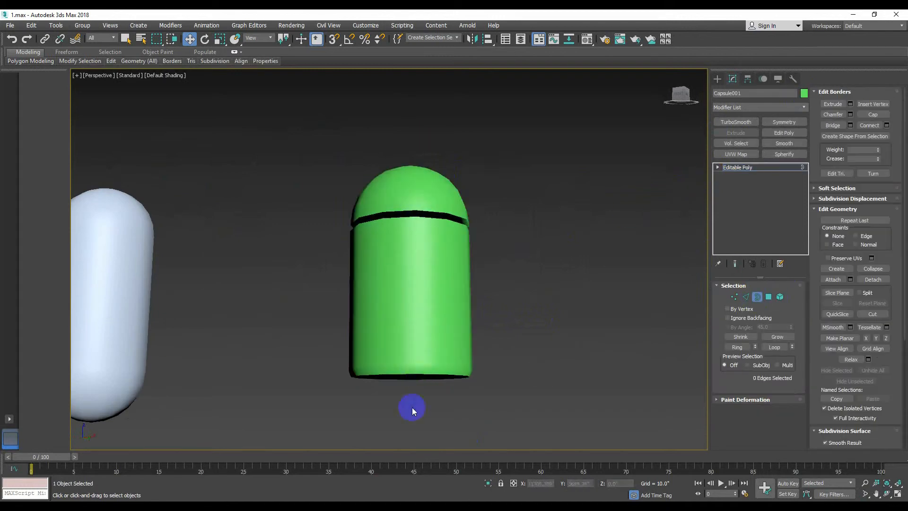
click(425, 377)
alt+middle_drag(425, 377, 423, 279)
mouse_move(416, 233)
alt+middle_down()
mouse_move(394, 207)
mouse_move(416, 323)
mouse_move(410, 173)
mouse_move(420, 302)
mouse_move(372, 175)
mouse_move(394, 264)
mouse_move(367, 243)
mouse_move(362, 261)
mouse_move(316, 257)
mouse_move(365, 234)
mouse_move(373, 249)
mouse_move(347, 207)
mouse_move(350, 225)
alt+middle_up()
ctrl+click(394, 207)
right_click(393, 206)
click(376, 230)
key(F4)
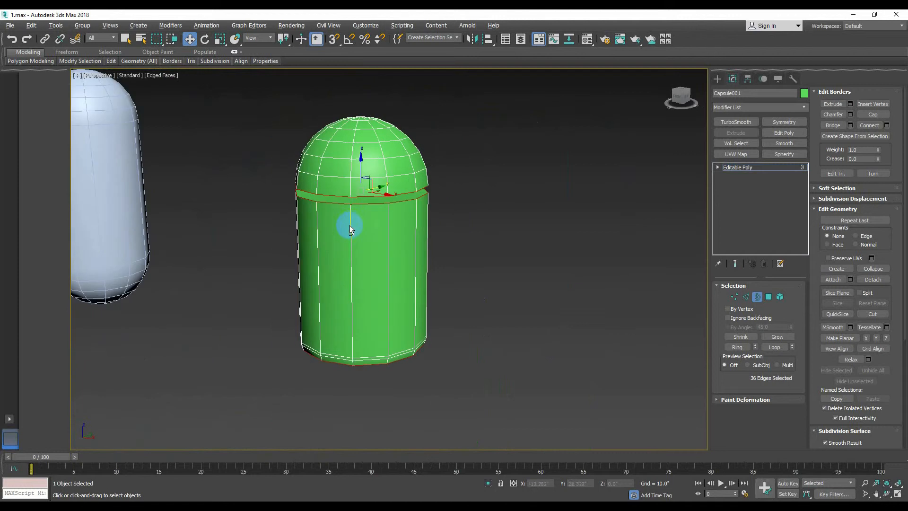
- Connect the body's vertical edges in the Front wireframe view, adding one supporting loop near the top and one near the base
key(f)
key(F3)
click(456, 290)
middle_drag(491, 322, 479, 279)
click(746, 296)
drag(270, 381, 461, 325)
right_click(336, 302)
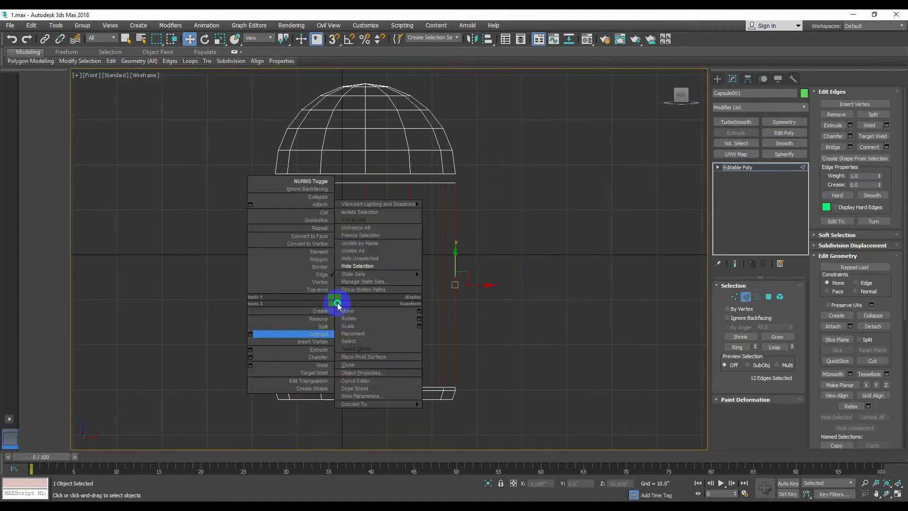
click(251, 333)
click(392, 307)
click(537, 323)
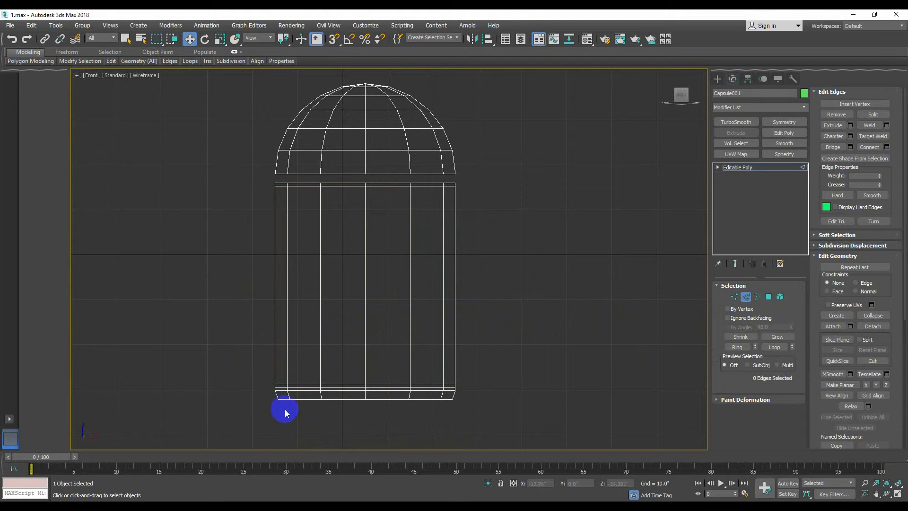
- Try removing the middle of the three closely spaced edge loops near the body's base
scroll(285, 411, up, 3)
double_click(308, 379)
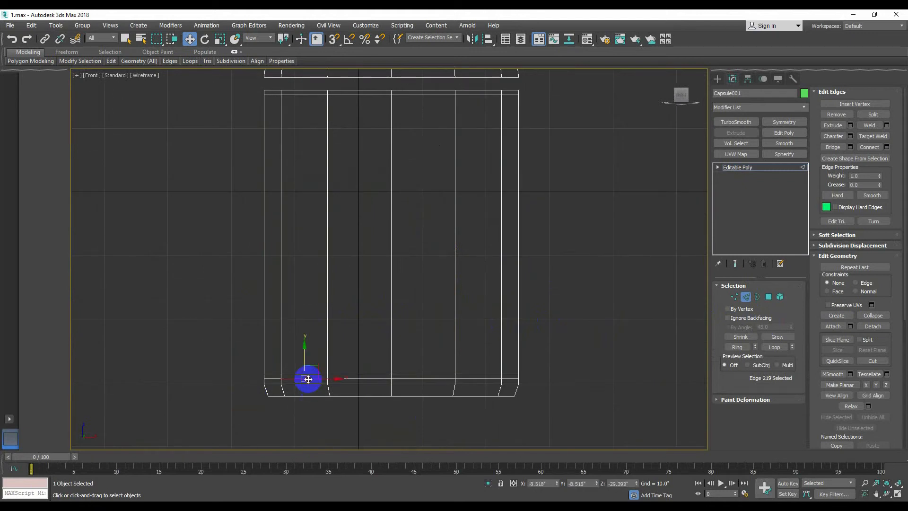
click(336, 413)
scroll(331, 411, down, 2)
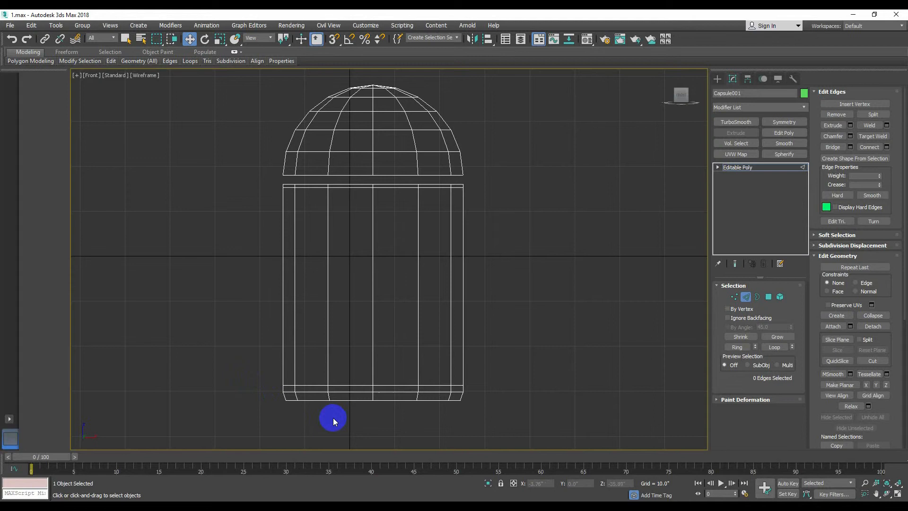
key(ctrl+z)
- Remove the uppermost of the three closely spaced edge loops near the body's base
drag(320, 387, 319, 386)
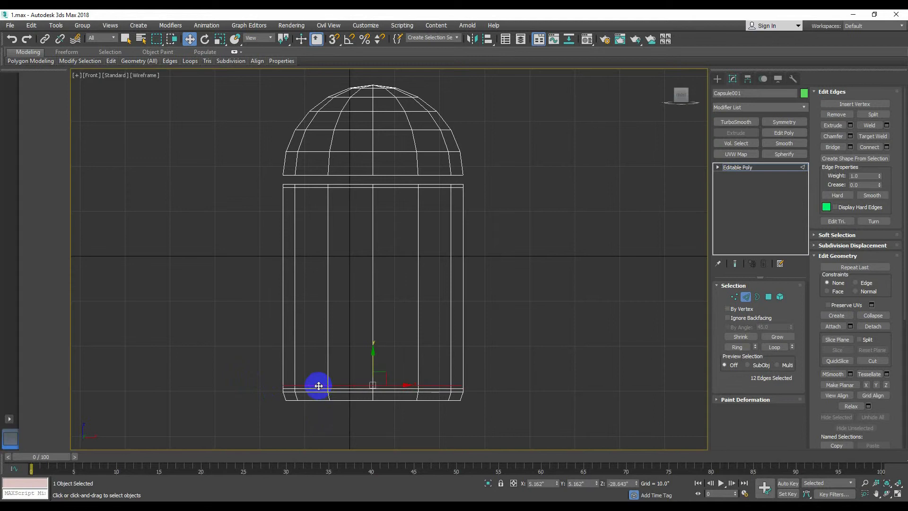
click(291, 411)
scroll(365, 424, up, 2)
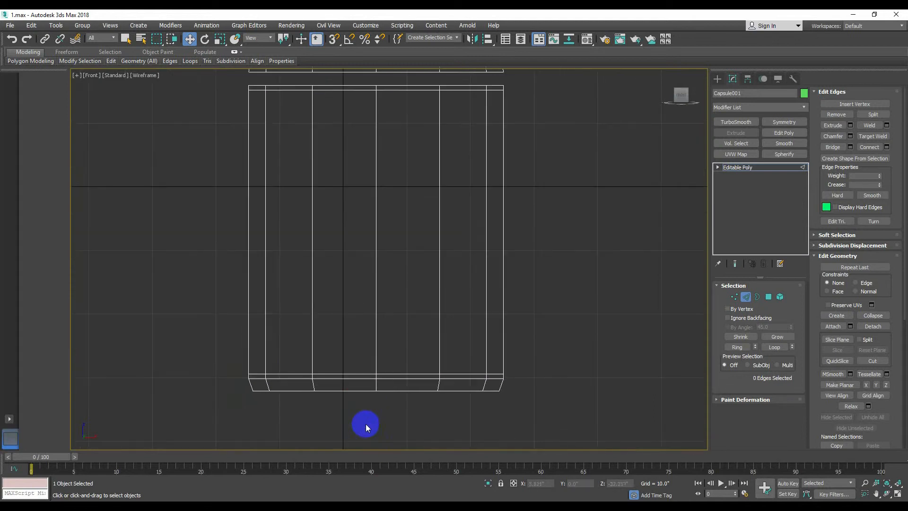
- Raise the vertices of the body's bottom rim slightly to shorten the bevel at the base
scroll(364, 422, down, 2)
drag(257, 365, 519, 430)
key(1)
scroll(377, 379, down, 3)
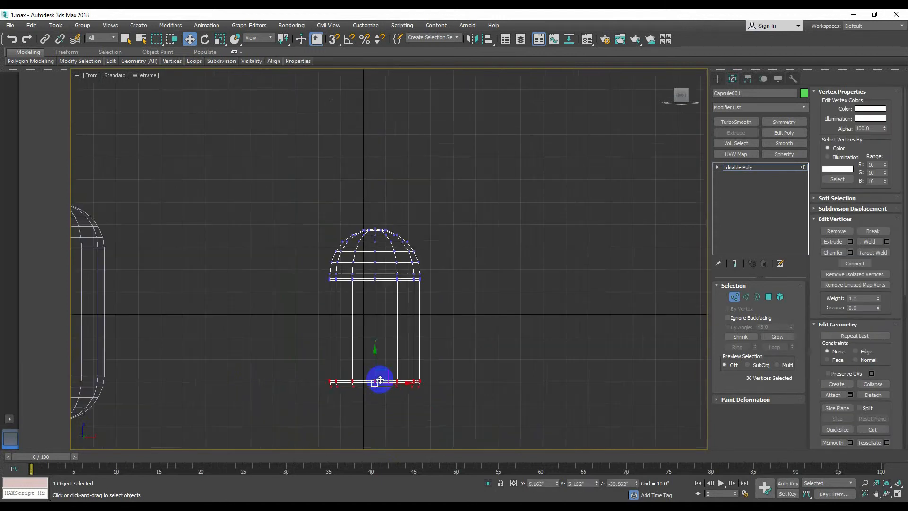
scroll(373, 416, up, 3)
scroll(373, 417, down, 1)
click(369, 405)
scroll(327, 394, up, 4)
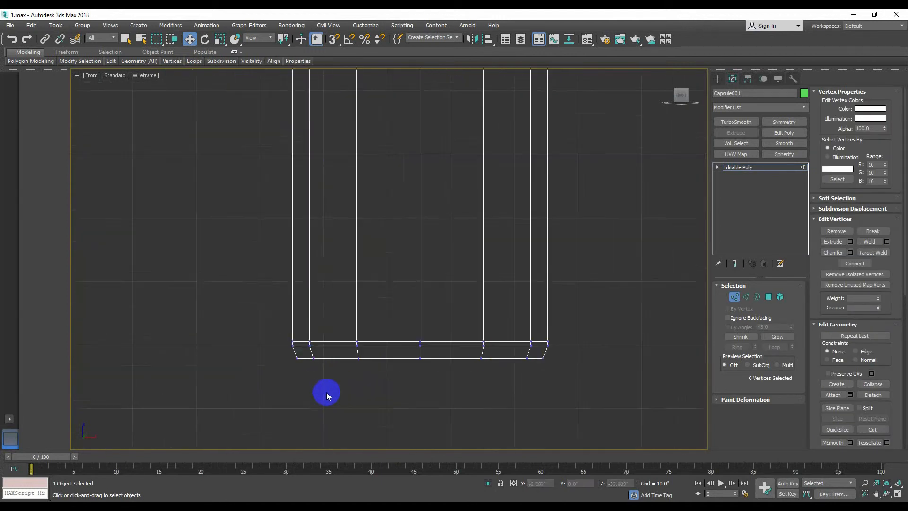
middle_drag(327, 396, 300, 346)
drag(664, 281, 665, 281)
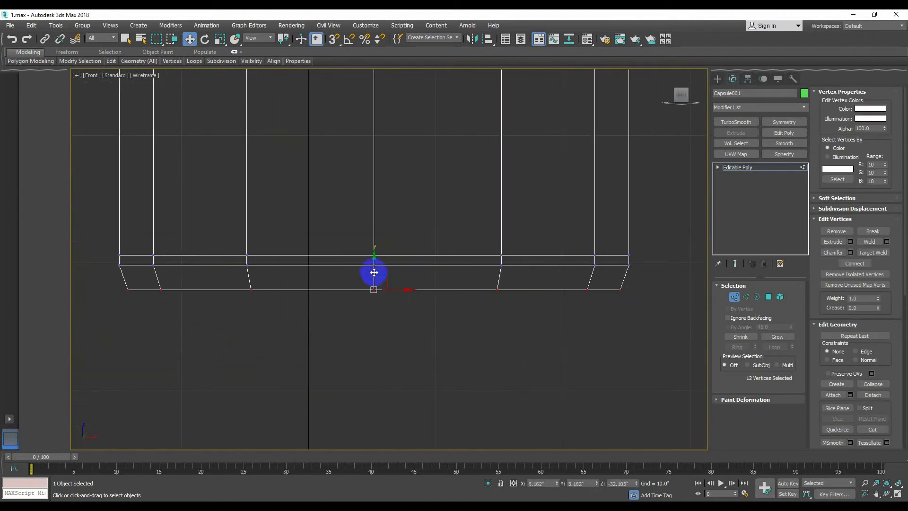
drag(374, 273, 373, 262)
- Inset the three cap polygons at the body's base, body's top and dome's underside by 14.92 inches
key(p)
alt+middle_drag(421, 374, 381, 350)
click(756, 296)
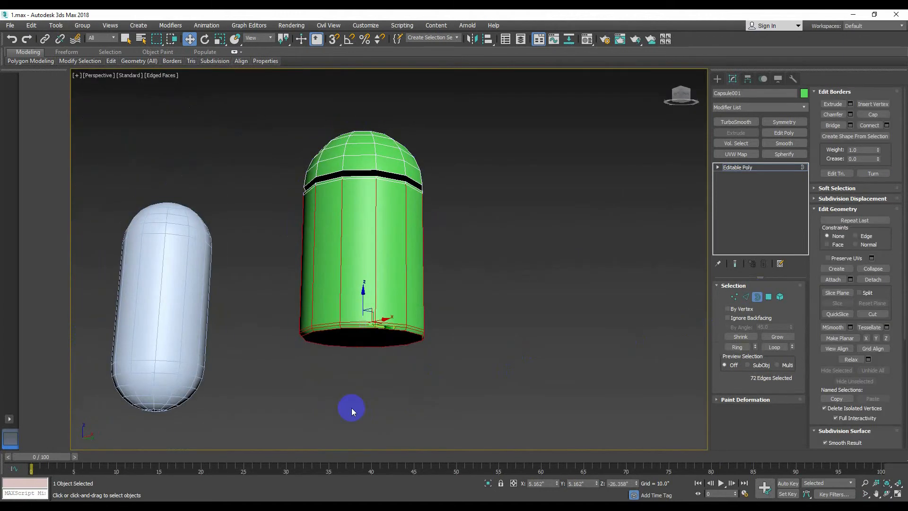
alt+middle_drag(332, 389, 347, 367)
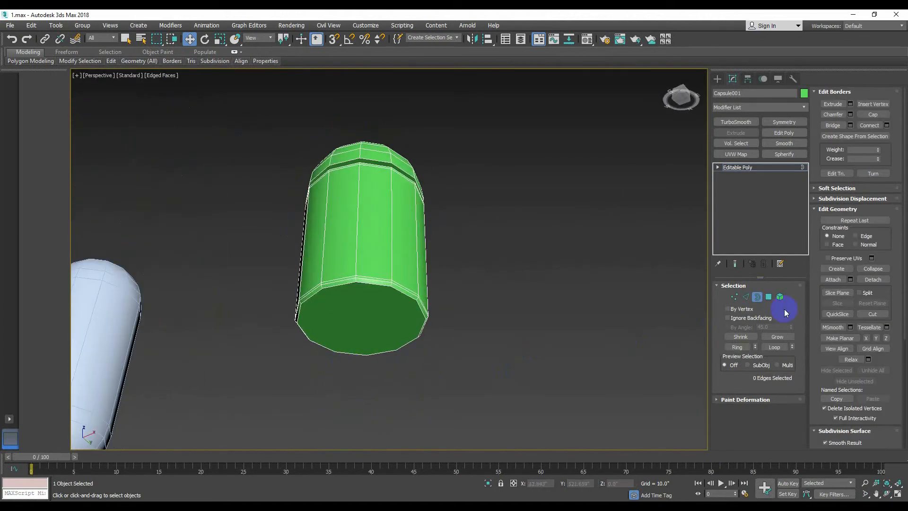
key(4)
click(365, 319)
alt+middle_drag(365, 319, 343, 264)
ctrl+click(347, 163)
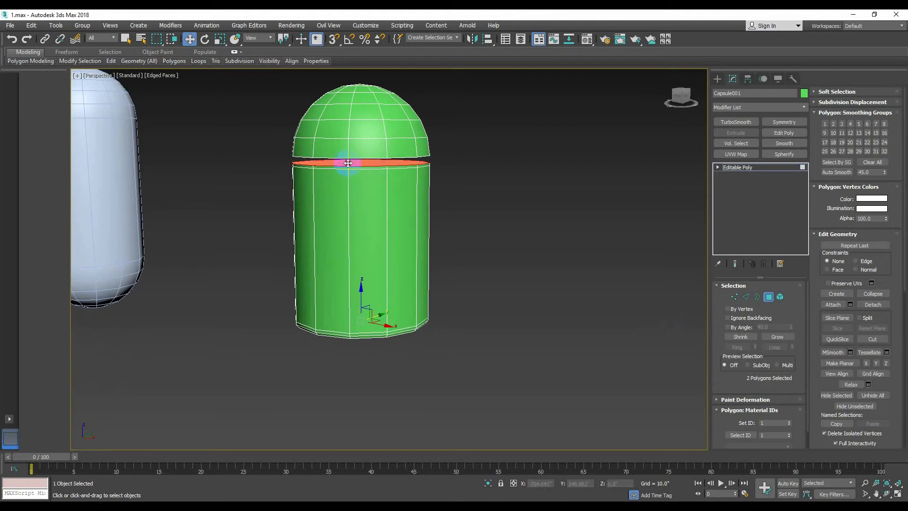
alt+middle_drag(379, 173, 385, 213)
ctrl+click(358, 141)
right_click(359, 179)
click(278, 237)
alt+middle_drag(278, 239, 334, 176)
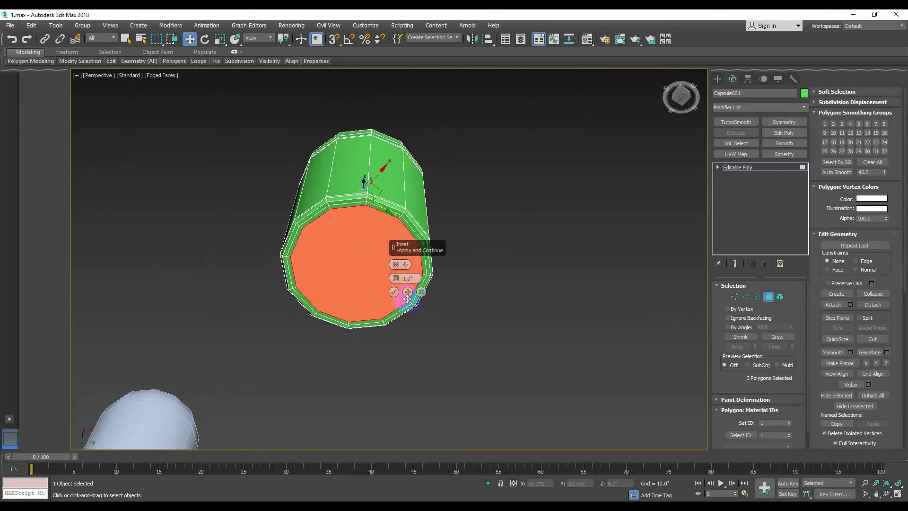
drag(397, 278, 383, 228)
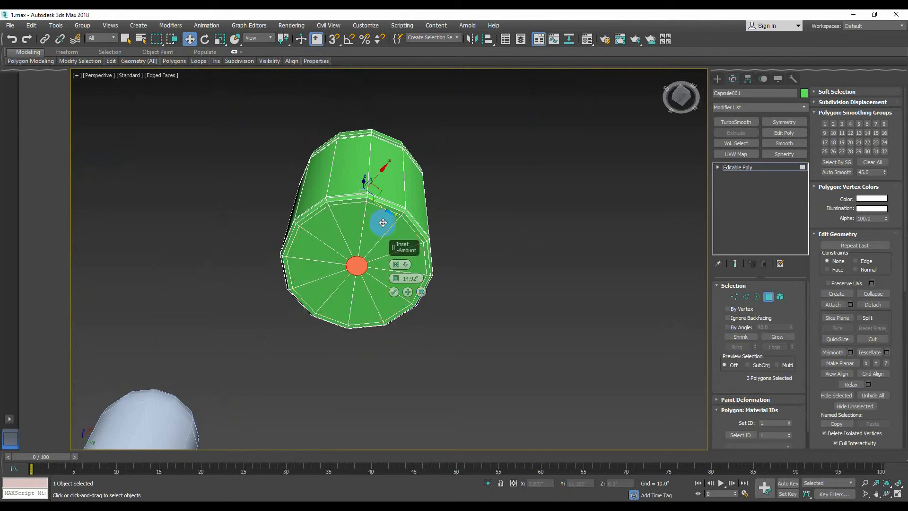
alt+middle_drag(383, 223, 293, 276)
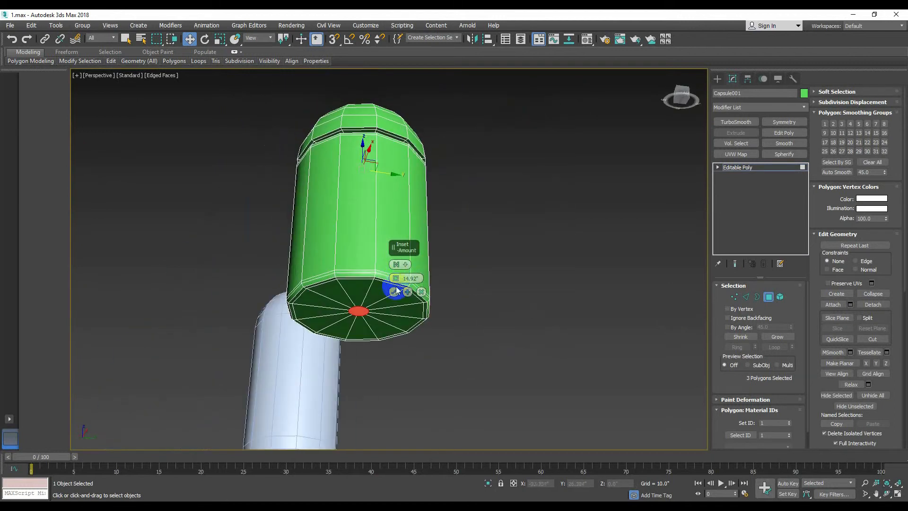
click(394, 292)
- Clear the polygon selection and frame the model in the Front view
alt+middle_drag(395, 292, 360, 212)
click(364, 247)
click(420, 249)
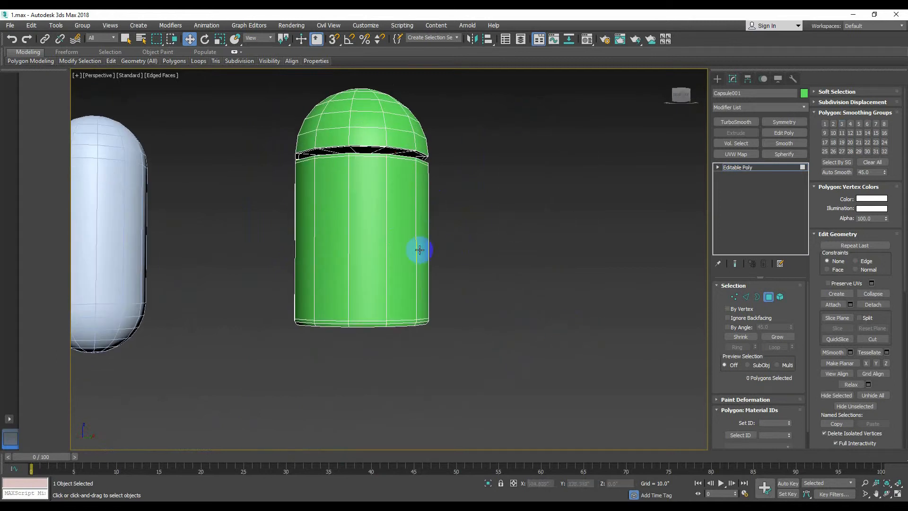
key(f)
key(z)
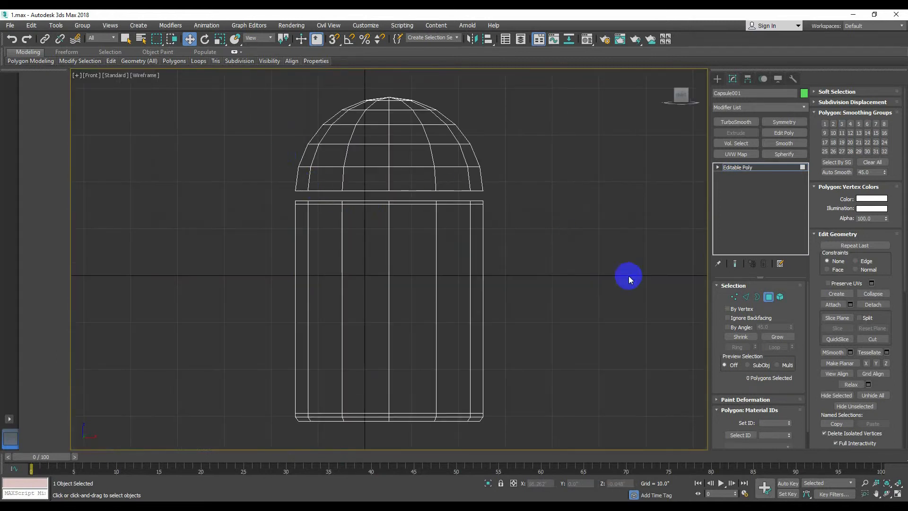
- Detach all the dome's vertices as a separate object named Head
click(734, 297)
drag(285, 107, 539, 196)
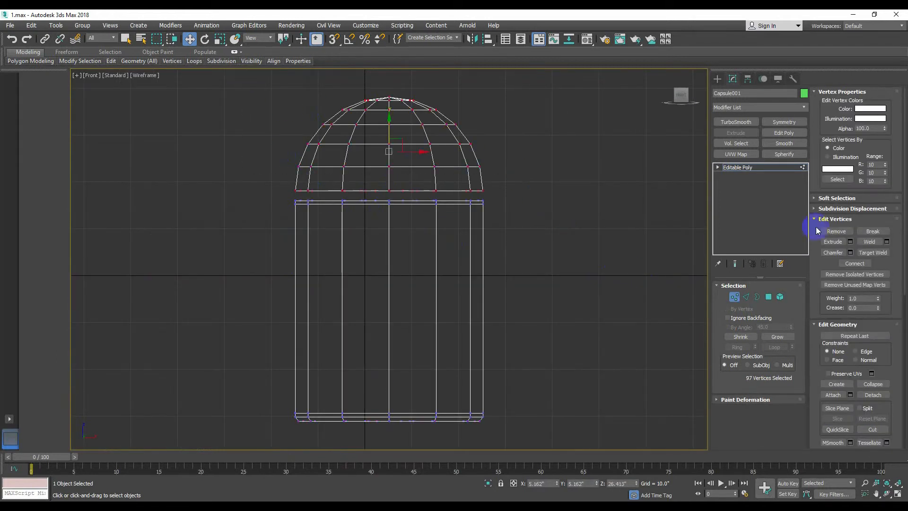
click(869, 397)
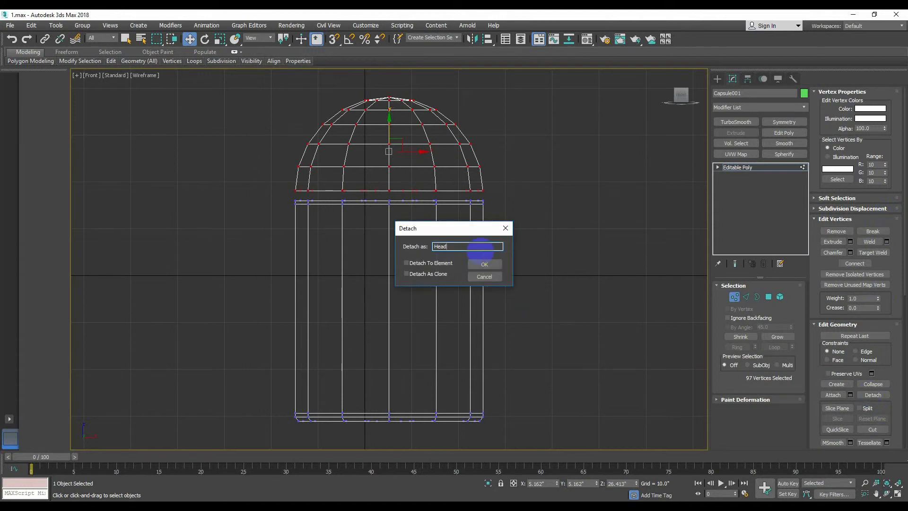
key(Return)
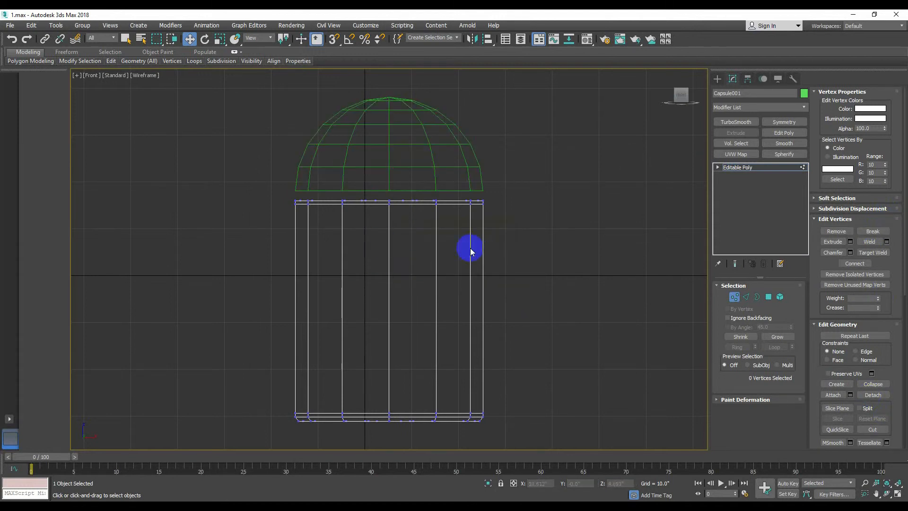
- Rename the remaining cylinder object Body and leave vertex editing
drag(747, 93, 587, 103)
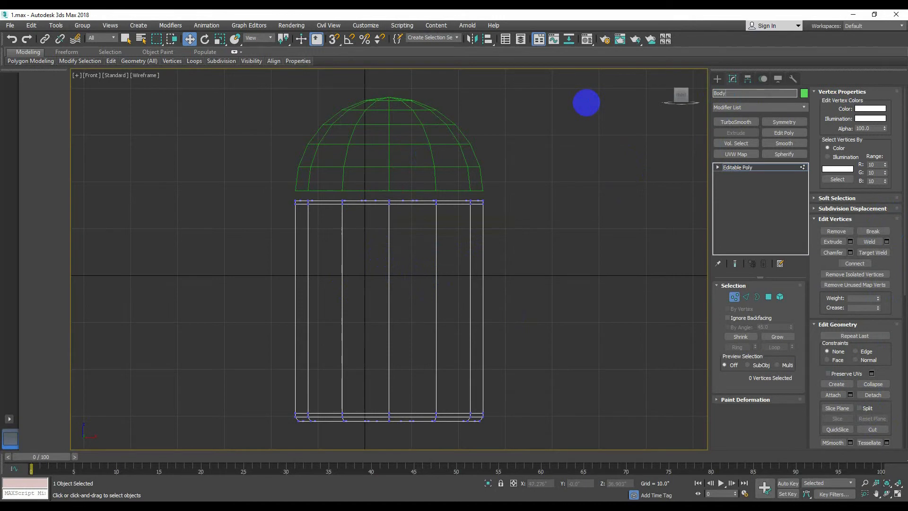
key(Return)
click(737, 168)
click(524, 275)
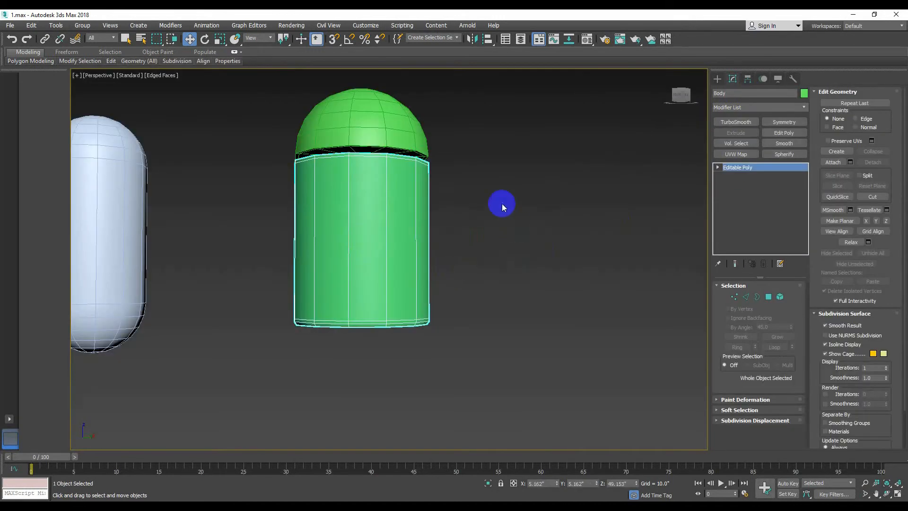
- Enable NURMS subdivision smoothing on both the head and the body
mouse_move(501, 203)
alt+middle_down()
mouse_move(391, 160)
mouse_move(470, 202)
alt+middle_up()
click(361, 102)
alt+middle_drag(400, 116, 367, 134)
right_click(367, 134)
click(349, 26)
middle_drag(416, 203, 387, 251)
right_click(387, 250)
click(361, 313)
right_click(360, 313)
click(338, 208)
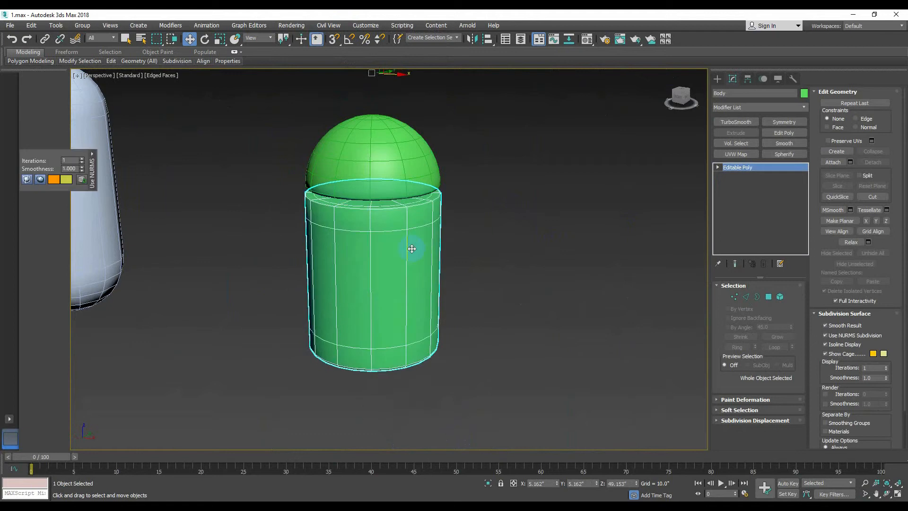
- Render the smoothed head and body in the Perspective view from two slightly different angles
key(shift+q)
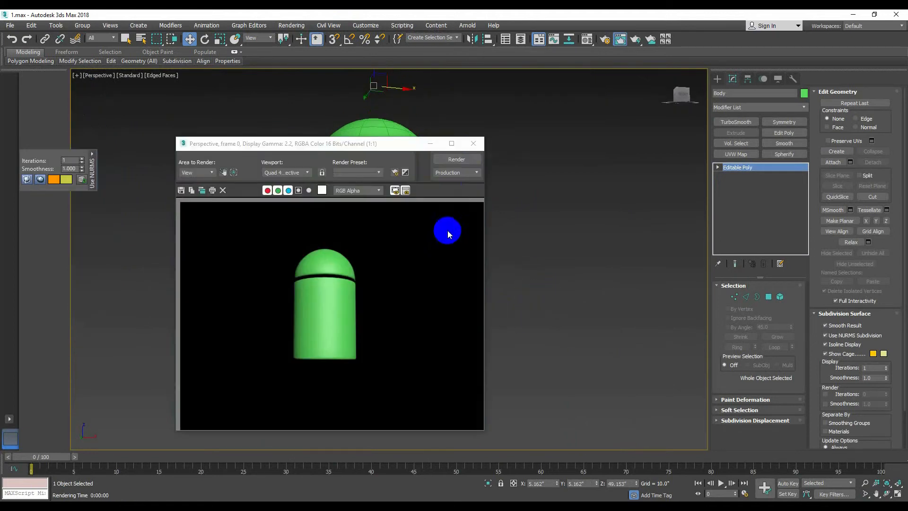
click(473, 144)
alt+middle_drag(428, 191, 436, 203)
key(shift+q)
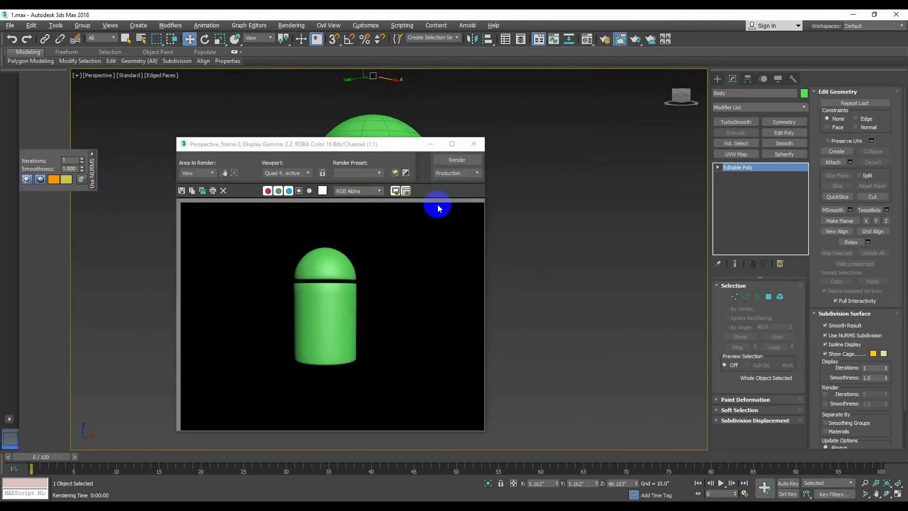
click(474, 144)
- Center the pivots of the head and the body to their own objects
click(402, 156)
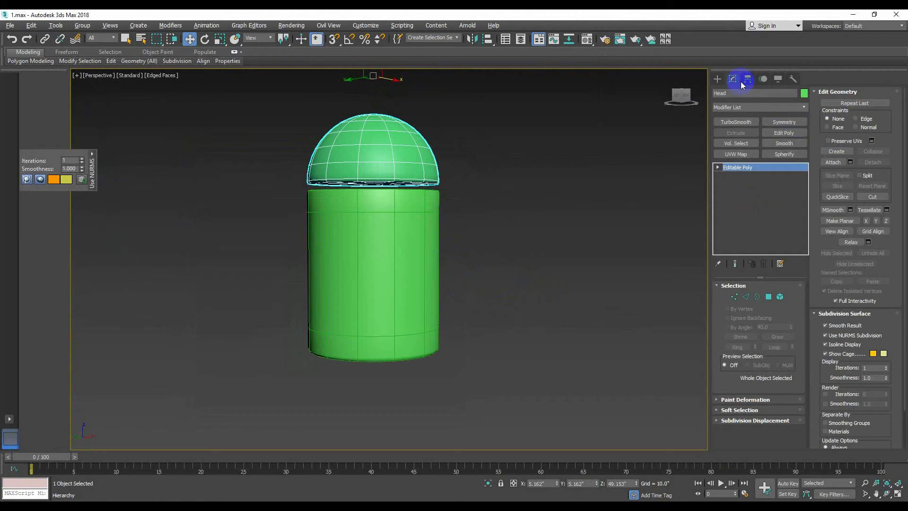
click(747, 79)
click(759, 143)
click(758, 193)
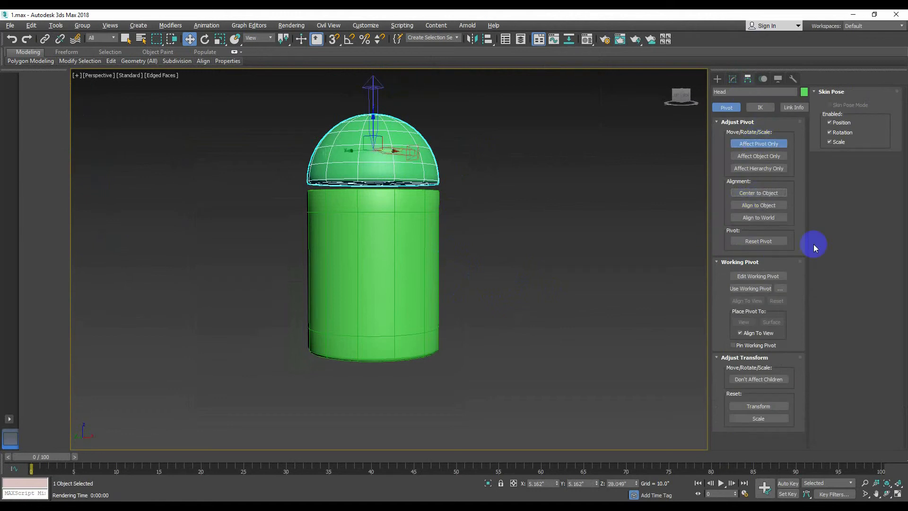
click(425, 247)
click(758, 193)
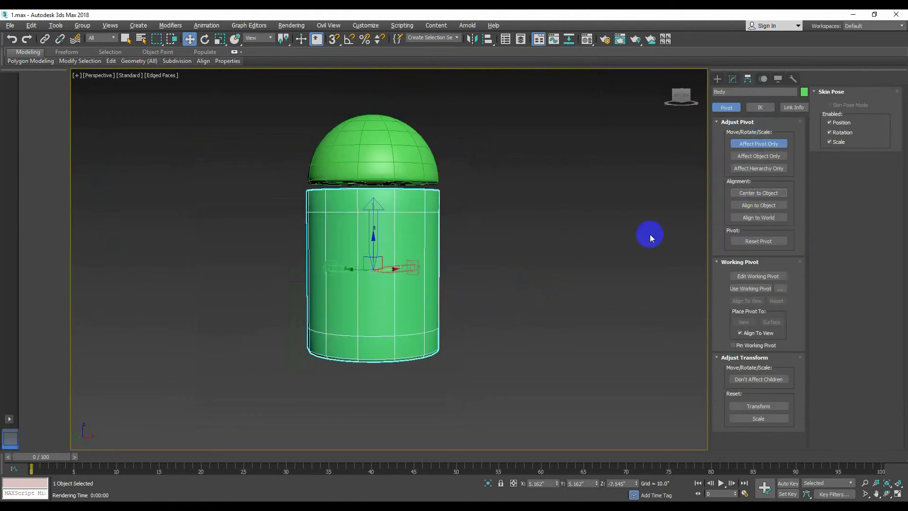
click(759, 144)
click(733, 79)
click(463, 262)
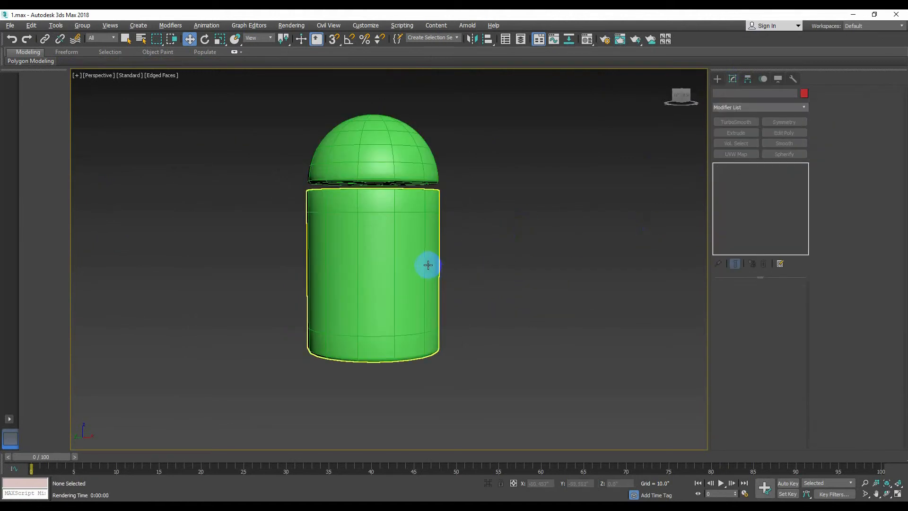
- Move the light blue capsule in the Front view so it stands close beside the body
key(f)
scroll(512, 296, down, 2)
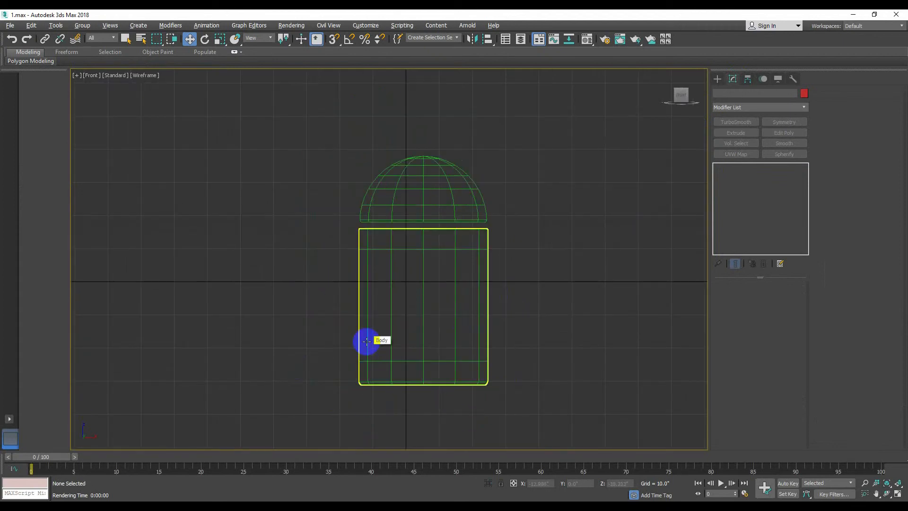
key(z)
click(208, 317)
drag(216, 154, 499, 148)
scroll(615, 277, down, 2)
middle_drag(615, 276, 480, 260)
drag(789, 310, 783, 282)
drag(790, 315, 795, 372)
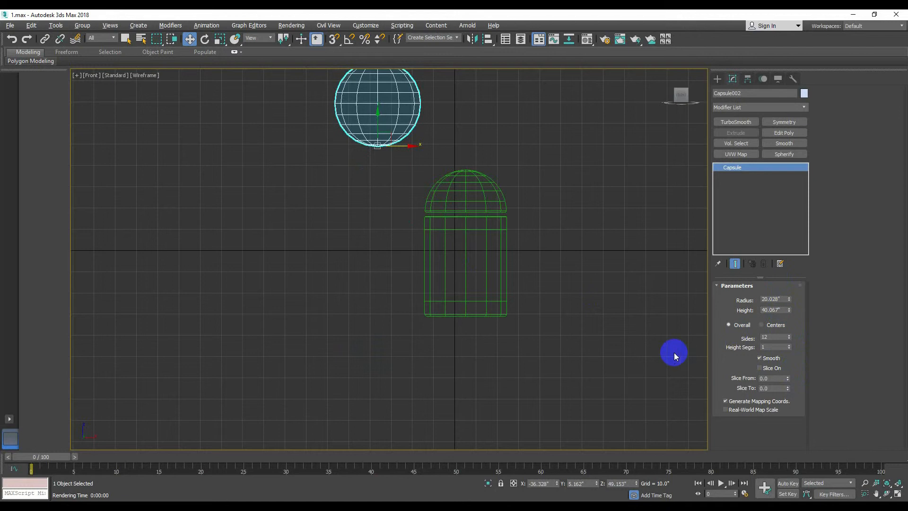
key(ctrl+z)
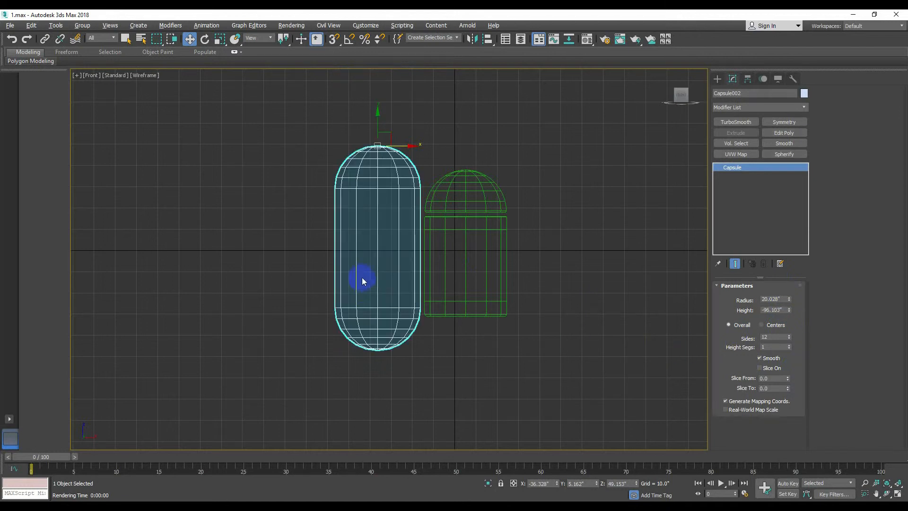
- Shift the light blue capsule slightly away from the body and set its radius to 5 and height to -24 inches
drag(388, 156, 371, 157)
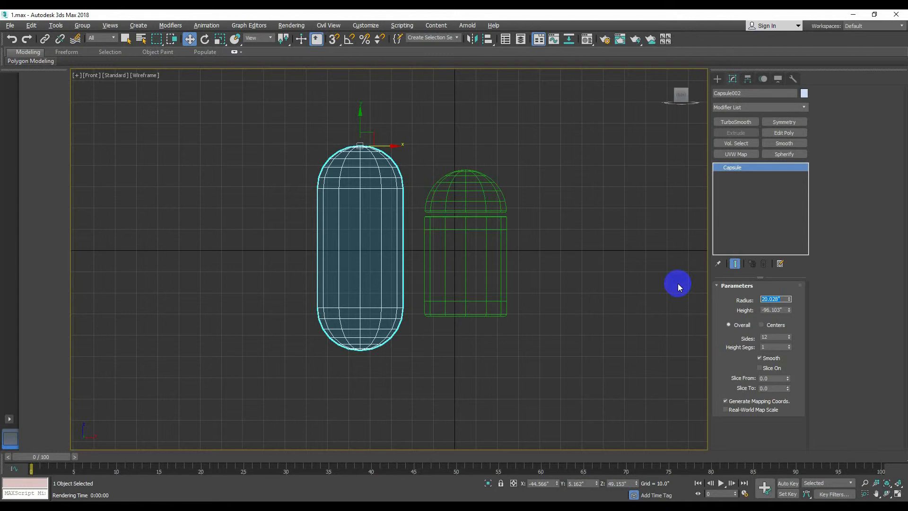
key(Return)
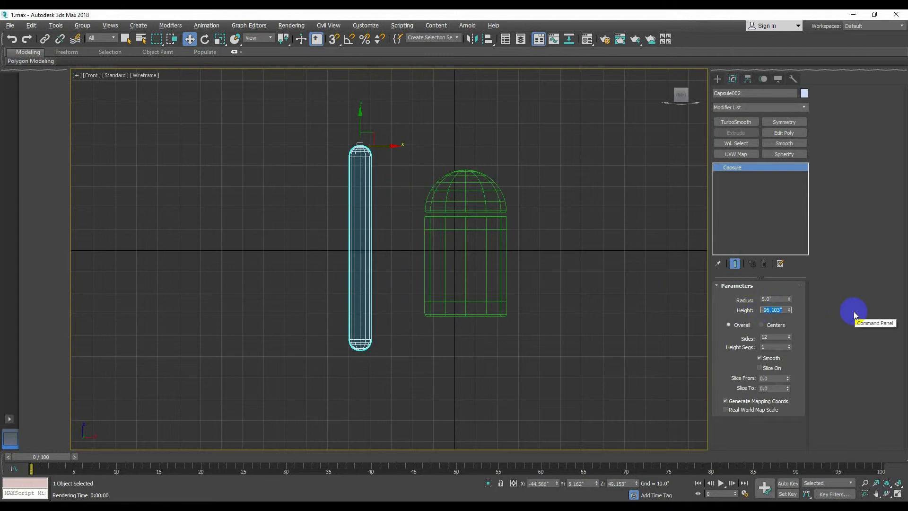
text(-24)
key(Return)
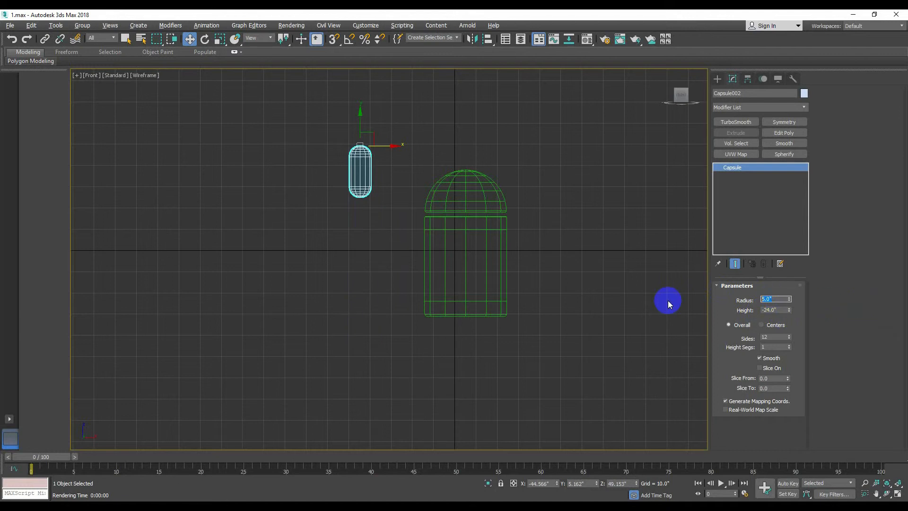
- Set the capsule's radius to 2 inches and place it as an arm beside the upper left of the body
text(2)
key(Return)
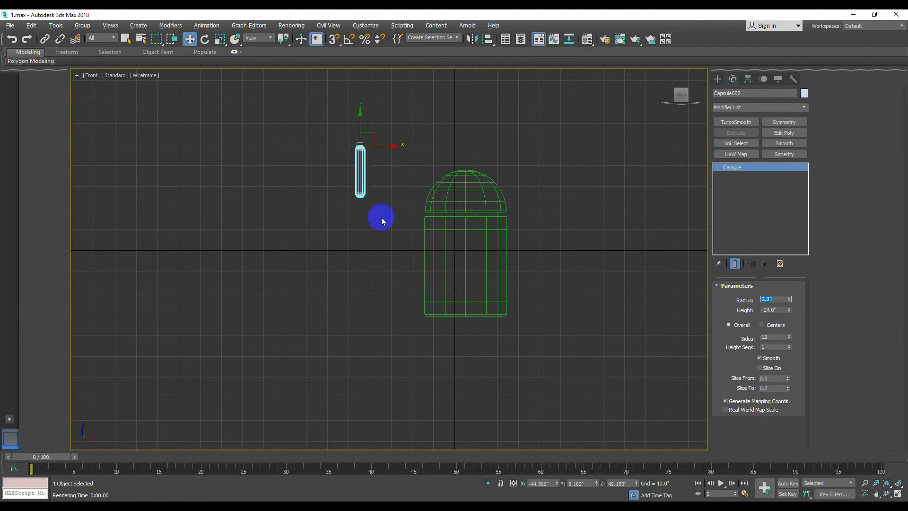
mouse_move(360, 132)
mouse_down()
mouse_move(362, 206)
mouse_move(430, 229)
mouse_up()
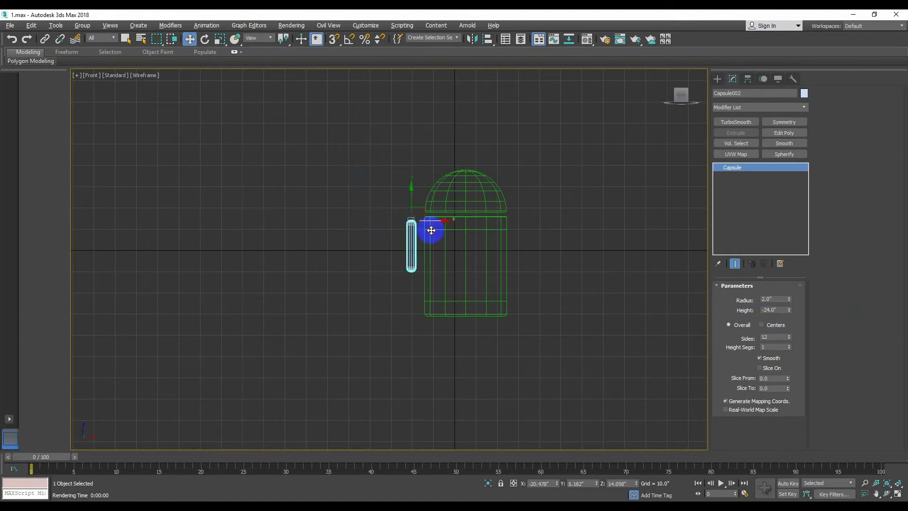
- Change the arm capsule's object color to green and test-render the Perspective view
key(p)
click(511, 299)
alt+middle_drag(511, 298, 442, 286)
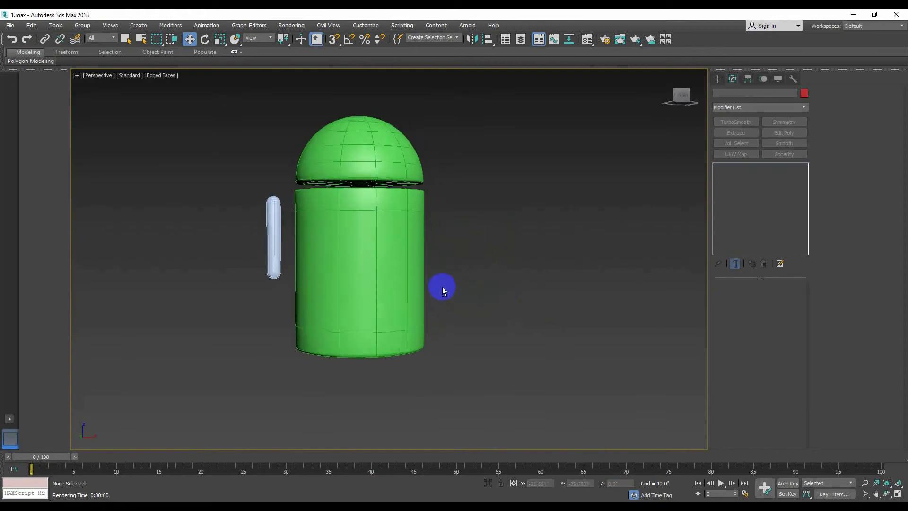
click(271, 247)
click(804, 94)
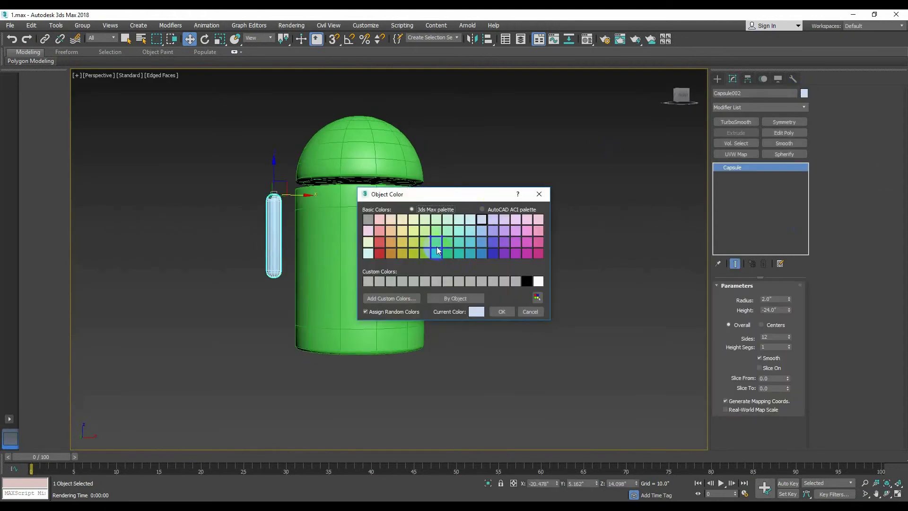
click(437, 248)
click(502, 311)
click(516, 305)
key(shift+q)
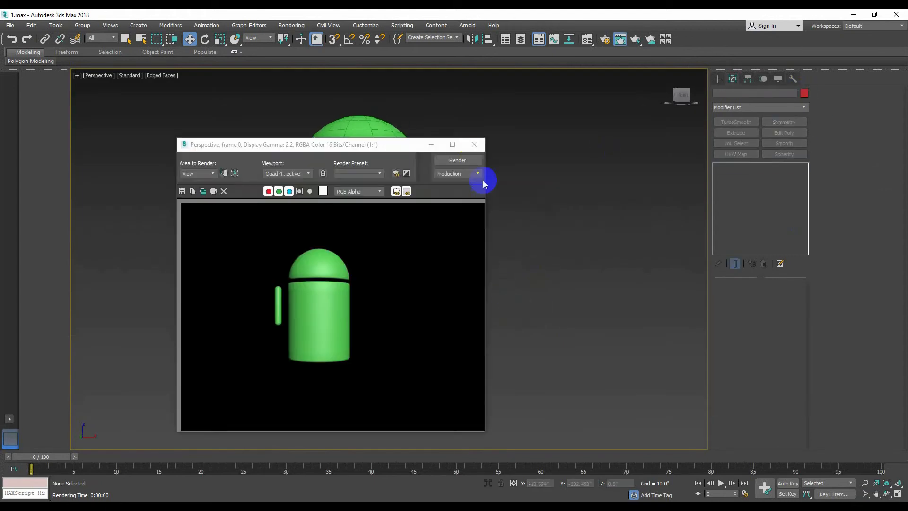
click(474, 145)
- Set the arm capsule's height to -30 and radius to 2.5 inches, and nudge it slightly toward the body
click(269, 242)
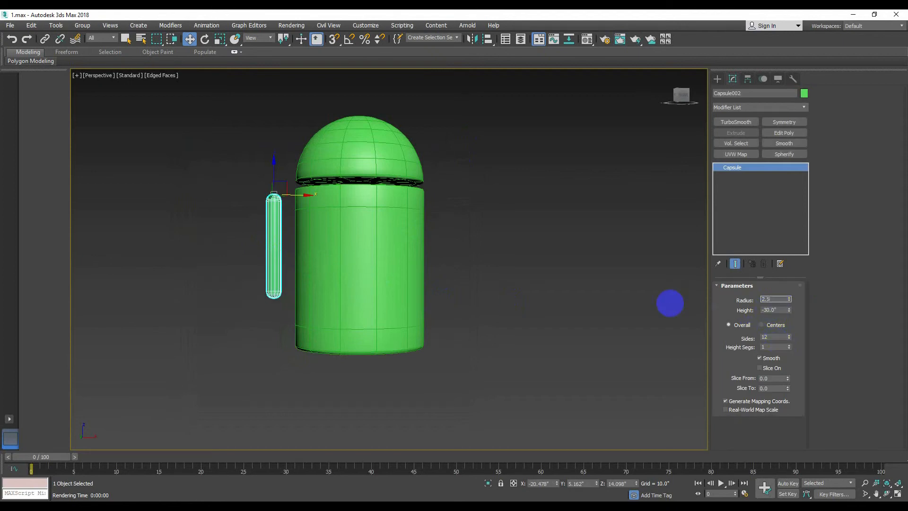
click(446, 338)
click(269, 255)
key(f)
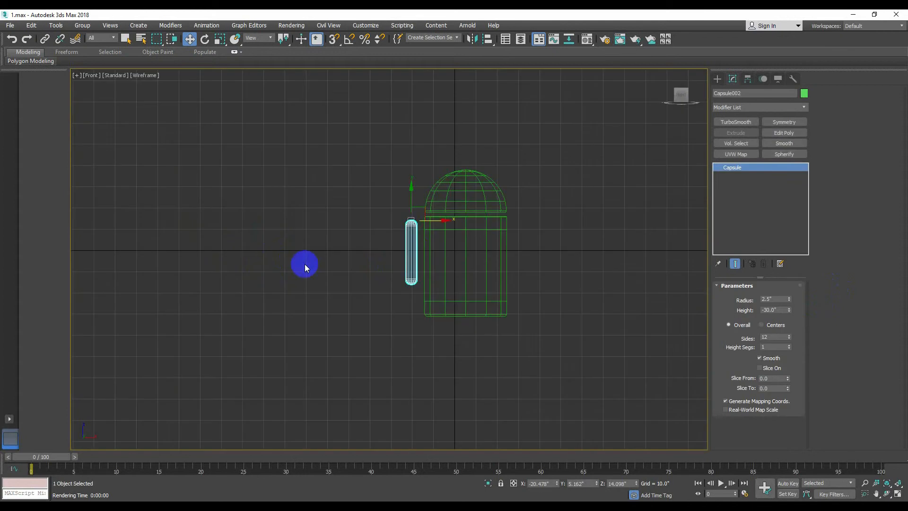
scroll(422, 249, up, 5)
drag(379, 130, 407, 127)
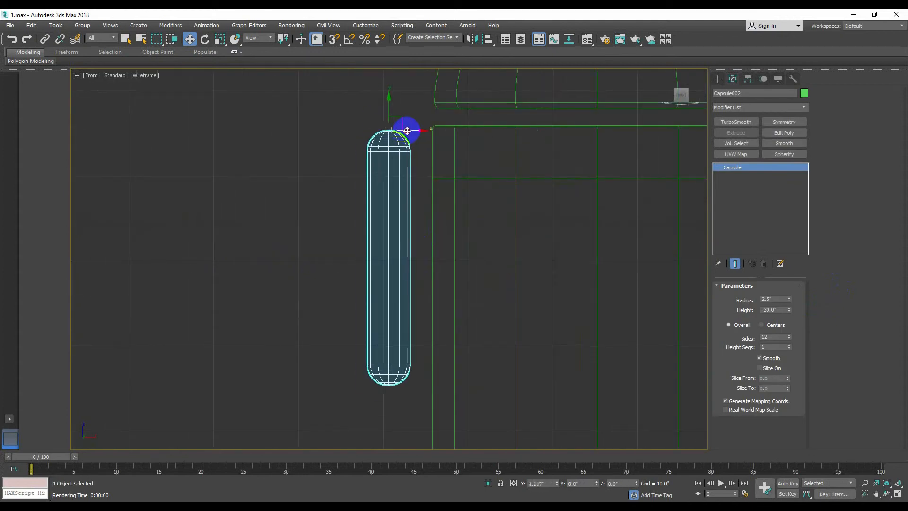
- Copy the arm capsule to the body's opposite side and copy the original again straight down below the body for a leg
scroll(553, 269, down, 3)
middle_drag(553, 269, 347, 257)
mouse_move(275, 181)
shift+mouse_down()
mouse_move(513, 172)
mouse_move(483, 177)
shift+mouse_up()
key(Return)
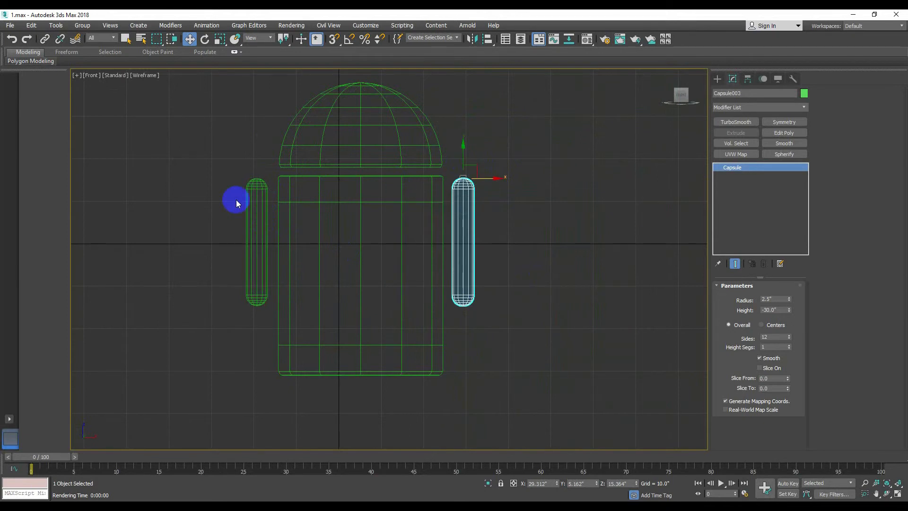
click(257, 198)
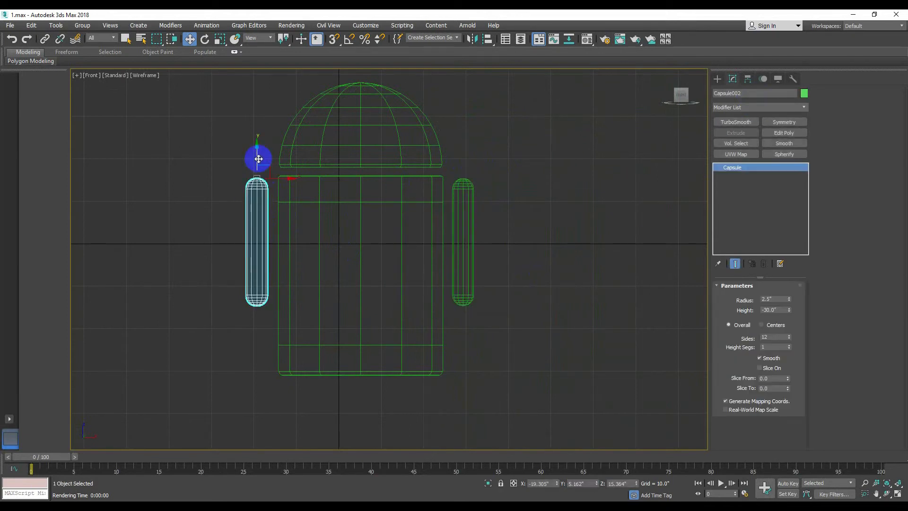
shift+drag(258, 156, 243, 379)
- Rename the left arm capsule Hand -L and the right arm capsule Hand-R
click(258, 213)
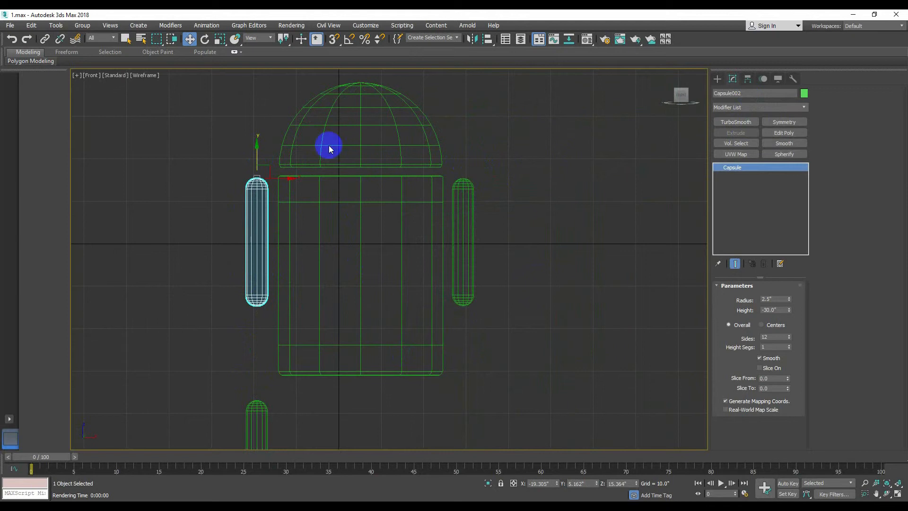
click(747, 94)
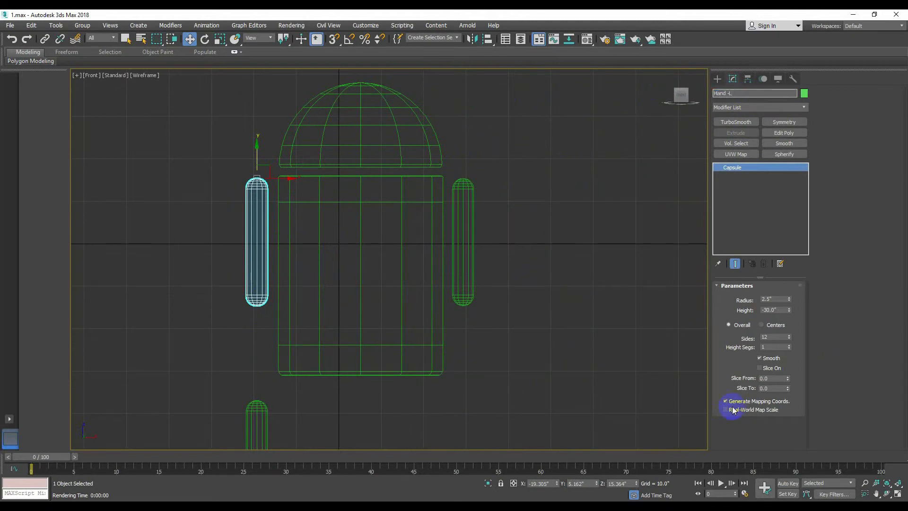
click(541, 352)
click(464, 245)
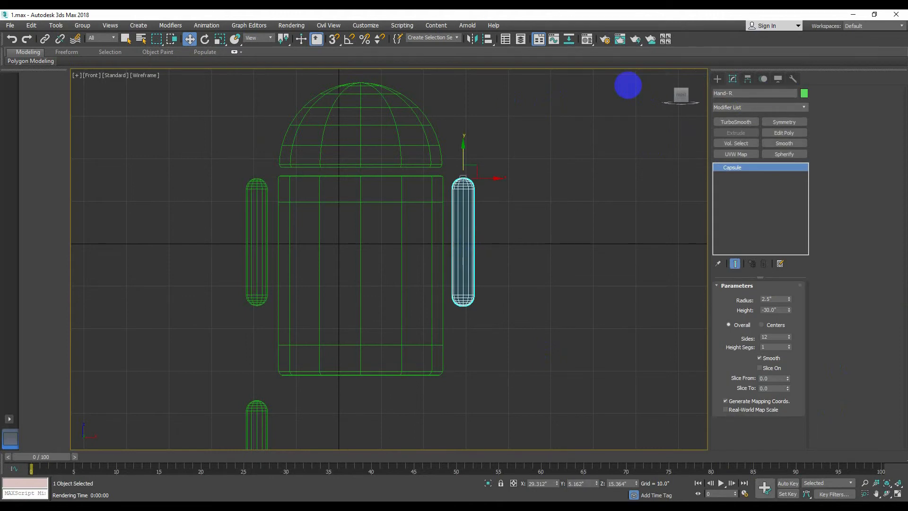
click(542, 310)
- Move the lower capsule under the body's base, slightly left of center, as a leg and test-render the Perspective view
middle_drag(422, 416, 427, 345)
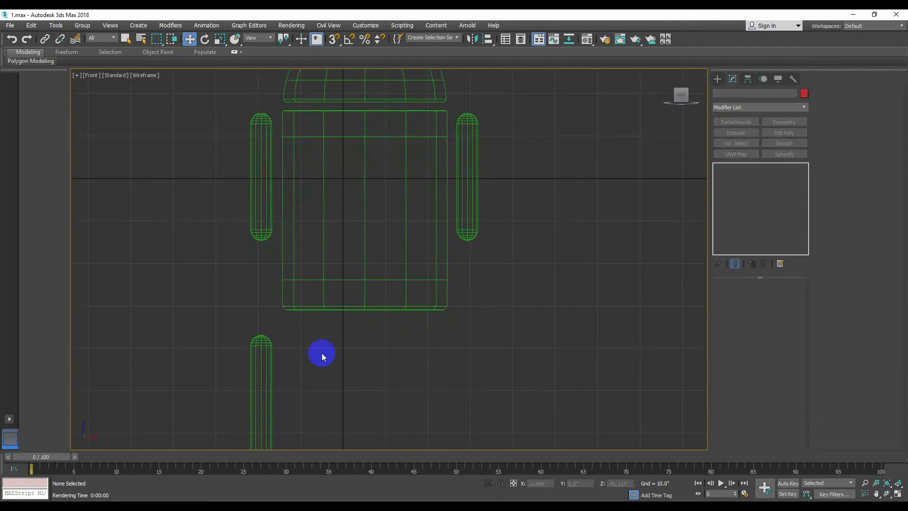
click(265, 372)
scroll(389, 382, down, 3)
drag(298, 330, 356, 307)
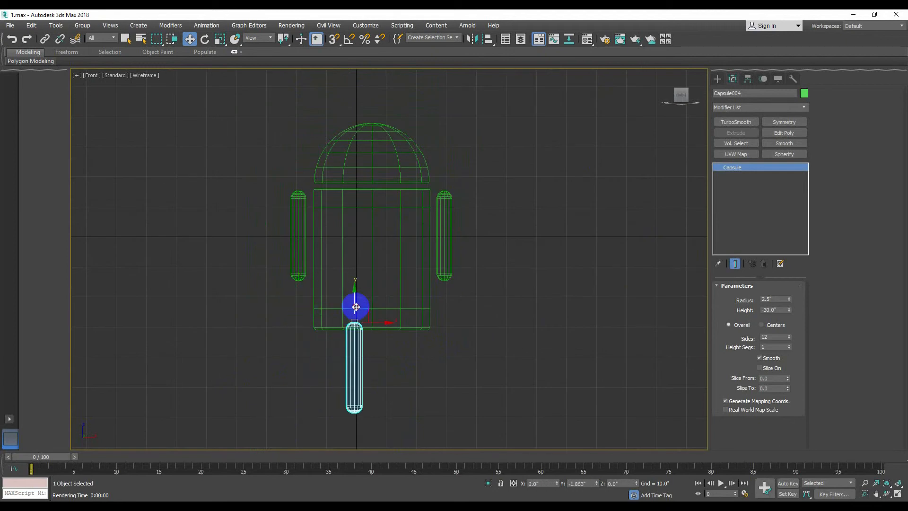
click(453, 396)
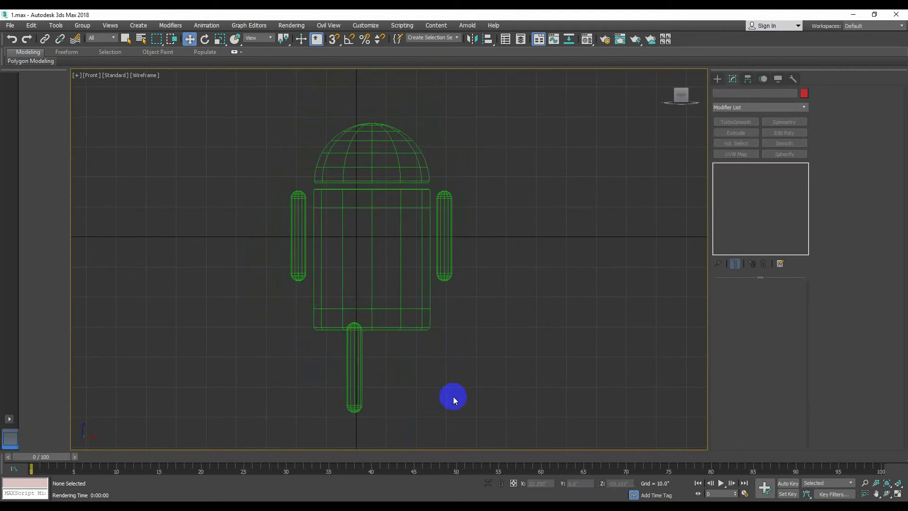
key(p)
key(shift+q)
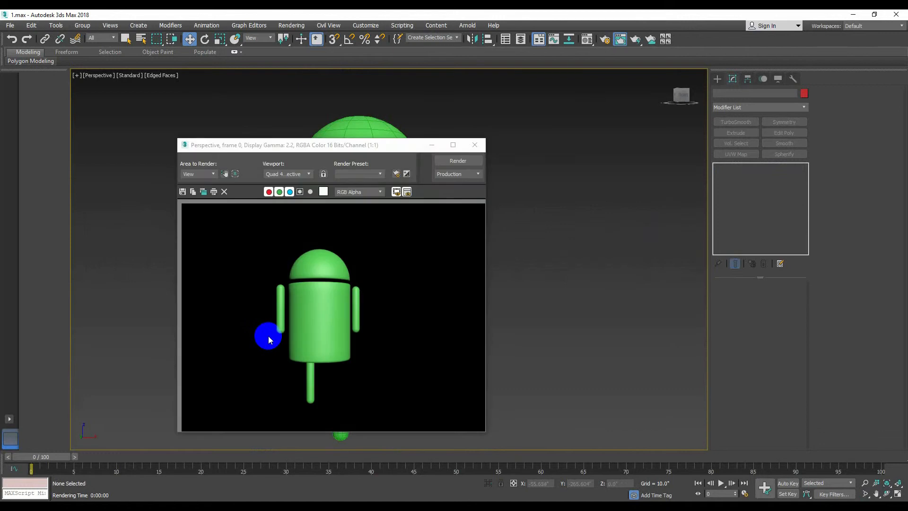
- Test-render the Perspective view again from a slightly rotated angle
click(475, 145)
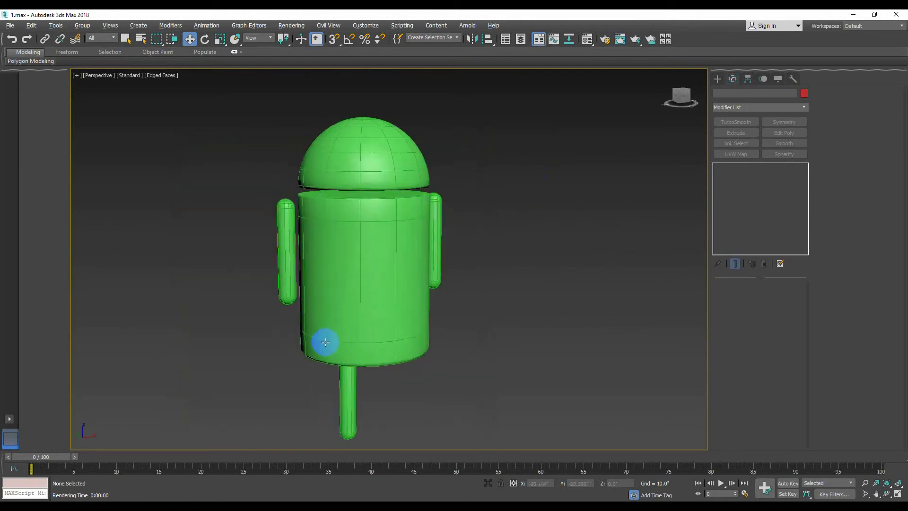
mouse_move(325, 341)
alt+middle_down()
mouse_move(312, 341)
mouse_move(349, 343)
mouse_move(338, 345)
alt+middle_up()
key(shift+q)
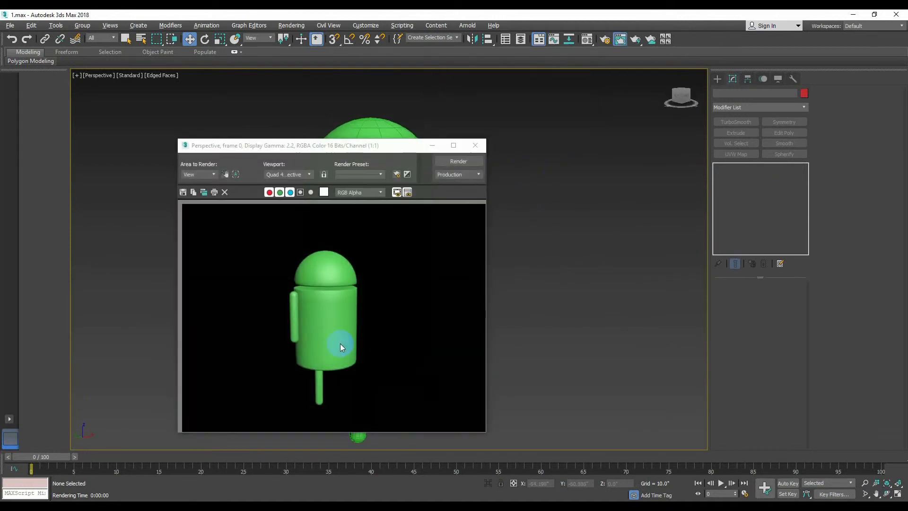
click(474, 145)
- In the wireframe Front view, set the left arm capsule's radius to 3 inches and delete the right arm and the leg
key(f)
key(F3)
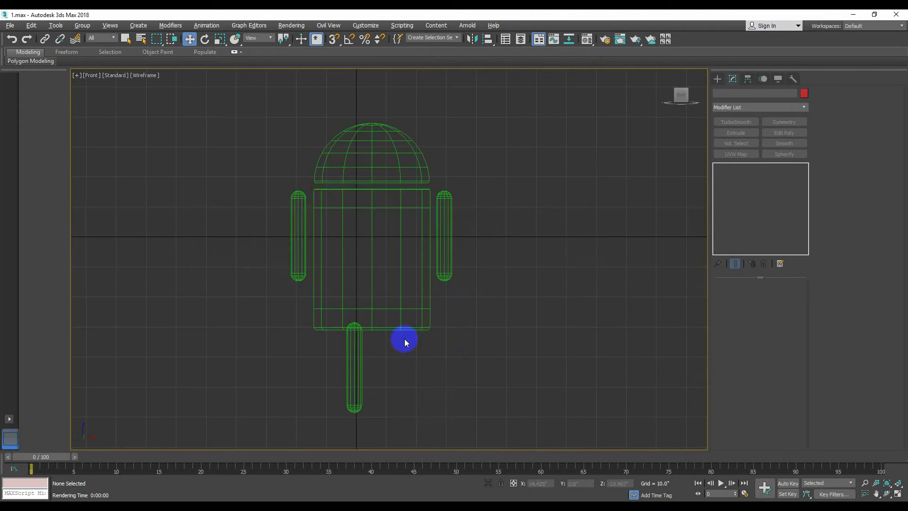
click(300, 238)
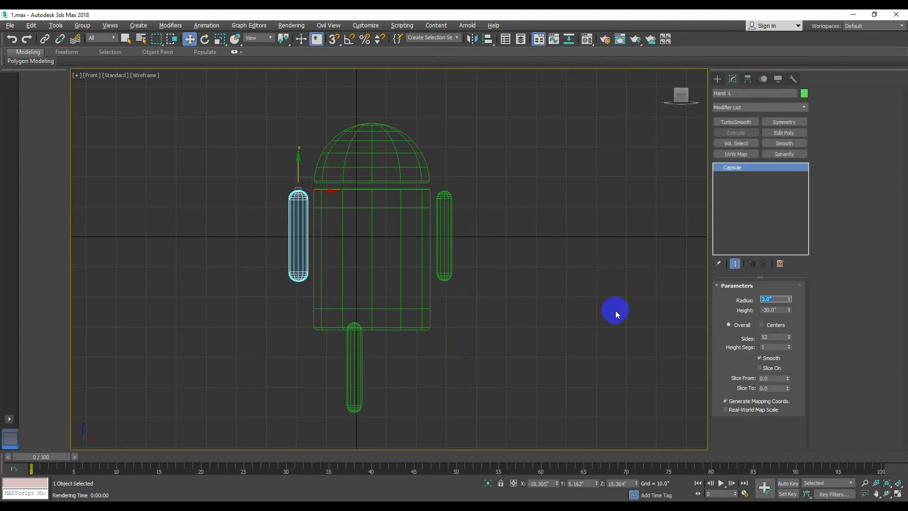
click(444, 265)
key(Delete)
click(354, 369)
key(Delete)
- Move the left arm capsule slightly down beside the body and test-render the Front view
click(298, 260)
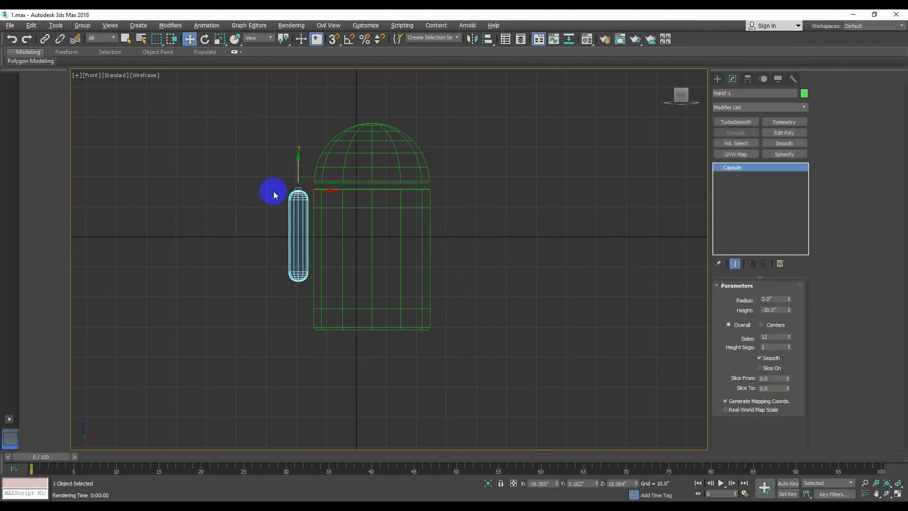
drag(298, 171, 296, 174)
key(shift+q)
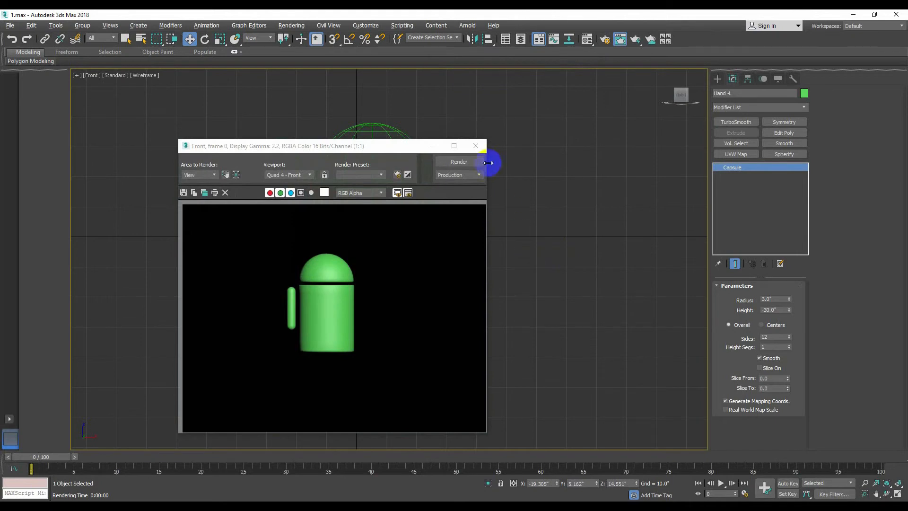
click(477, 145)
- Turn off NURMS smoothing on the head and test-render the Front view
click(390, 176)
click(393, 182)
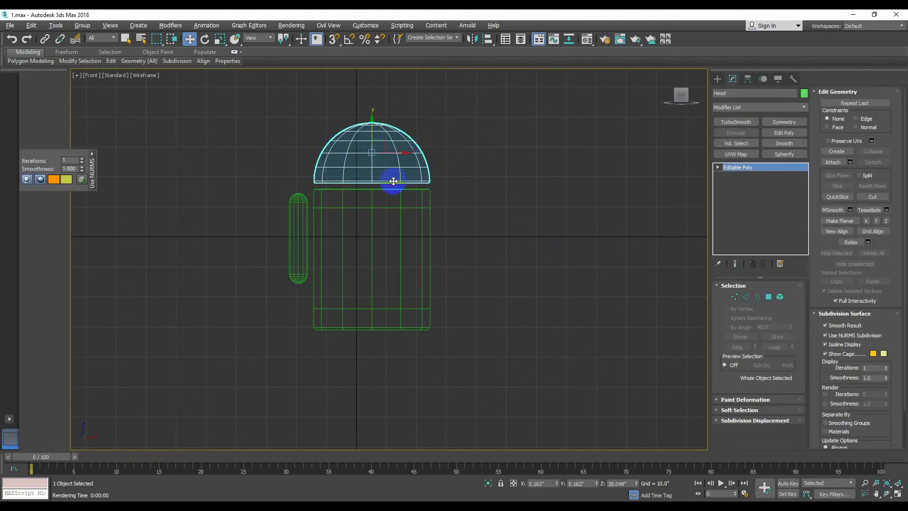
right_click(390, 180)
click(381, 74)
key(shift+q)
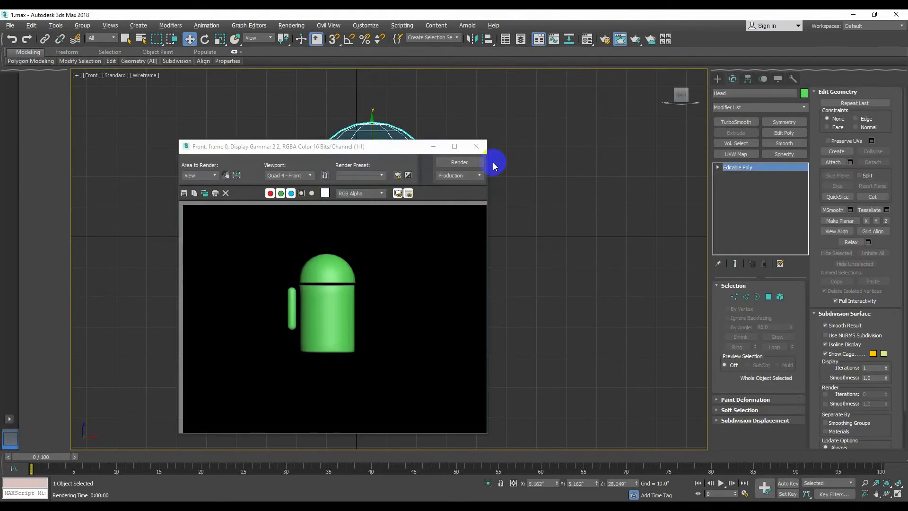
click(477, 146)
click(471, 168)
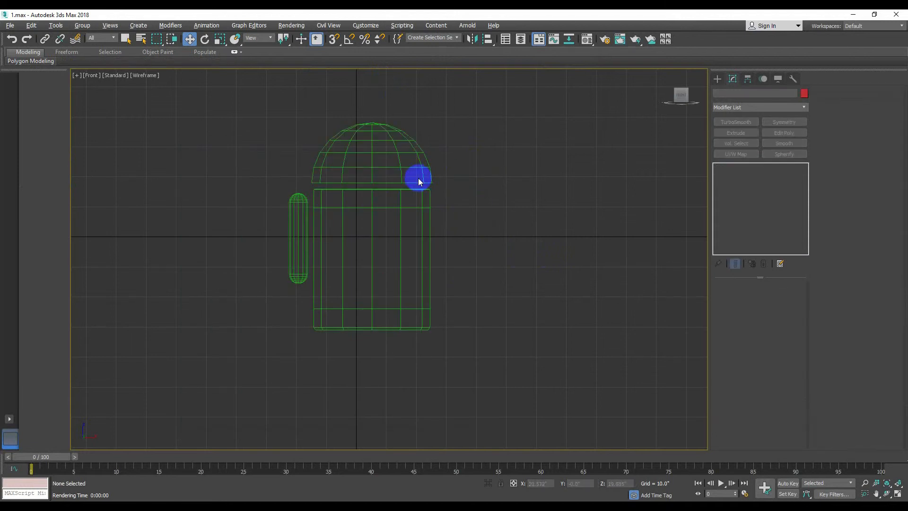
- Connect the lowest ring of vertical edges on the head with 1 segment and slide 69 to add a loop near the rim
click(419, 176)
click(745, 297)
click(401, 182)
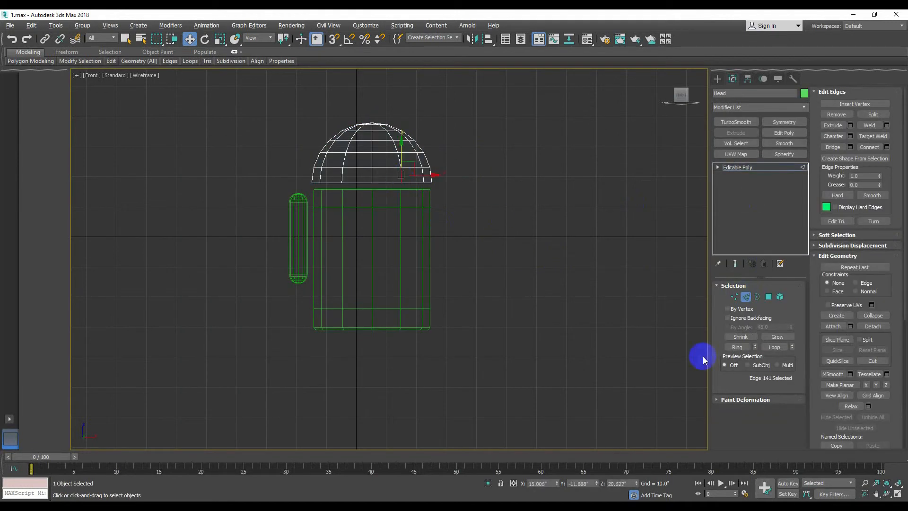
click(746, 348)
right_click(361, 170)
click(275, 203)
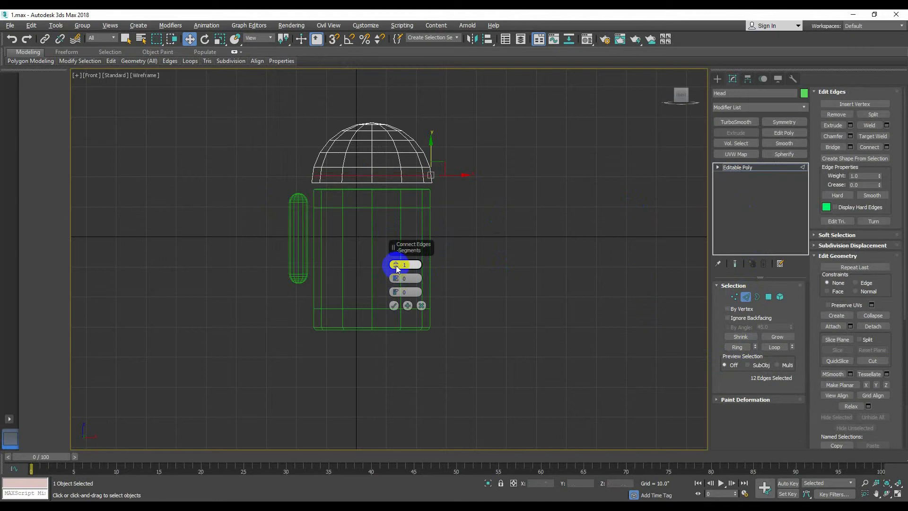
mouse_move(394, 237)
mouse_down()
mouse_move(391, 217)
mouse_move(385, 290)
mouse_move(389, 221)
mouse_move(385, 237)
mouse_up()
click(393, 306)
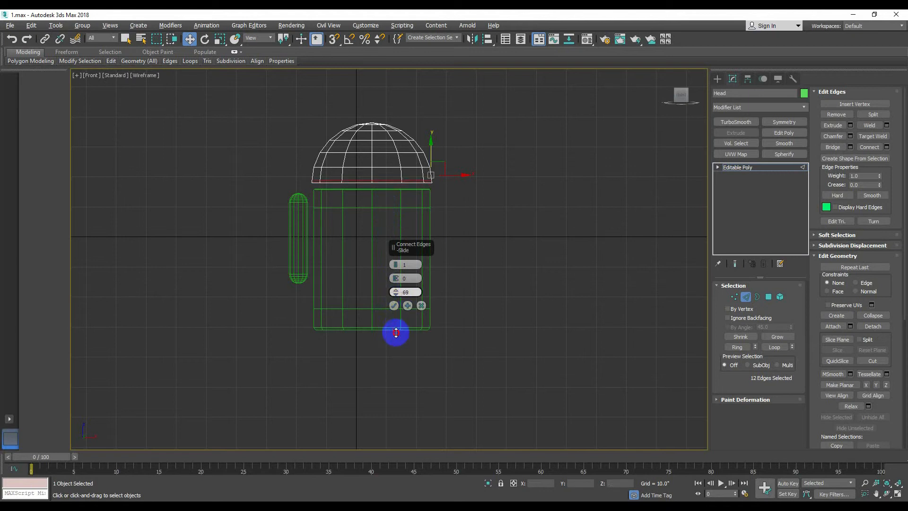
click(394, 305)
- Turn NURMS smoothing back on for the head and test-render the Front and Perspective views
right_click(385, 163)
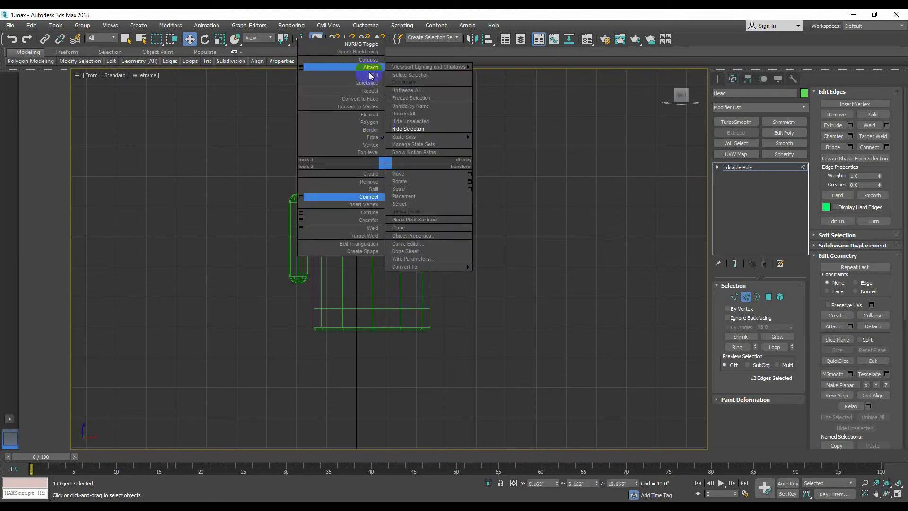
click(370, 46)
key(shift+q)
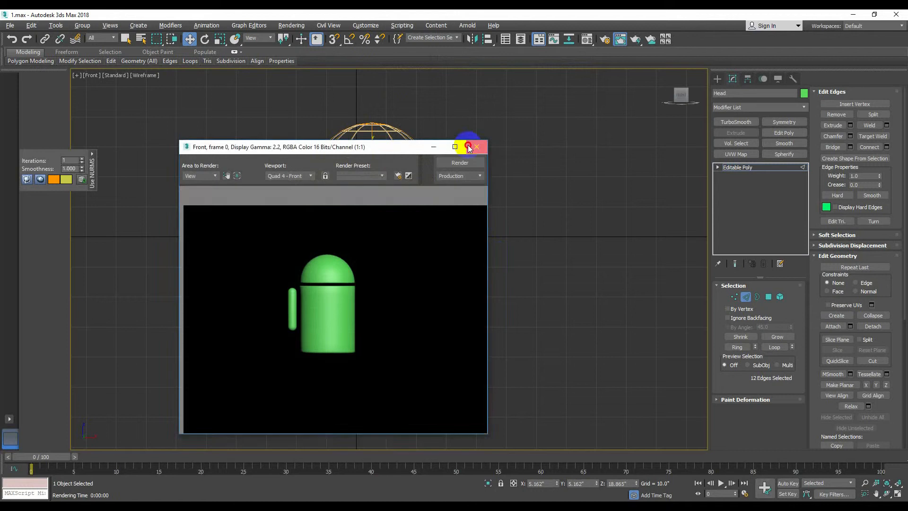
click(461, 146)
key(p)
key(shift+q)
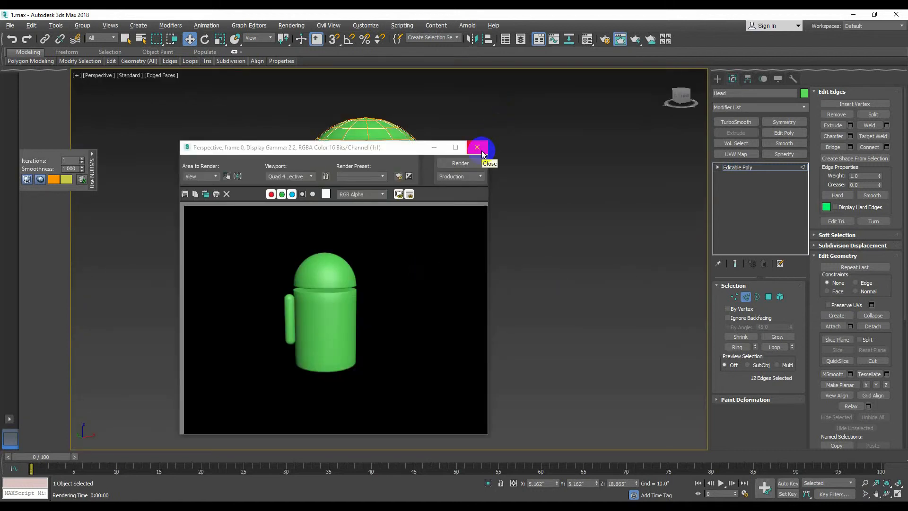
click(477, 147)
- Compare the head with NURMS off and on, hide its smoothing cage, and leave edge editing with smoothing on
right_click(373, 153)
click(355, 32)
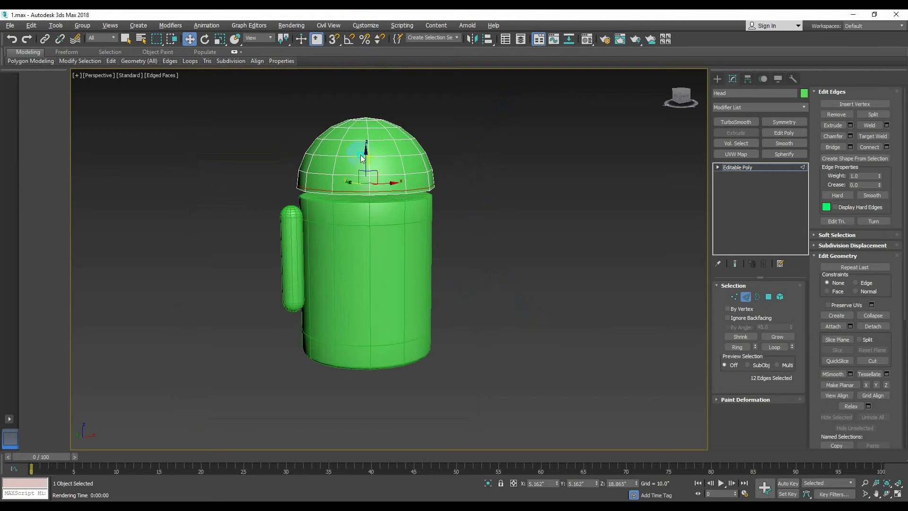
right_click(358, 154)
click(349, 33)
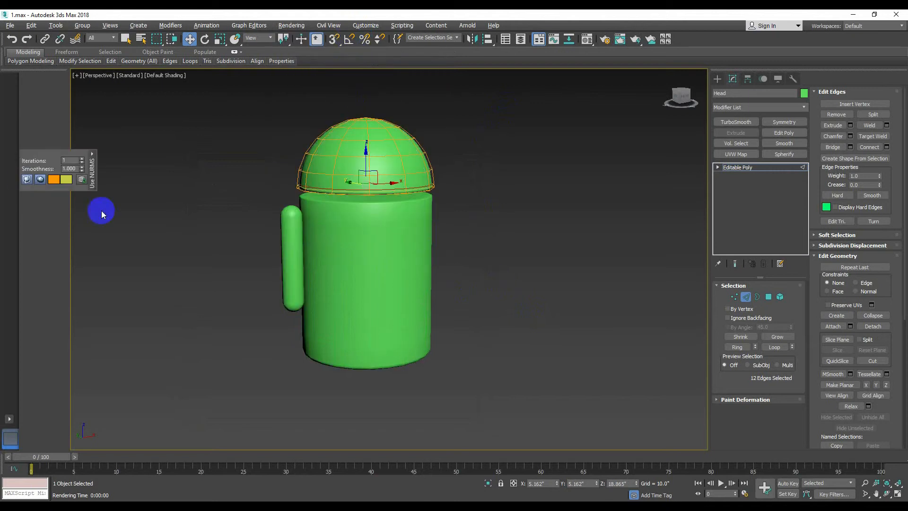
key(F4)
click(371, 268)
key(F4)
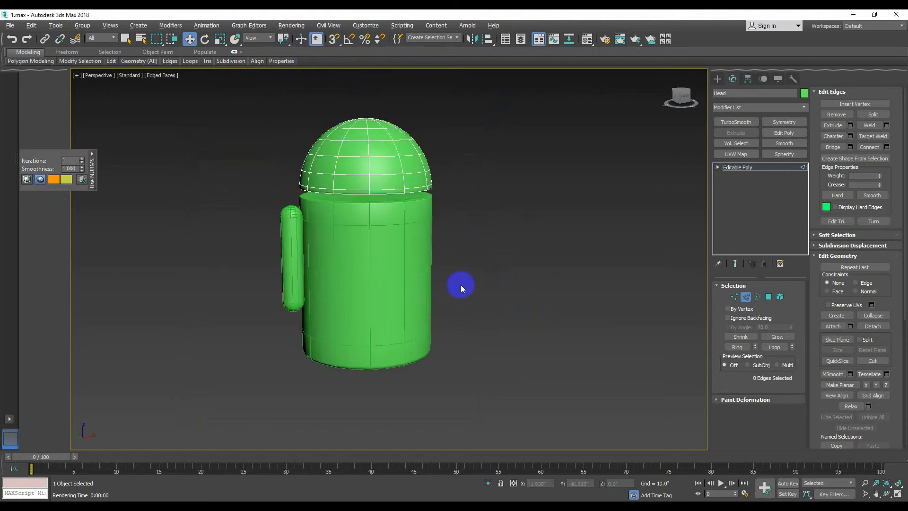
click(375, 319)
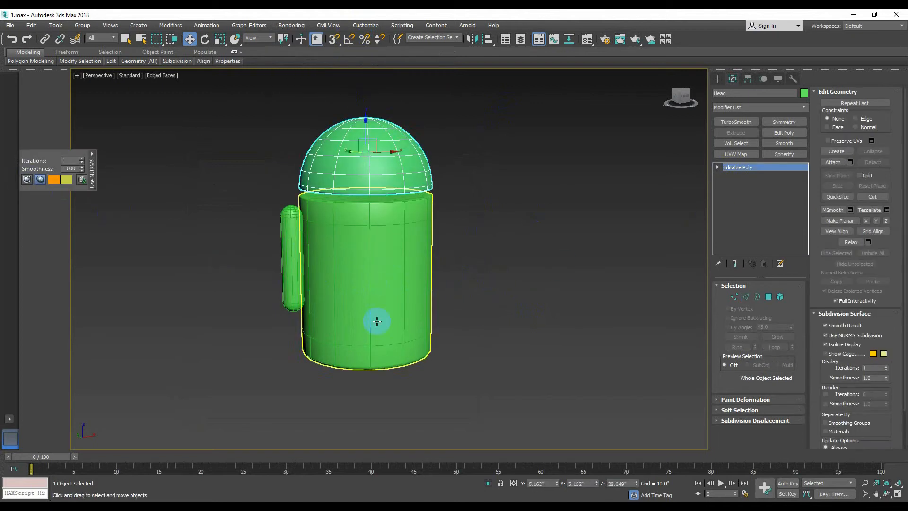
click(455, 327)
- Copy the left arm capsule straight across to the body's opposite side and rename the copy Hand -R
key(f)
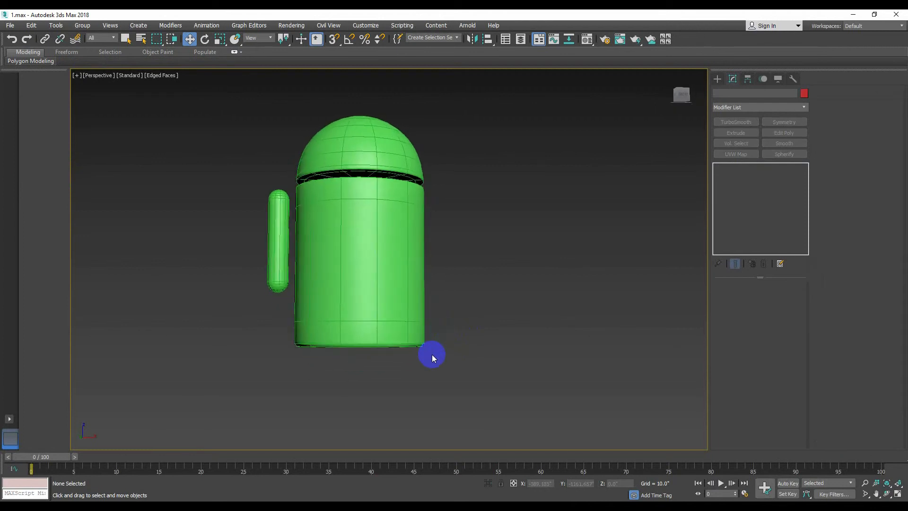
click(292, 252)
shift+drag(316, 196, 467, 188)
click(449, 298)
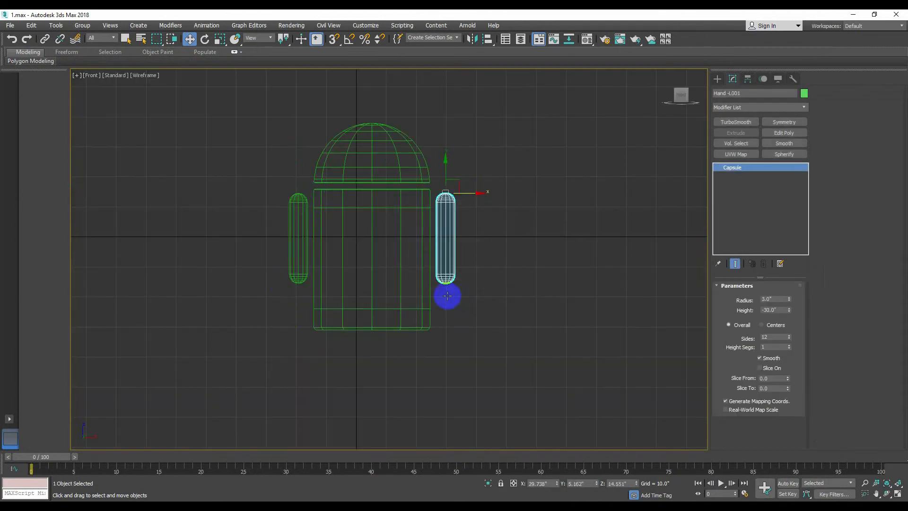
click(297, 246)
click(445, 237)
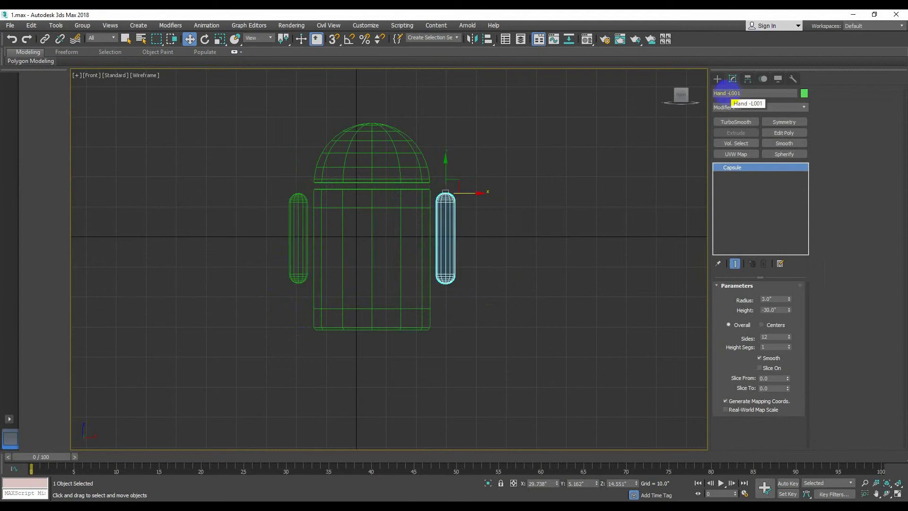
click(729, 93)
click(466, 216)
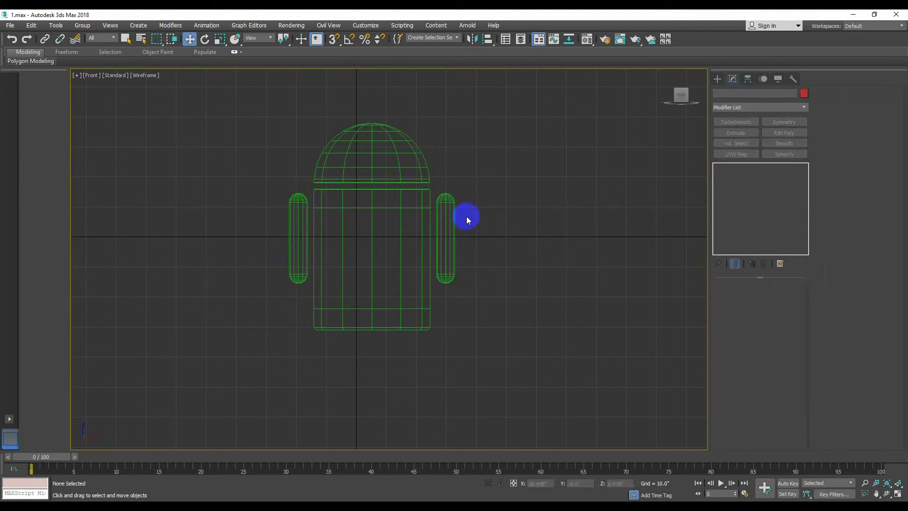
- Copy the right arm capsule down to the body's base, slightly right of center, as a leg, keeping the arm in place
click(444, 199)
drag(445, 177, 432, 312)
key(ctrl+z)
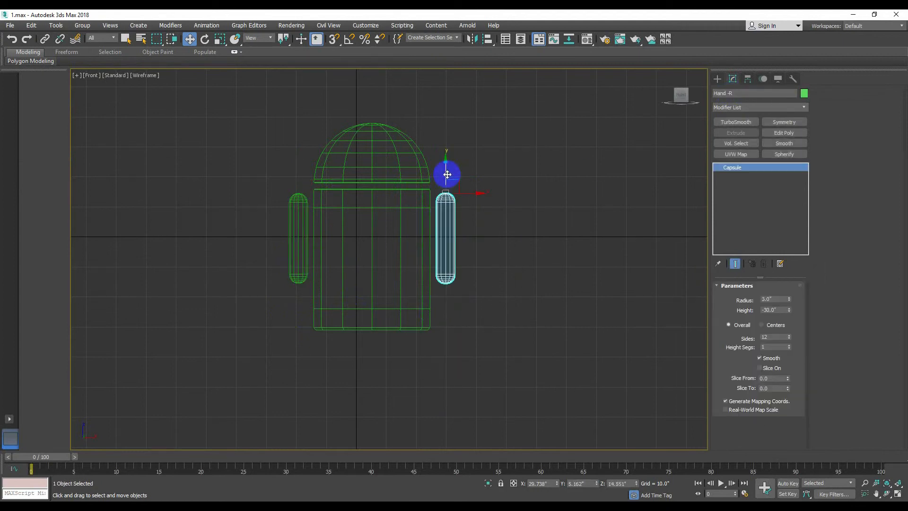
mouse_move(446, 175)
shift+mouse_down()
mouse_move(442, 326)
mouse_move(415, 333)
mouse_move(388, 299)
shift+mouse_up()
key(Return)
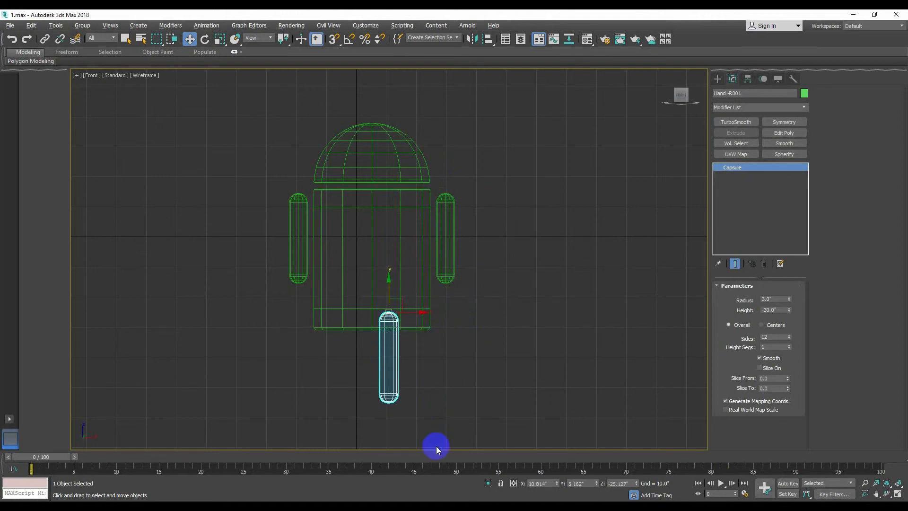
- Isolate the leg capsule, convert it to an Editable Poly, and delete the vertices of its rounded upper end
key(z)
right_click(389, 291)
mouse_move(450, 410)
click(504, 400)
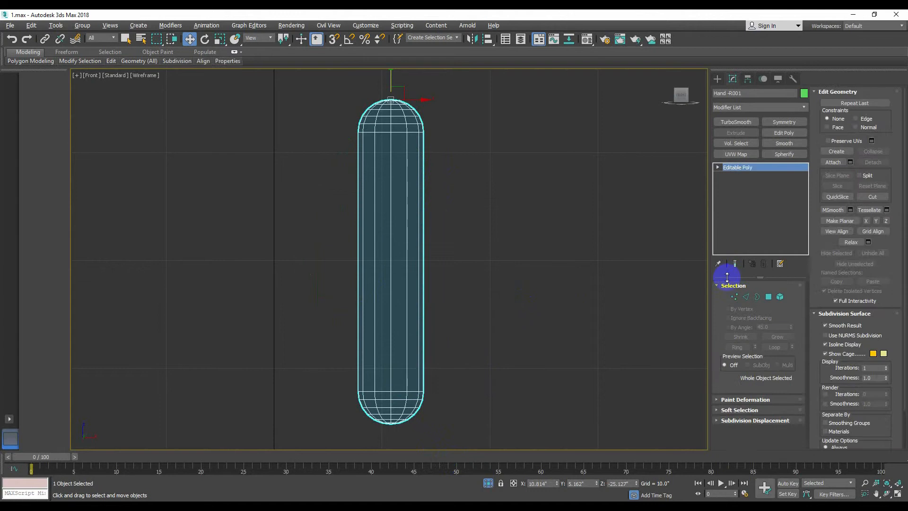
key(1)
drag(336, 90, 454, 129)
key(Delete)
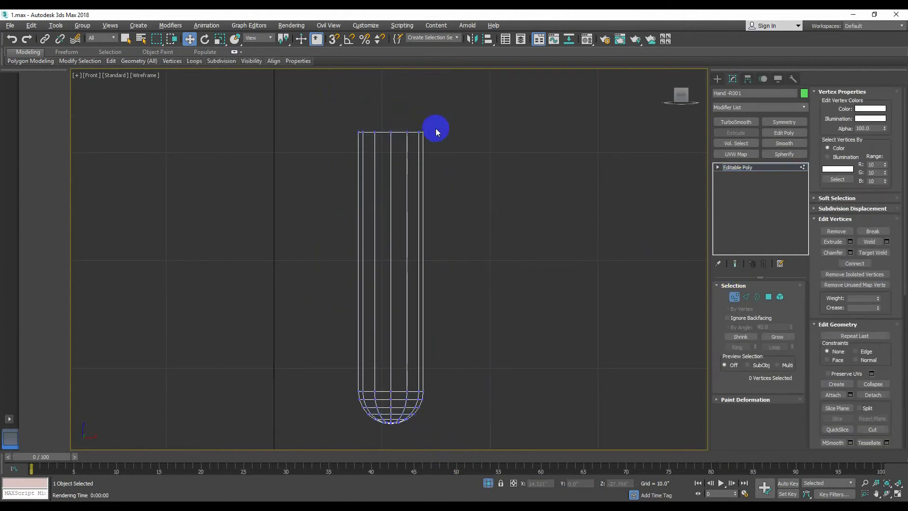
- Lower the leg's top ring of vertices, end isolation, and adjust the ring to sit just inside the body's base
drag(366, 132, 436, 154)
drag(390, 105, 390, 123)
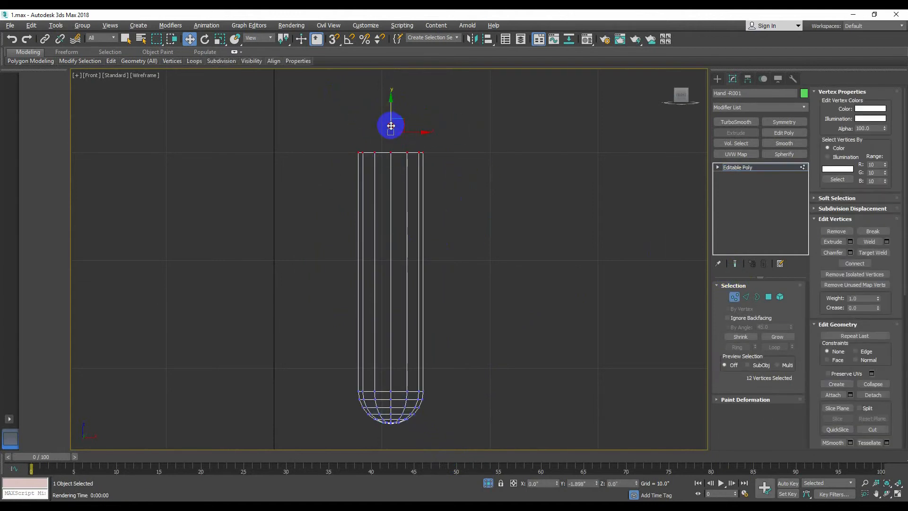
click(489, 483)
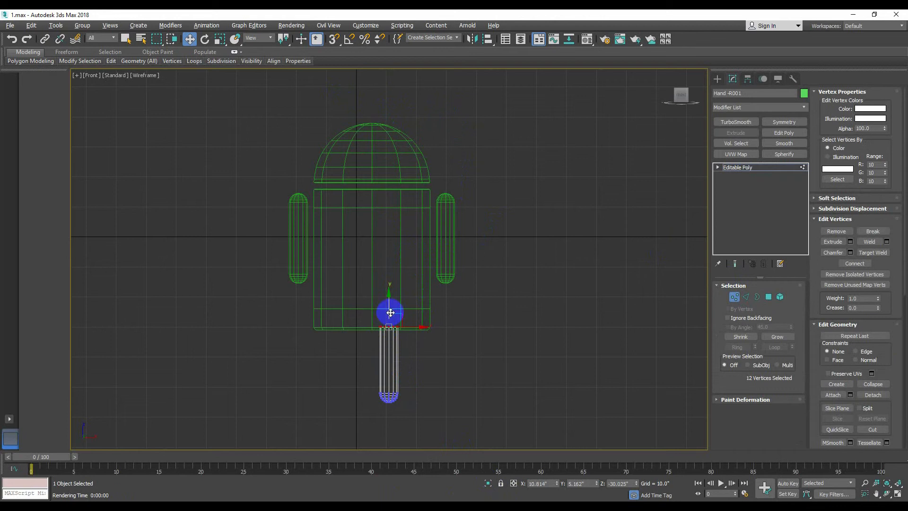
scroll(391, 310, up, 5)
drag(369, 241, 369, 249)
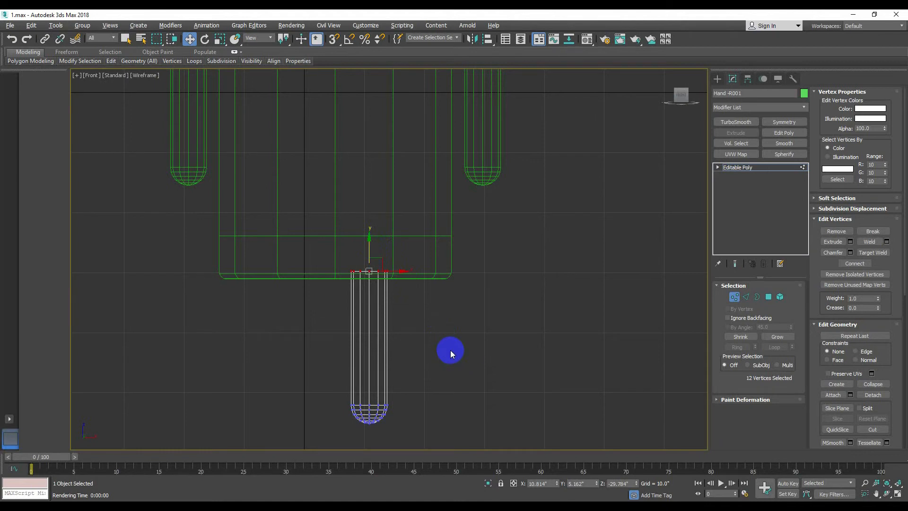
- Connect the leg's vertical edges with 2 segments and pinch 94 to add loops near both ends
click(746, 297)
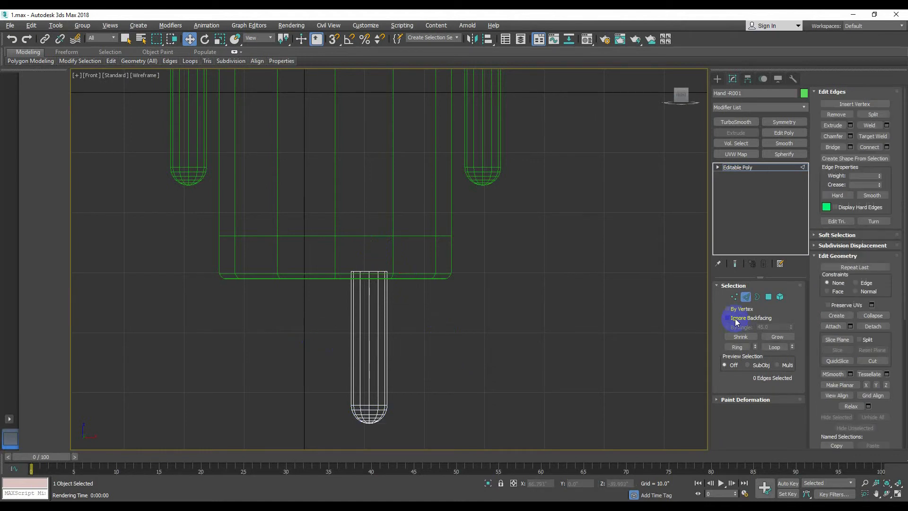
right_click(267, 379)
click(279, 385)
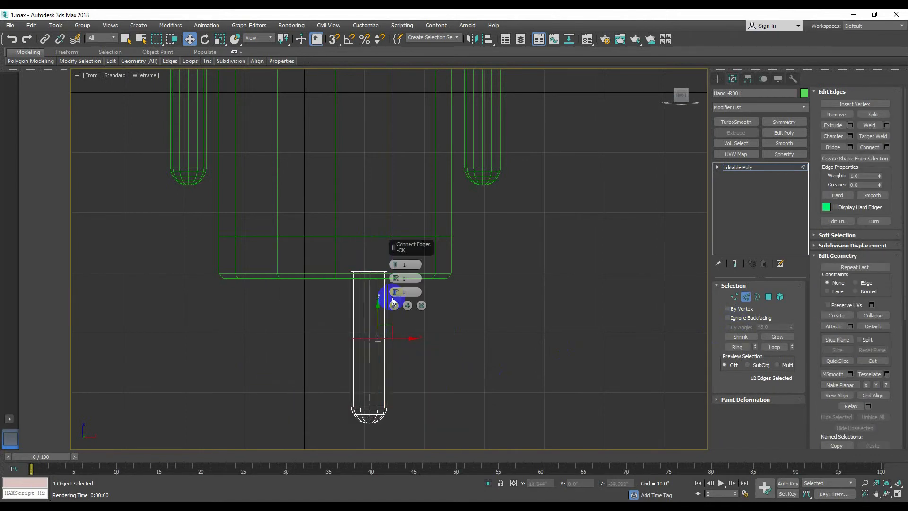
click(396, 263)
drag(398, 279, 376, 113)
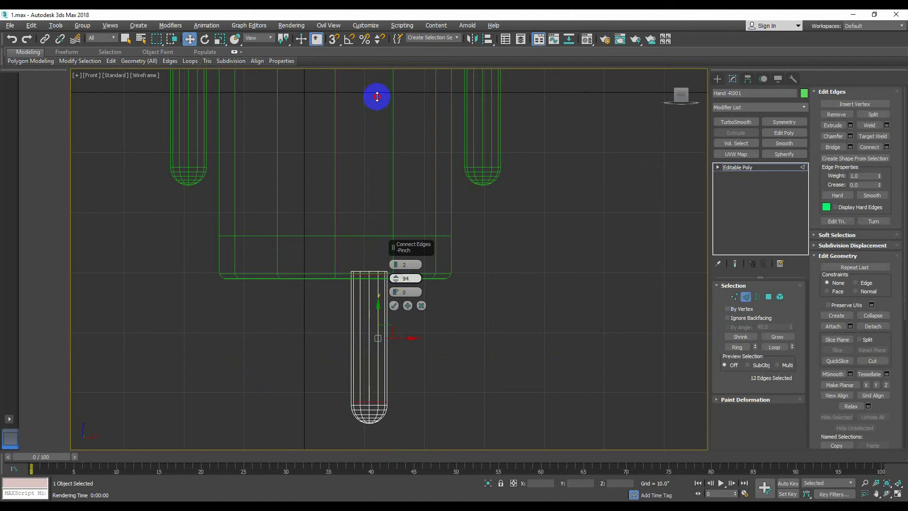
click(394, 305)
click(373, 362)
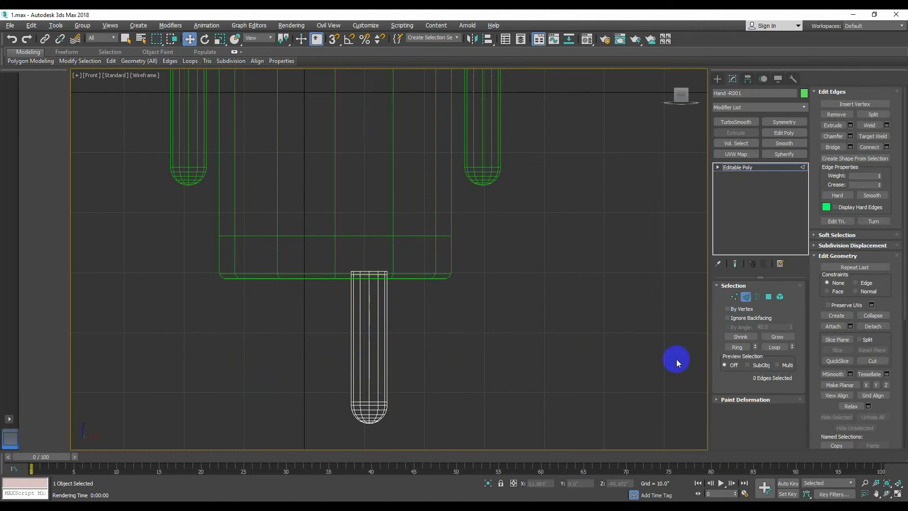
- Leave edge editing on the leg and move its pivot down to where the leg meets the body's base
click(736, 168)
click(748, 78)
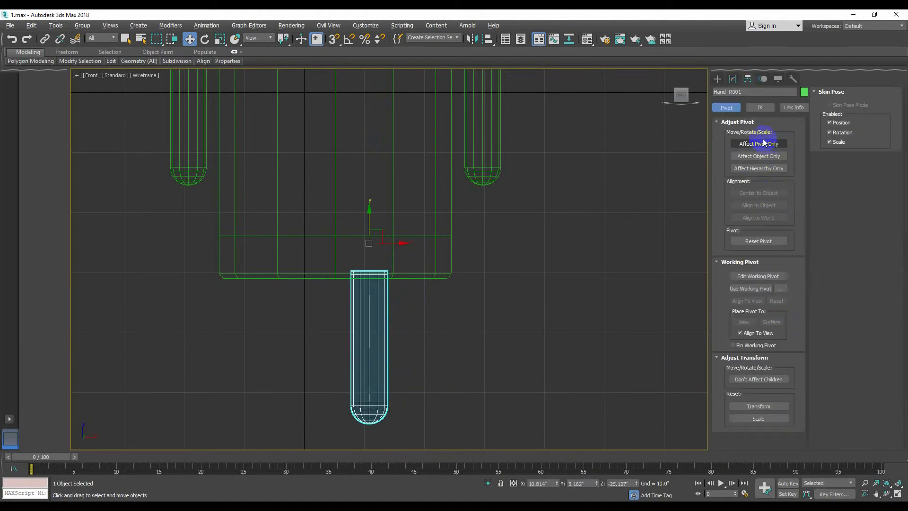
click(764, 143)
click(769, 206)
mouse_move(367, 335)
mouse_down()
mouse_move(361, 254)
mouse_move(329, 283)
mouse_up()
click(747, 148)
- Copy the leg to the opposite side of the body's base and name the copy "Leg -L"
click(367, 339)
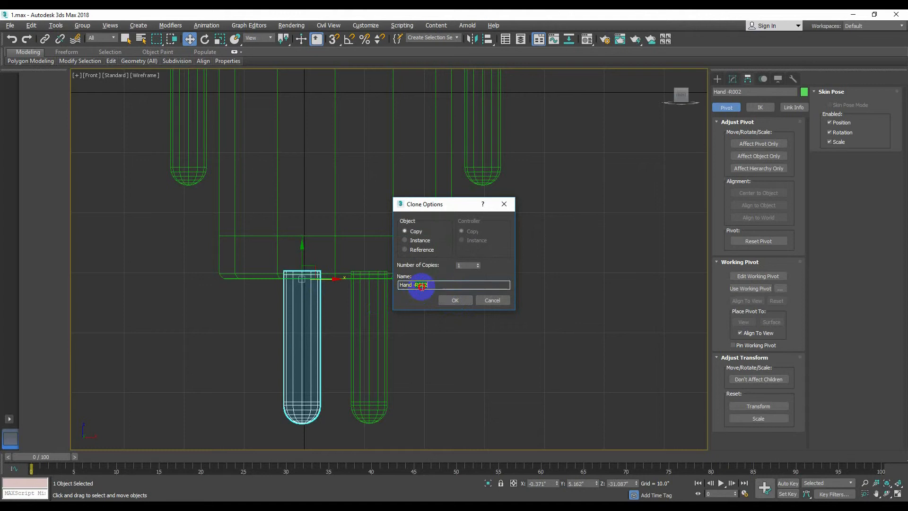
drag(422, 287, 497, 284)
text(Leg -L)
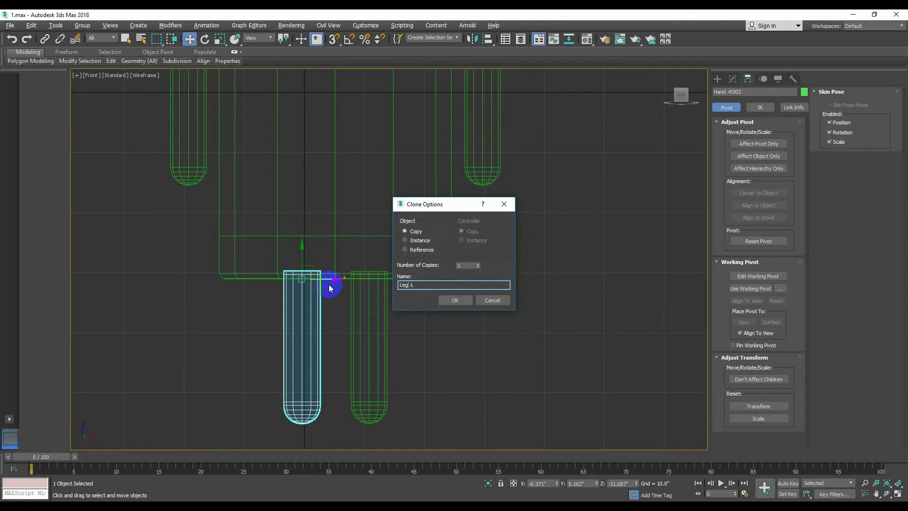
click(462, 300)
- Rename the original leg Leg_R and deselect it
click(377, 321)
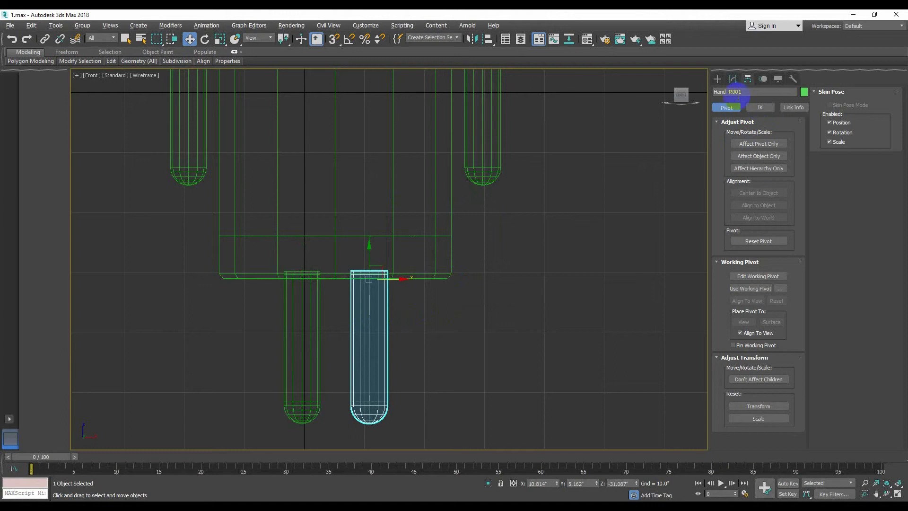
drag(738, 97, 586, 105)
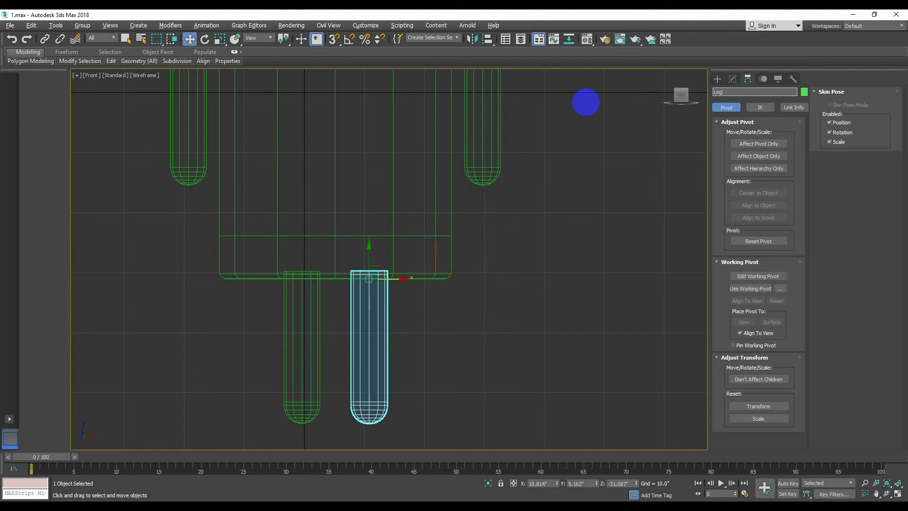
click(428, 385)
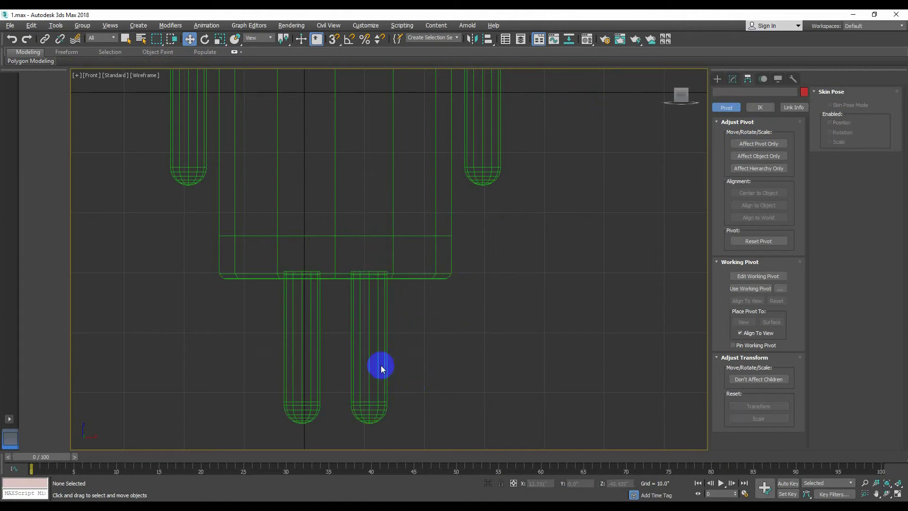
- Render the robot in perspective from several angles to check the proportions and placement of its legs
key(p)
alt+middle_drag(443, 378, 438, 392)
key(shift+q)
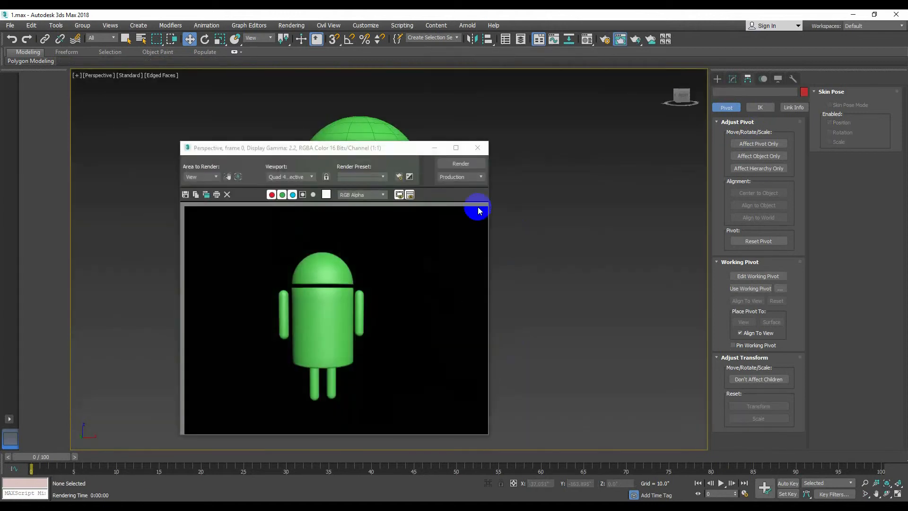
click(482, 149)
alt+middle_drag(402, 322, 399, 321)
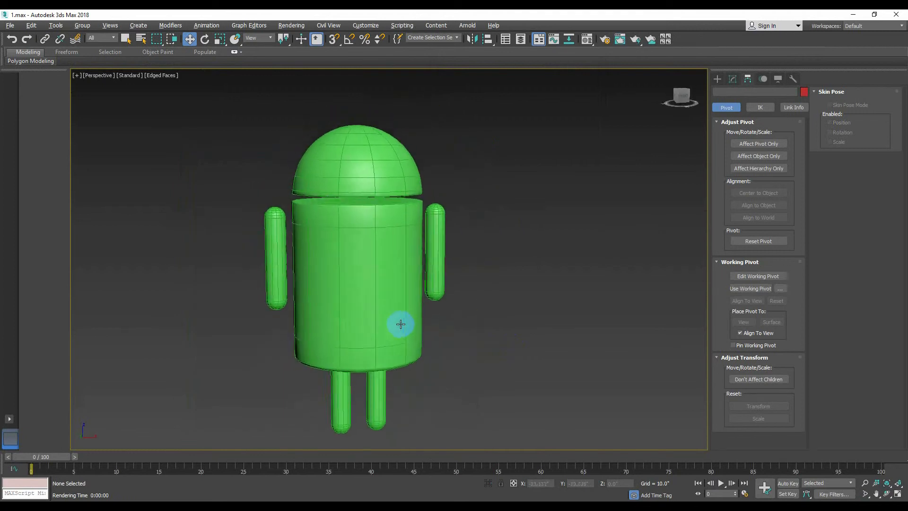
key(shift+q)
click(478, 148)
alt+middle_drag(482, 285, 303, 286)
key(shift+q)
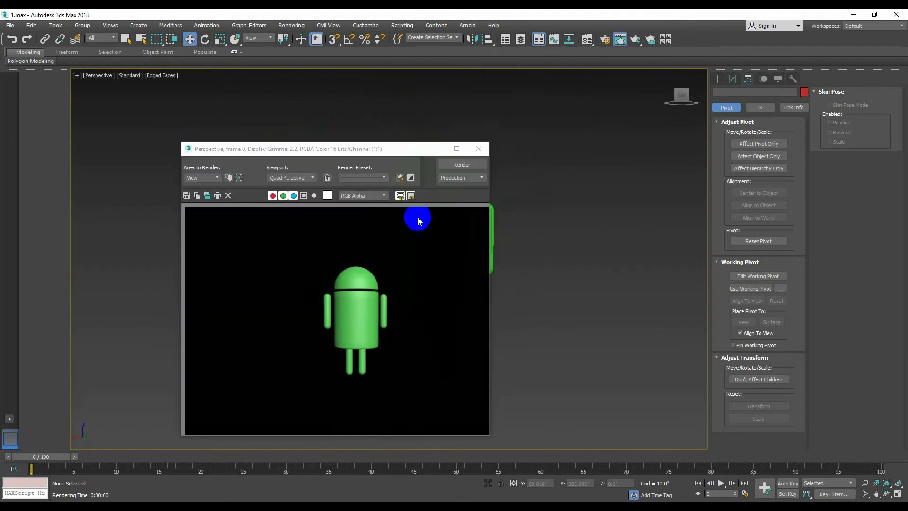
click(480, 147)
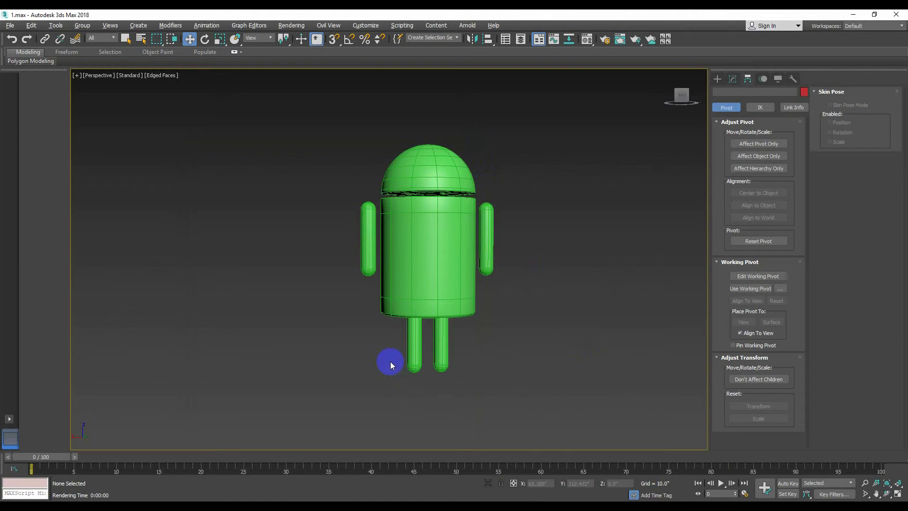
scroll(390, 361, up, 2)
scroll(391, 362, down, 2)
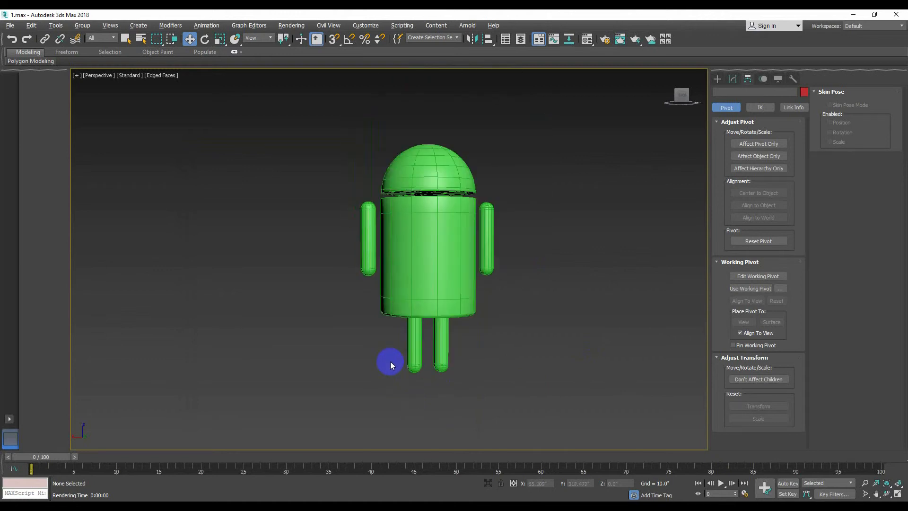
- Shorten Leg_R at its top vertices, raise it so its top sits just inside the body's base, and delete the other leg
key(f)
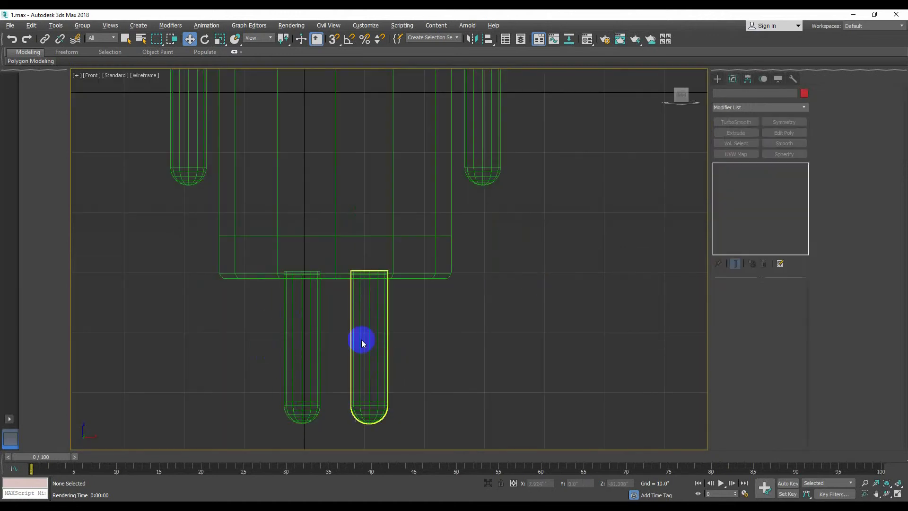
click(364, 342)
key(1)
drag(340, 279, 426, 296)
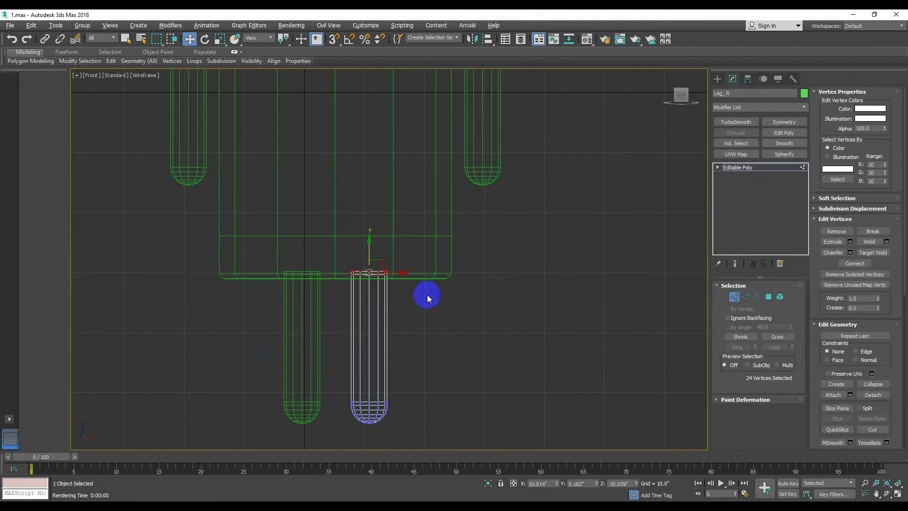
mouse_move(367, 251)
mouse_down()
mouse_move(368, 271)
mouse_move(369, 243)
mouse_up()
click(755, 205)
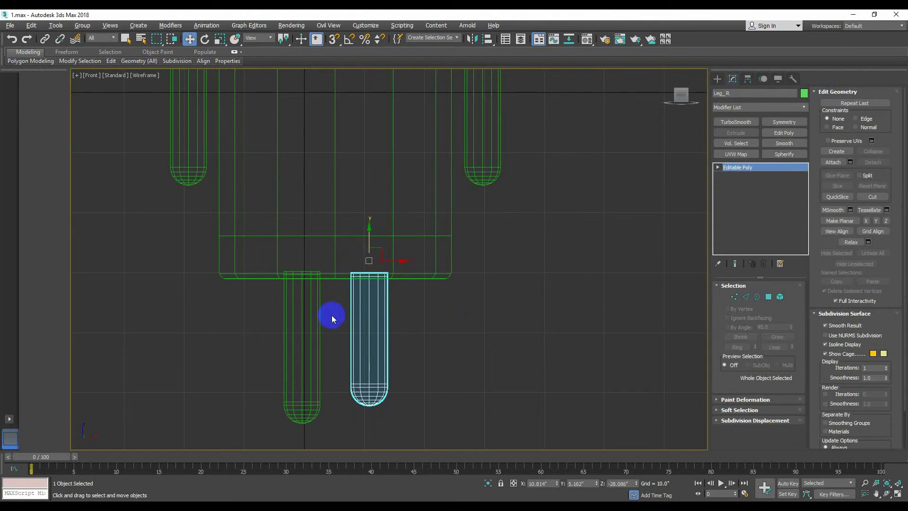
click(311, 317)
key(Delete)
- Move only the pivot of Leg_R down to the joint with the body's base
click(748, 78)
click(756, 143)
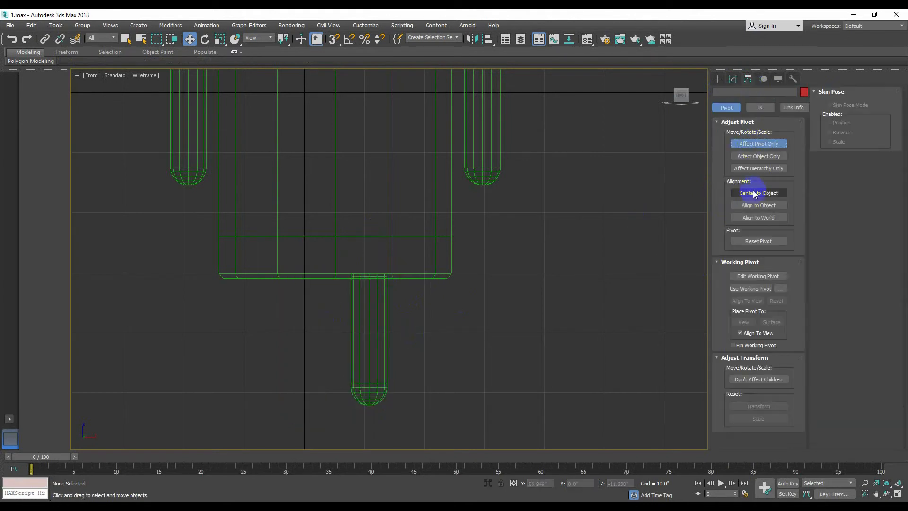
click(360, 337)
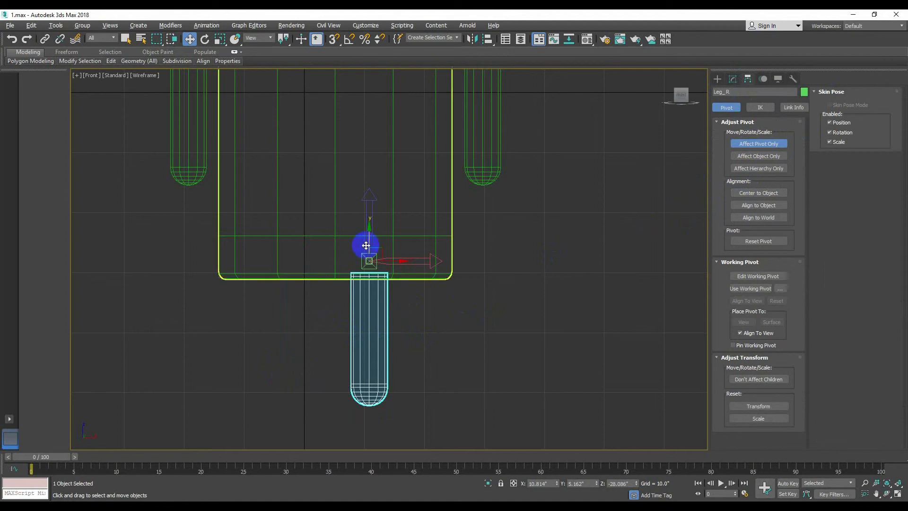
drag(368, 220, 368, 239)
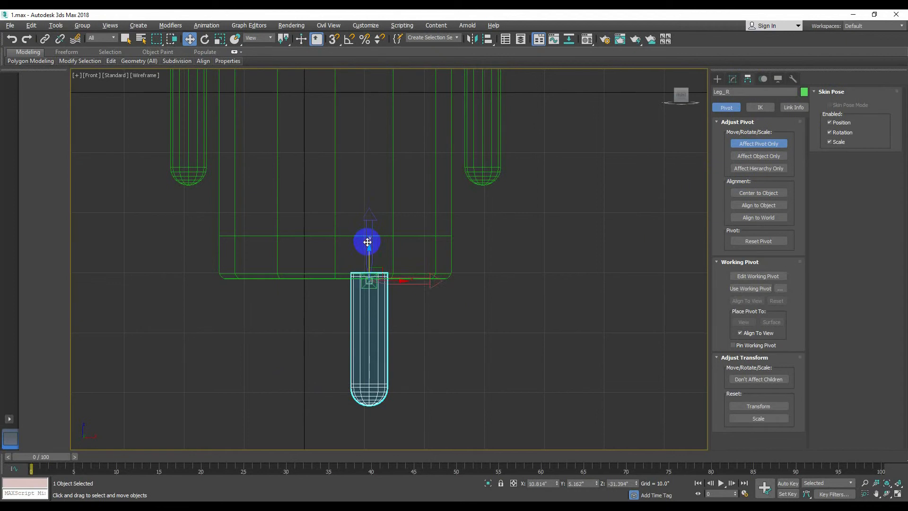
click(759, 143)
- Copy Leg_R along X to the other side of the body's base and name the copy Leg_L
click(387, 296)
click(389, 293)
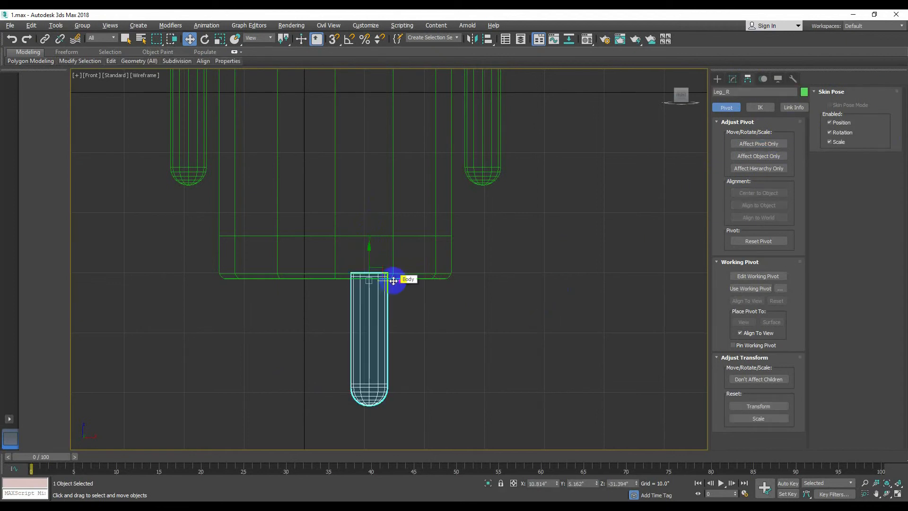
mouse_move(393, 281)
shift+mouse_down()
mouse_move(300, 282)
mouse_move(320, 281)
shift+mouse_up()
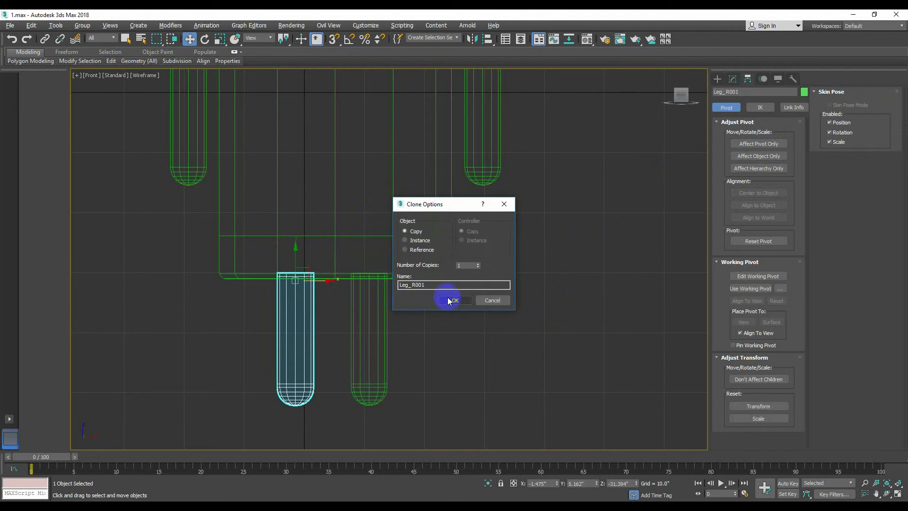
drag(411, 284, 516, 283)
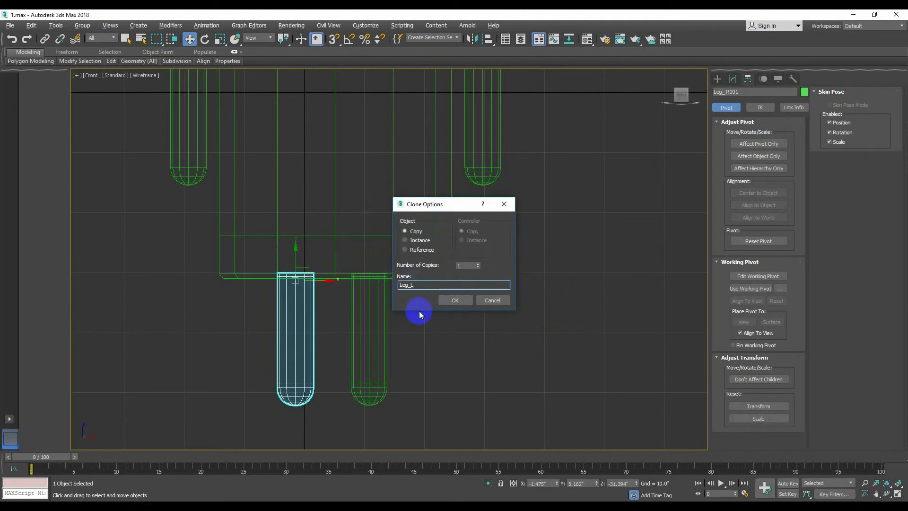
key(Return)
- Spread the legs by moving Leg_L about 3 inches and Leg_R about 4 inches outward, and check the spacing in perspective
drag(322, 279, 303, 281)
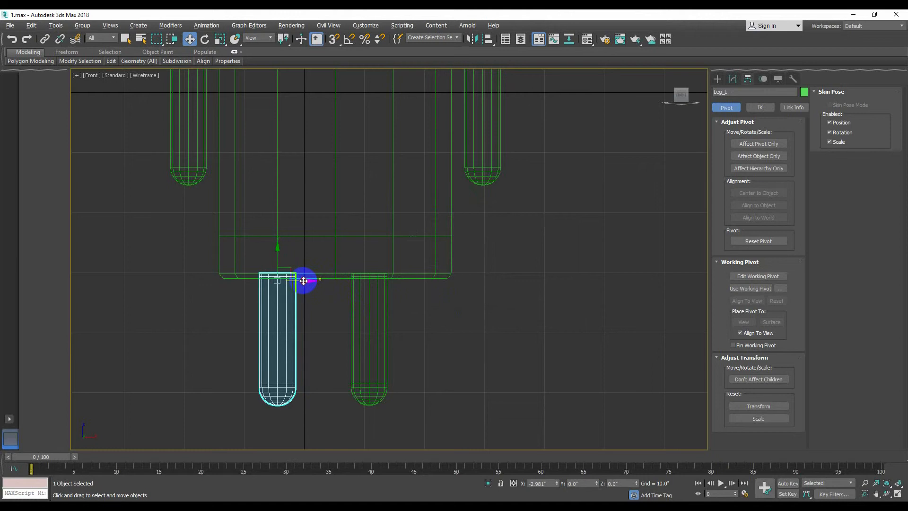
click(379, 290)
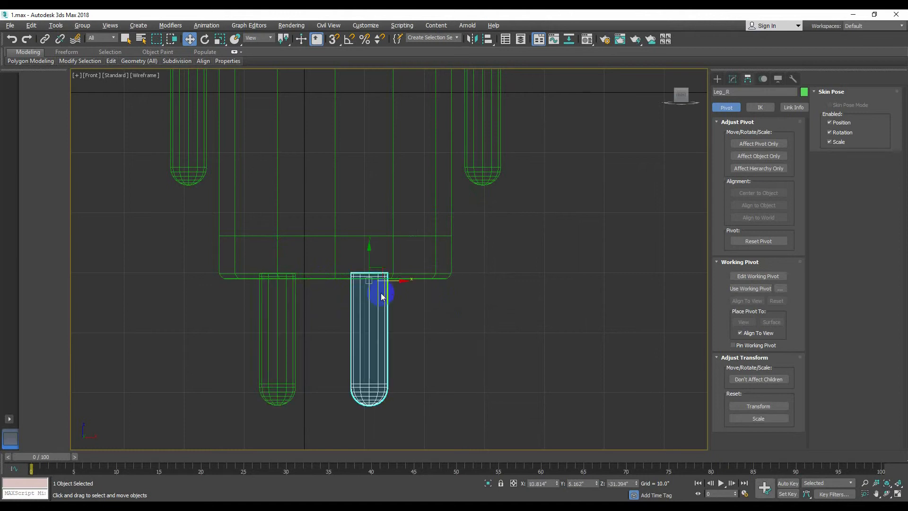
drag(378, 290, 409, 282)
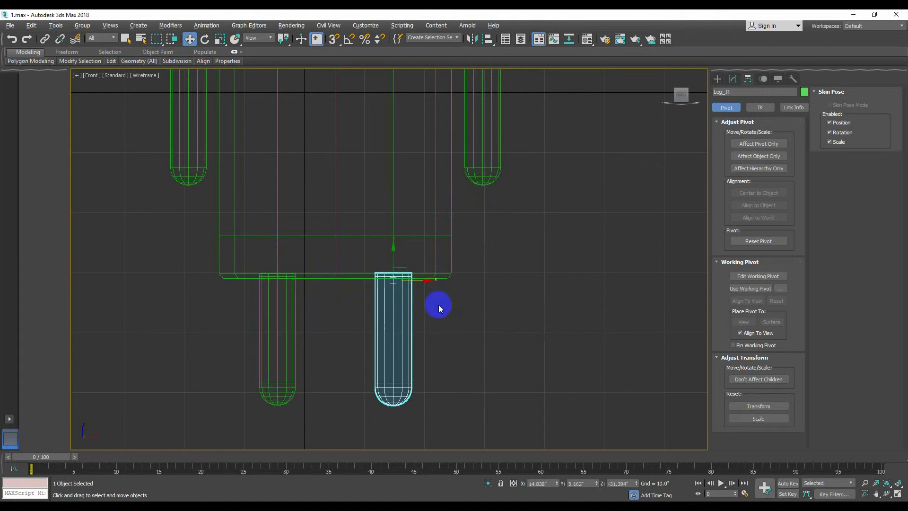
click(438, 304)
key(p)
alt+middle_drag(423, 385, 464, 359)
key(f)
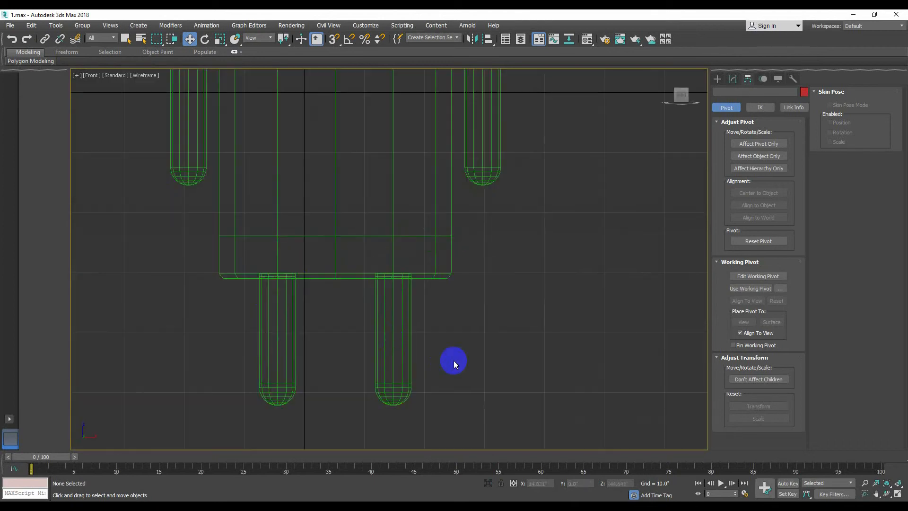
- Bring the legs slightly closer together, moving Leg_L about 1.5 inches inward and Leg_R by a matching distance
click(300, 279)
drag(300, 279, 309, 281)
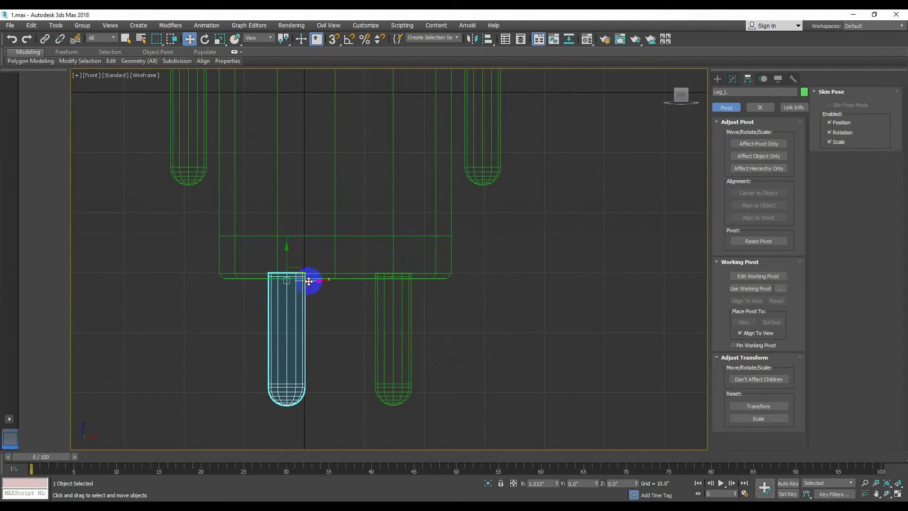
click(391, 300)
drag(418, 279, 409, 282)
click(422, 333)
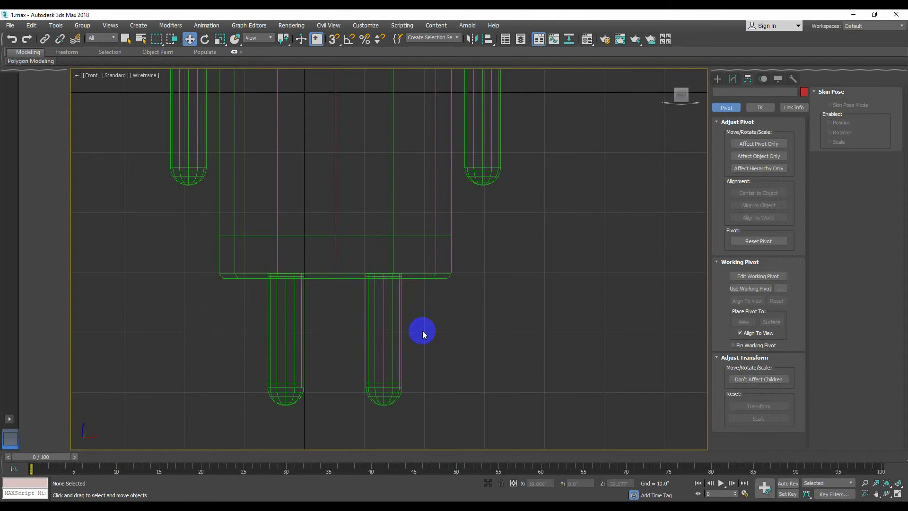
- Render the robot in perspective from several angles to check the new leg spacing
key(p)
alt+middle_drag(416, 370, 436, 424)
key(shift+q)
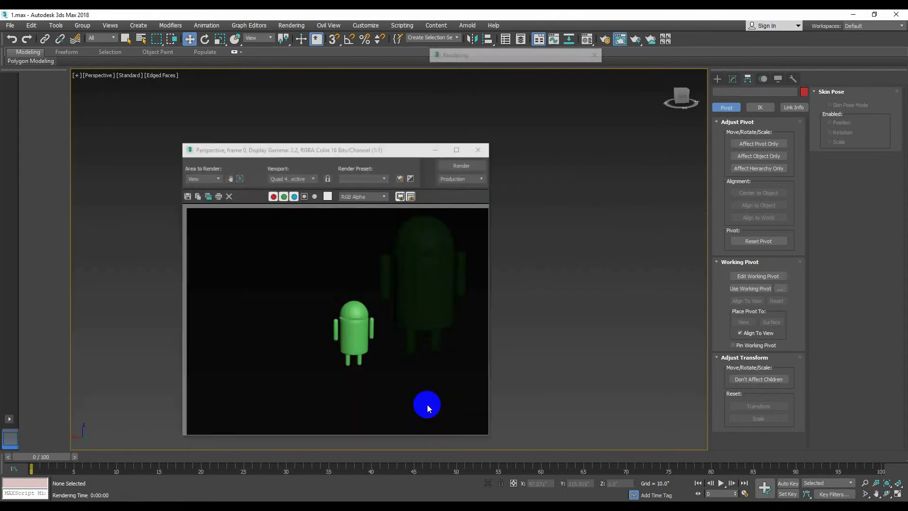
click(479, 149)
alt+middle_drag(421, 316, 416, 340)
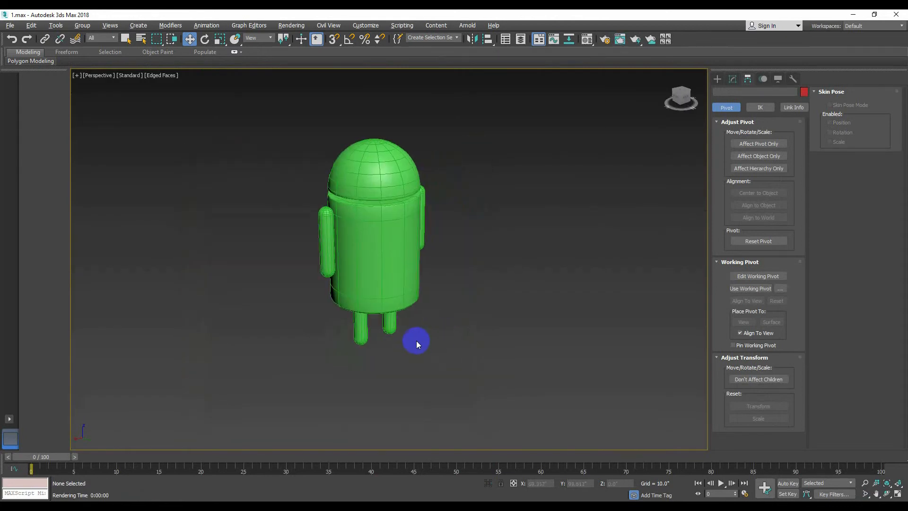
key(shift+q)
click(479, 149)
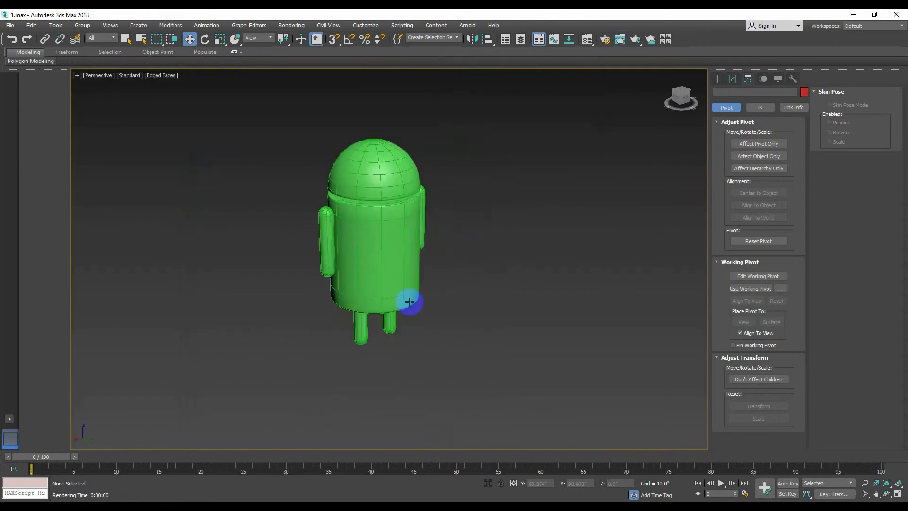
alt+middle_drag(410, 300, 440, 326)
scroll(436, 322, up, 3)
key(shift+q)
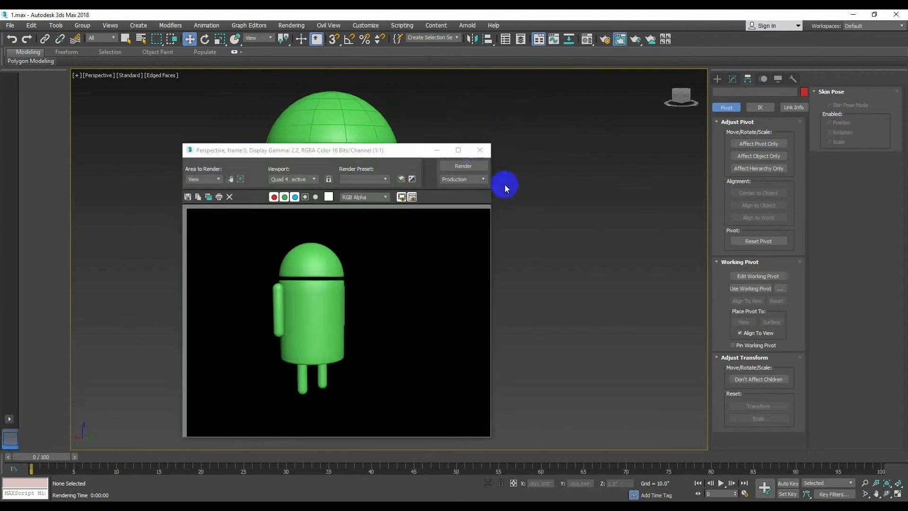
click(479, 150)
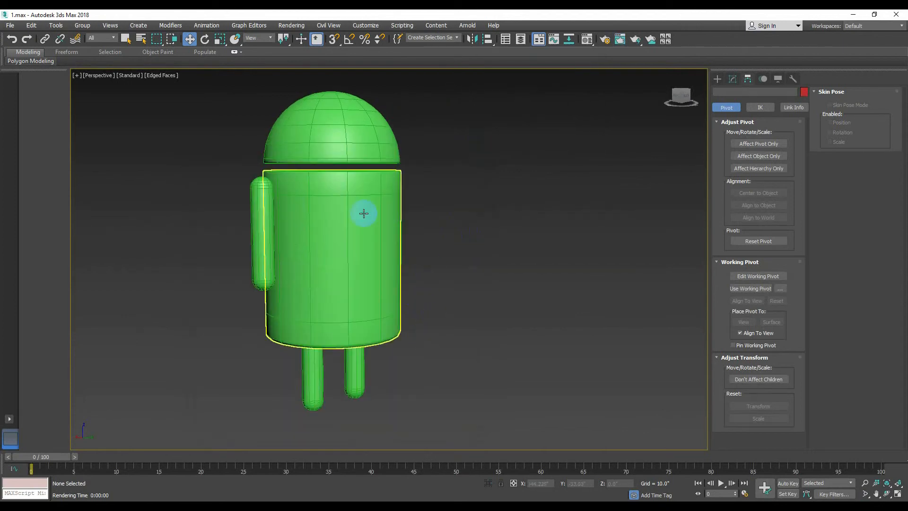
- Save the scene under the file name 02.max
click(11, 26)
click(21, 111)
click(482, 395)
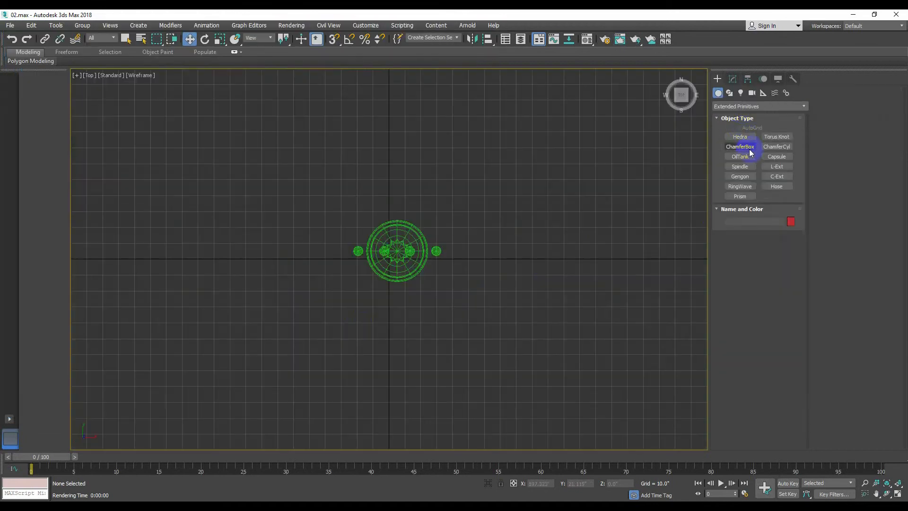
- Create a standard sphere about 1.083 inches in radius in front of the robot's centre and raise it about 32 inches to the head
click(757, 106)
click(740, 114)
scroll(473, 246, up, 3)
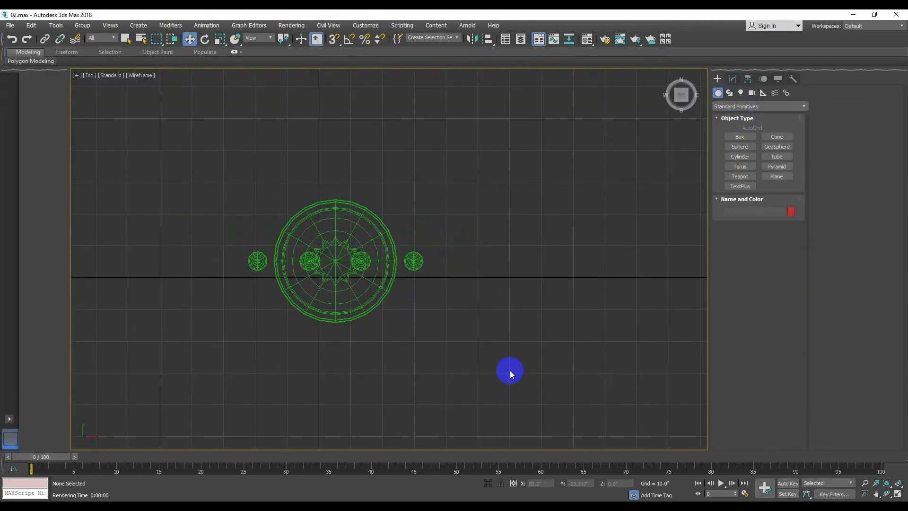
click(730, 146)
drag(306, 305, 348, 359)
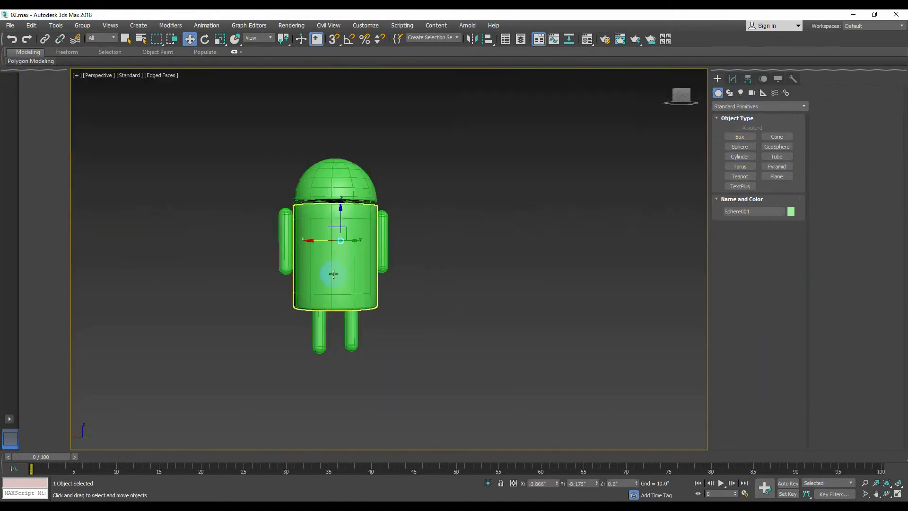
drag(332, 208, 326, 151)
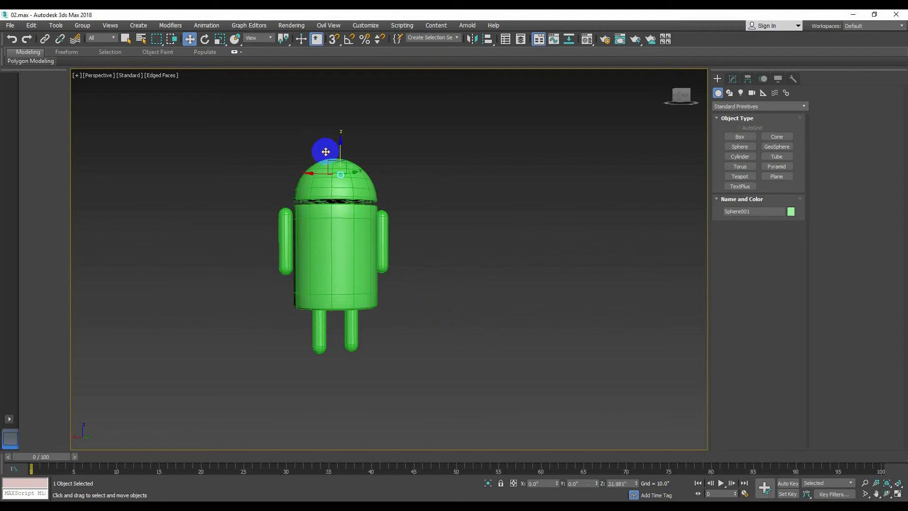
- Position the sphere as an eye on the front of the head, at about X -5.56, Y -8.8 and Z 27.46 inches
key(f)
key(z)
scroll(408, 210, down, 8)
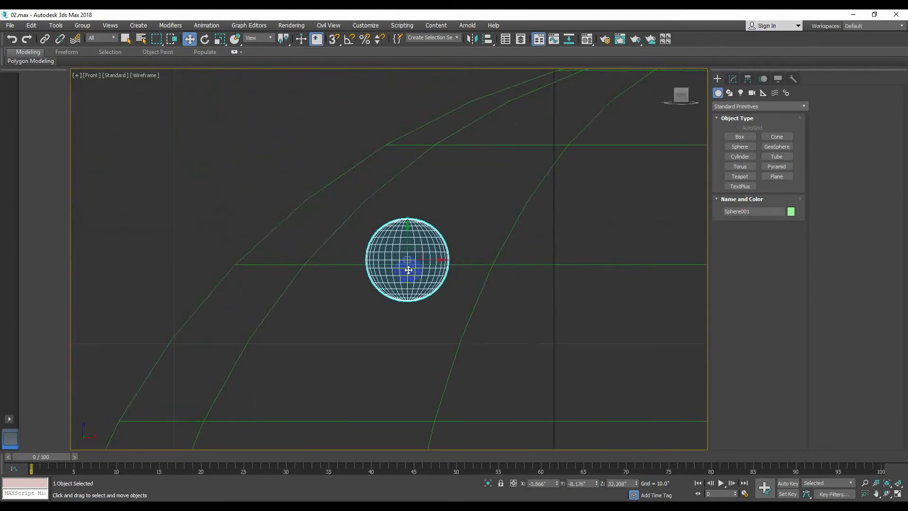
drag(407, 255, 380, 311)
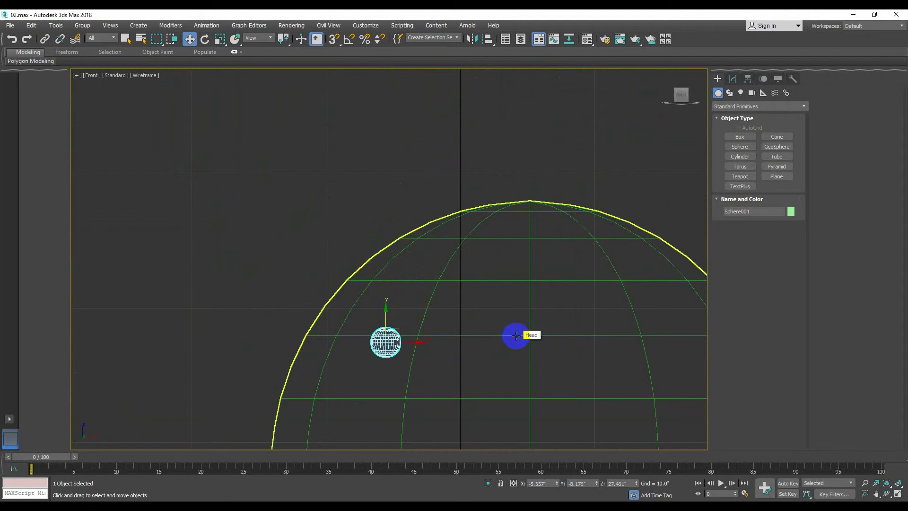
key(l)
key(z)
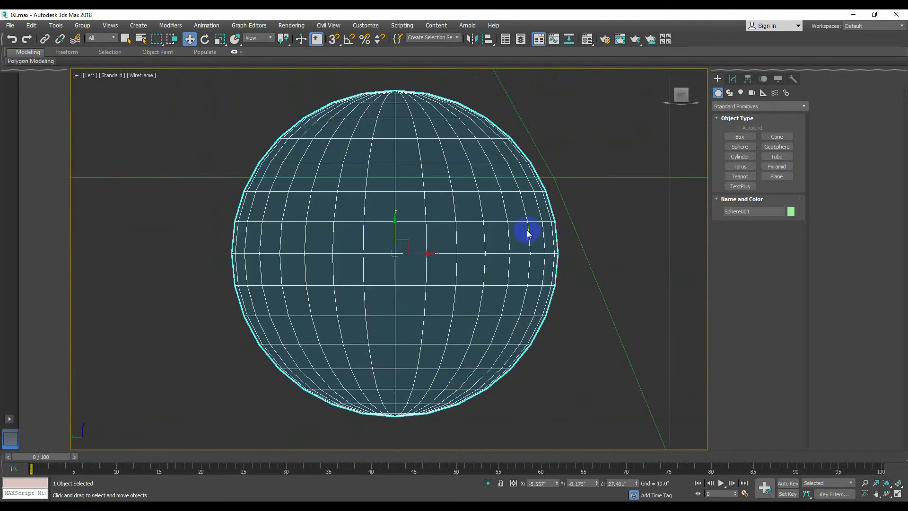
scroll(492, 274, down, 8)
drag(492, 274, 516, 269)
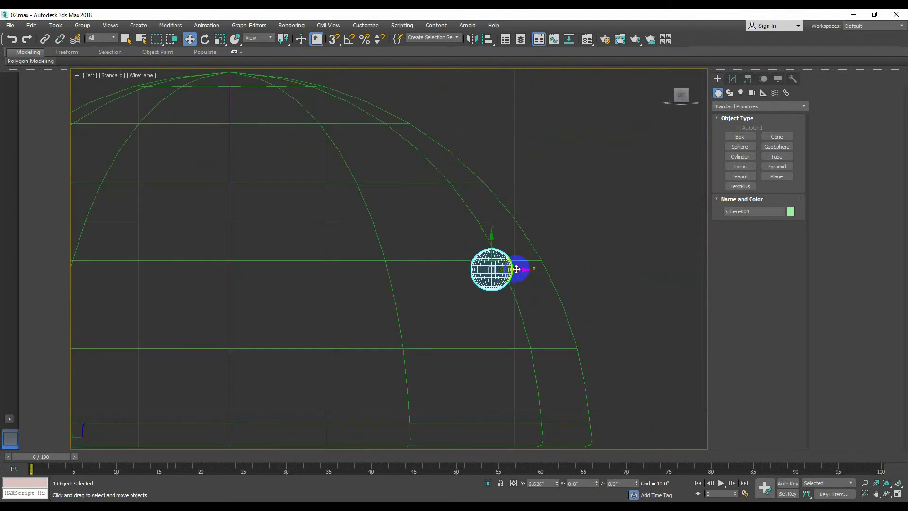
- Show the robot in four viewports, with top, front, left and perspective views, and fit the whole model in each
key(p)
scroll(302, 188, up, 5)
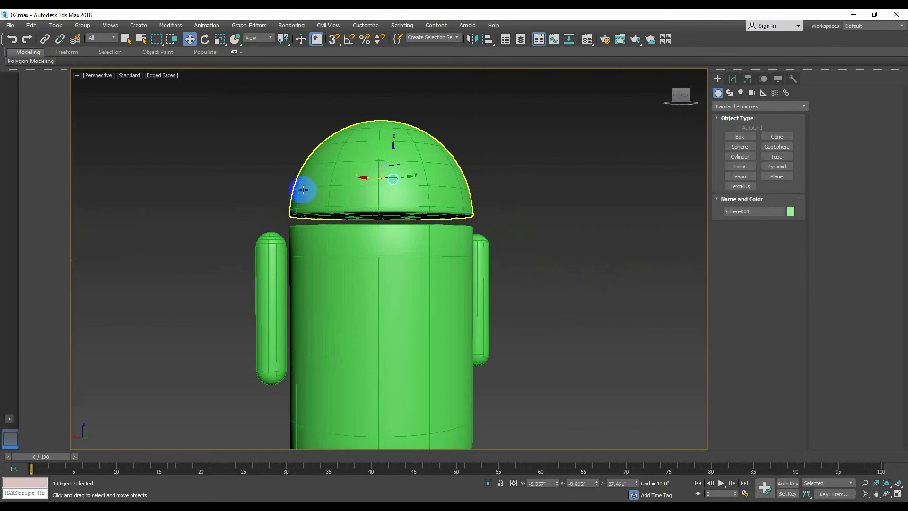
scroll(477, 209, down, 3)
key(alt+w)
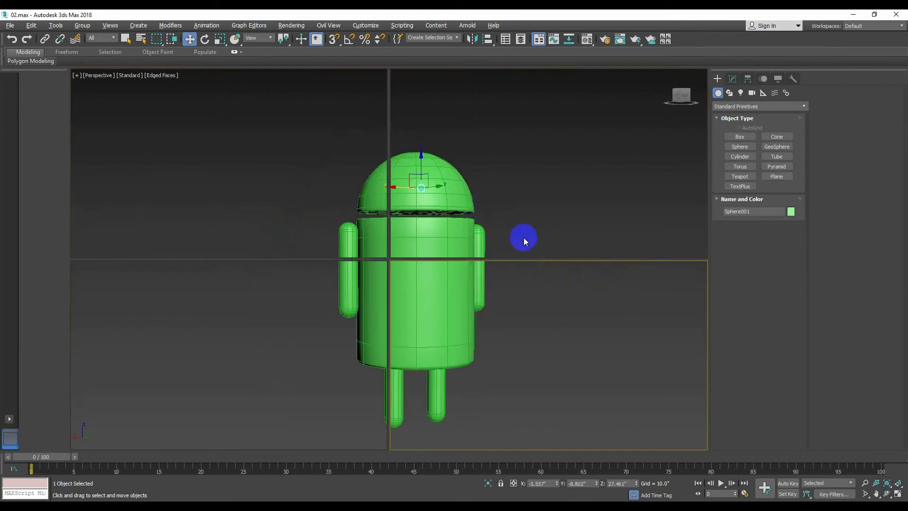
right_click(317, 374)
key(l)
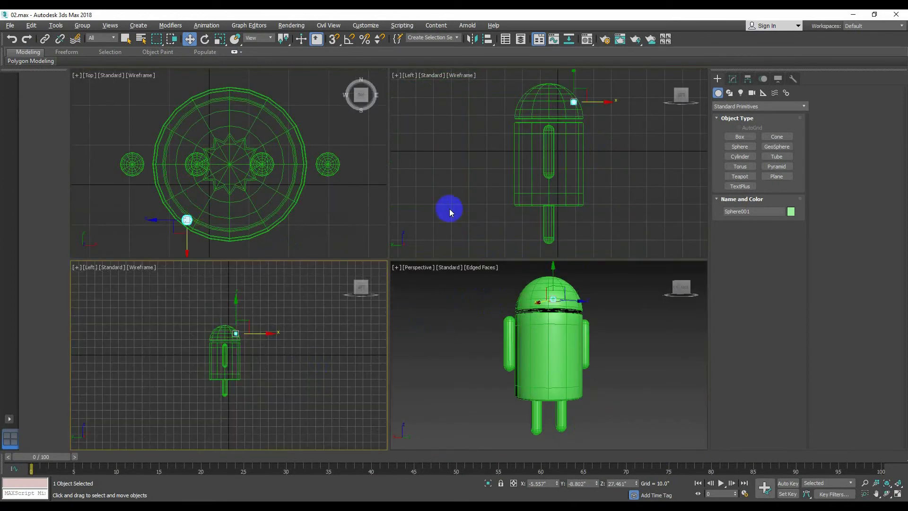
click(478, 183)
key(f)
key(ctrl+shift+z)
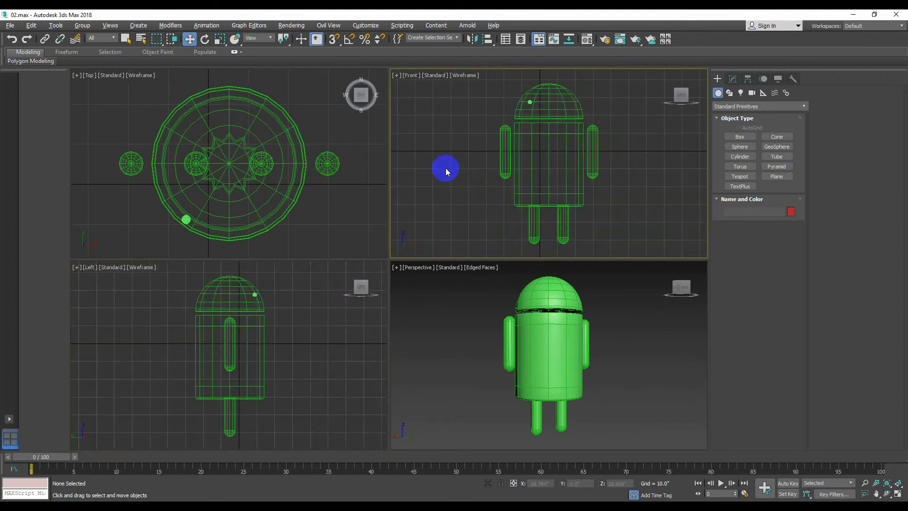
- Orbit the perspective view to the robot's side and render it to check the eye sphere
alt+middle_drag(587, 358, 442, 367)
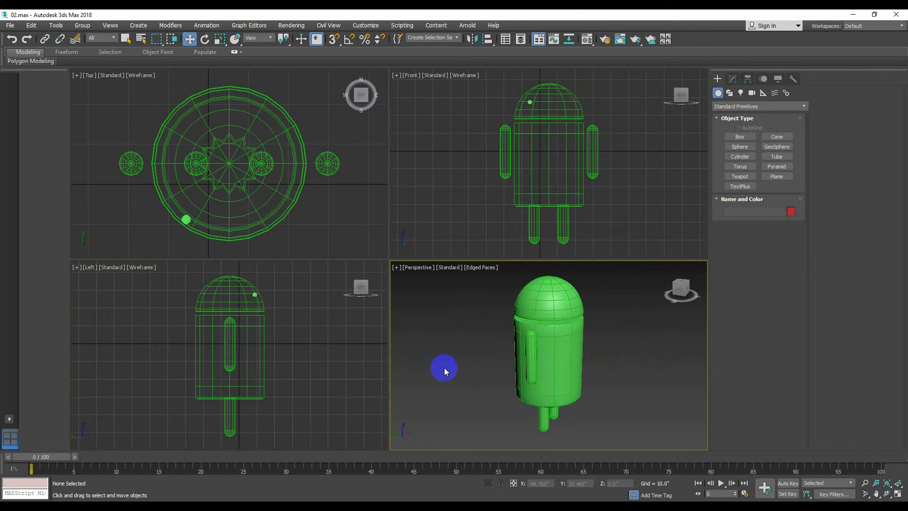
key(shift+q)
click(480, 151)
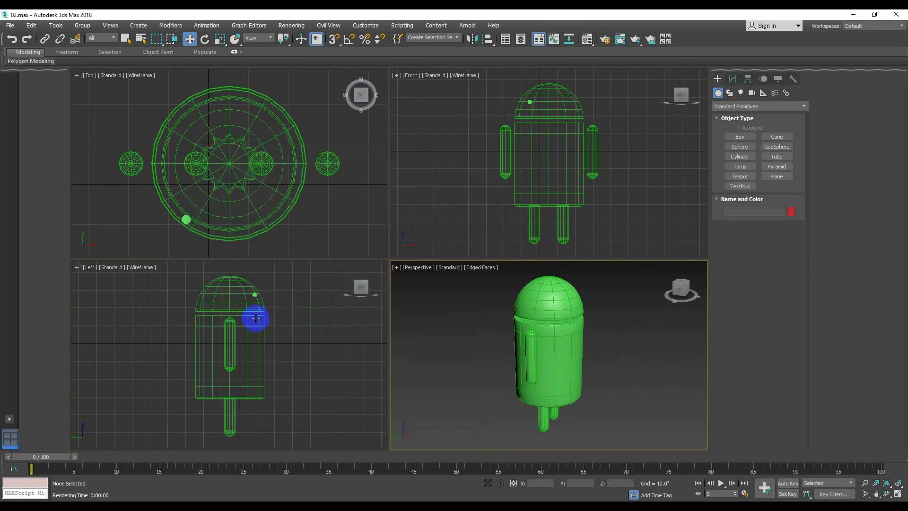
- Change the eye sphere's object color to pale cyan and render the perspective view to check it
click(186, 218)
click(731, 79)
click(804, 93)
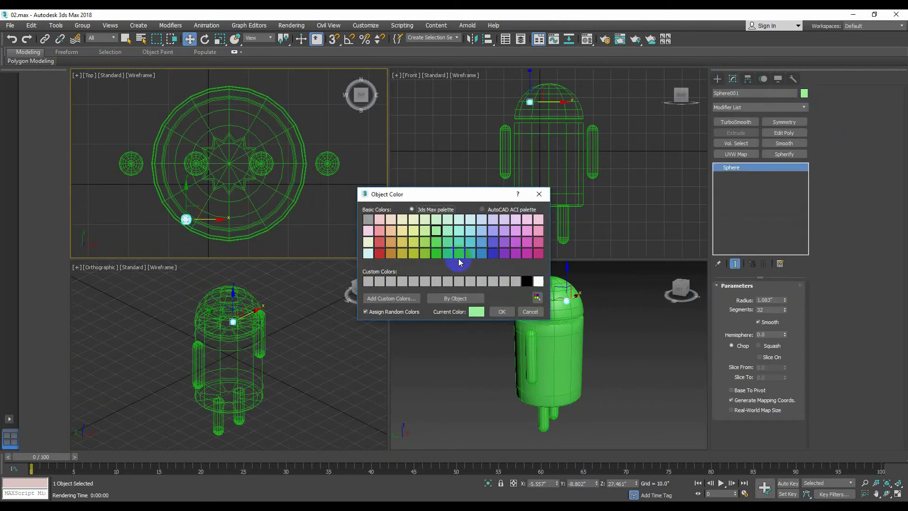
click(459, 219)
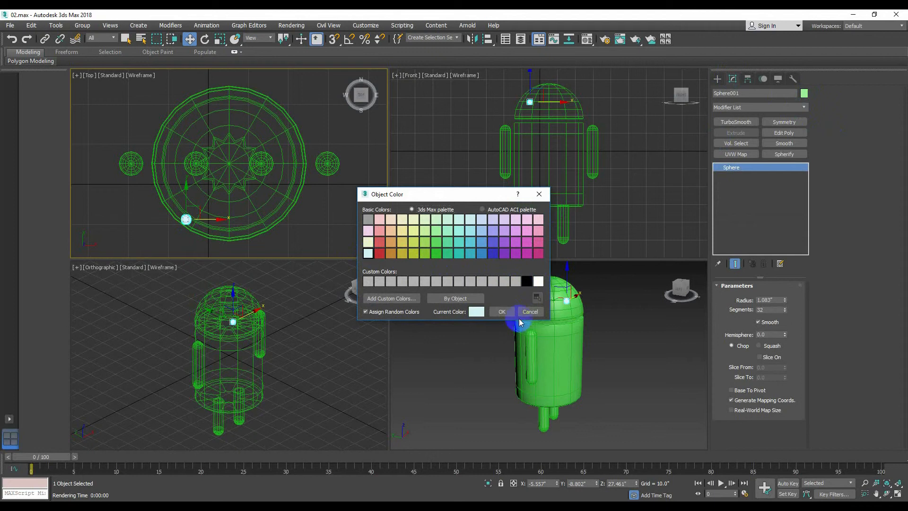
click(501, 311)
right_click(513, 349)
key(shift+q)
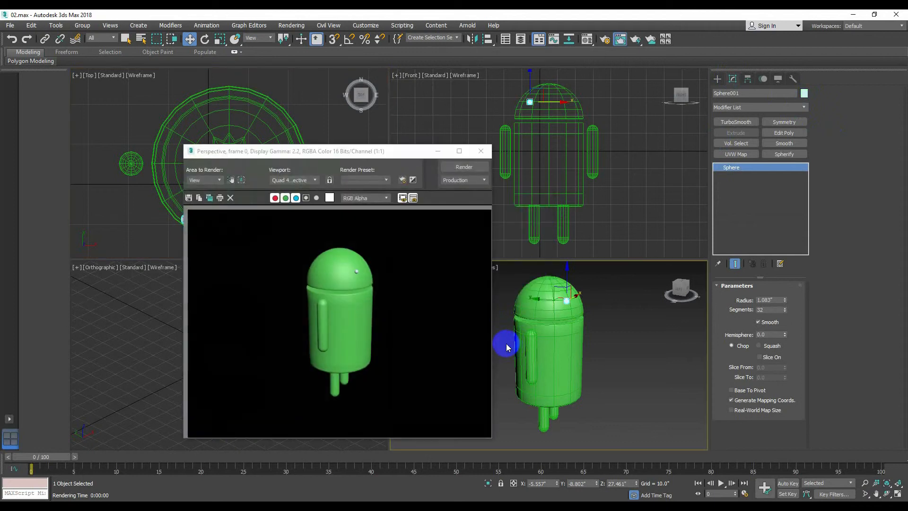
click(482, 152)
- Move the eye sphere about 2.4 inches inward along Y into the head and render the perspective view
drag(181, 203, 184, 194)
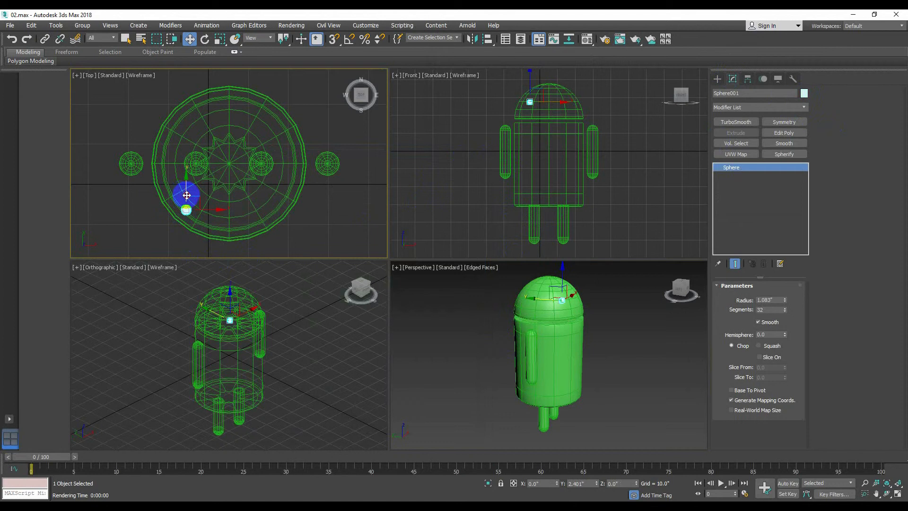
key(shift+q)
click(482, 153)
right_click(472, 273)
key(shift+q)
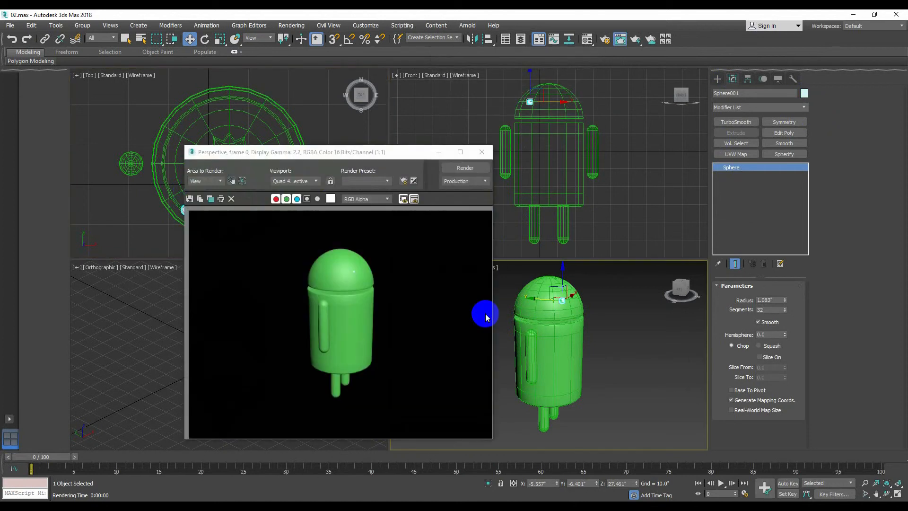
click(482, 152)
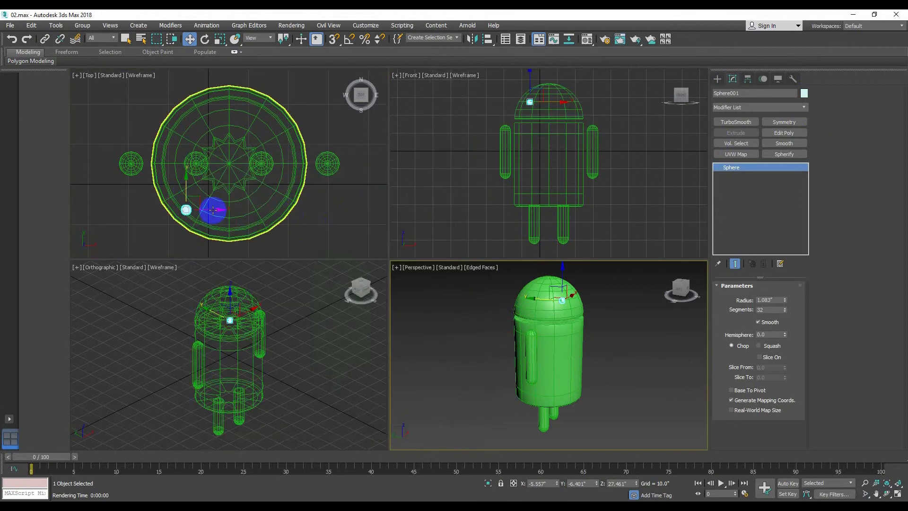
- Move the eye sphere about 2.85 inches along X toward the head's centre and render the perspective view
right_click(213, 210)
drag(213, 210, 223, 209)
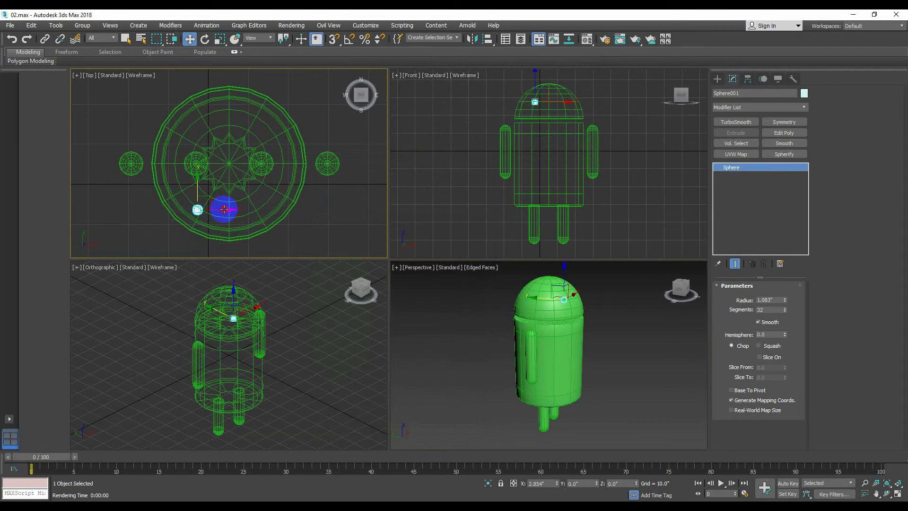
key(shift+q)
click(482, 153)
right_click(503, 335)
key(shift+q)
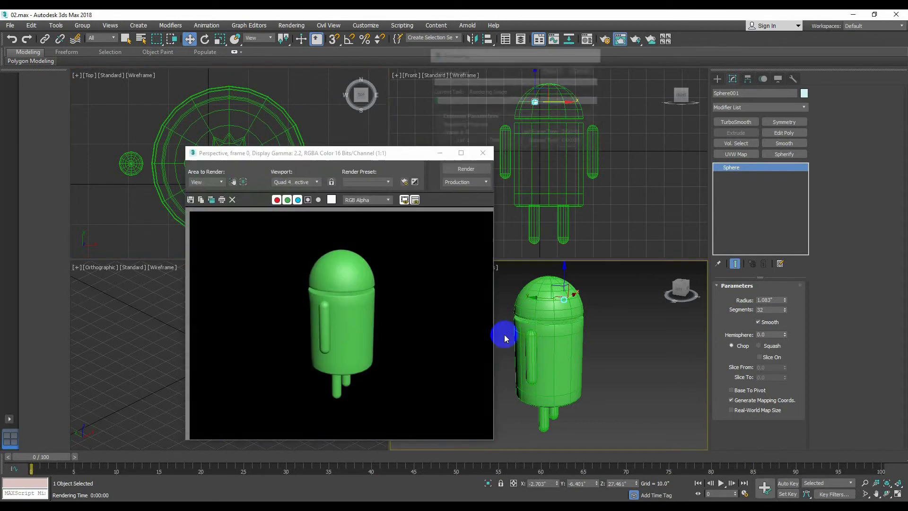
click(482, 152)
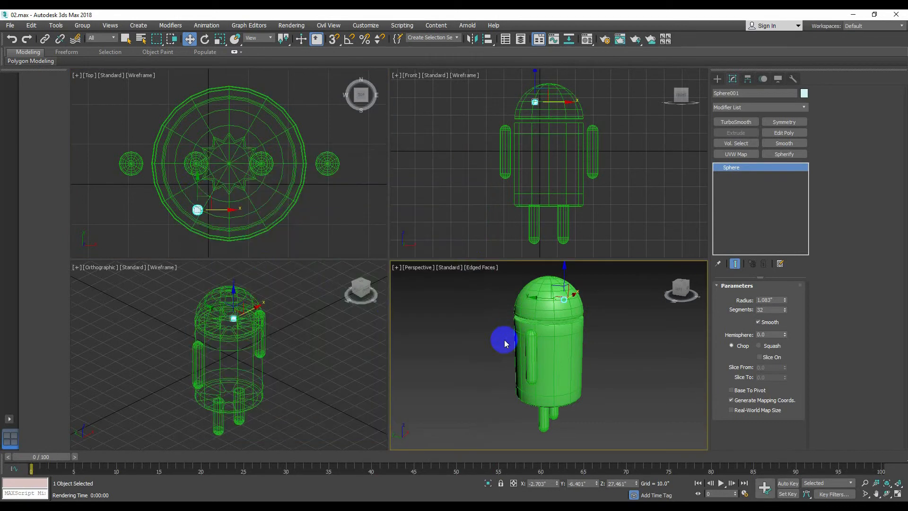
- Move the eye sphere forward along Y to about -7.55 inches and render the perspective view
right_click(198, 192)
click(197, 192)
click(198, 210)
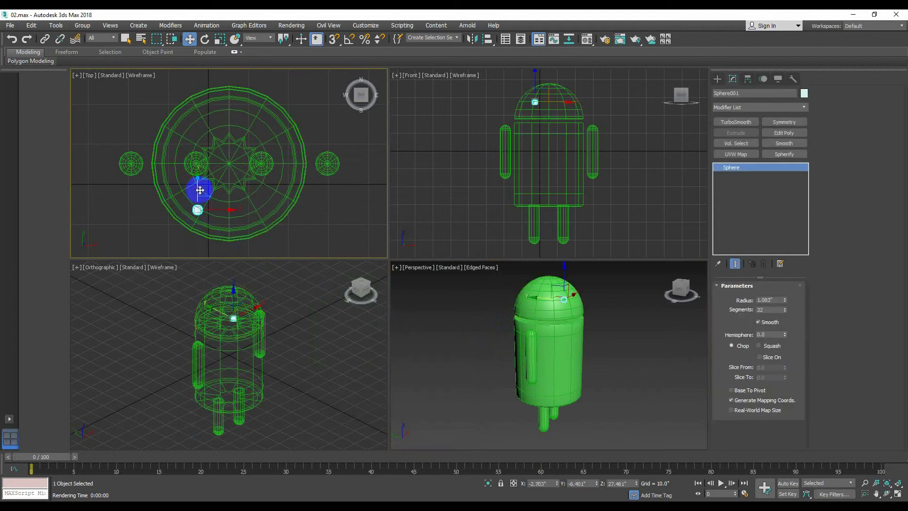
right_click(485, 397)
key(shift+q)
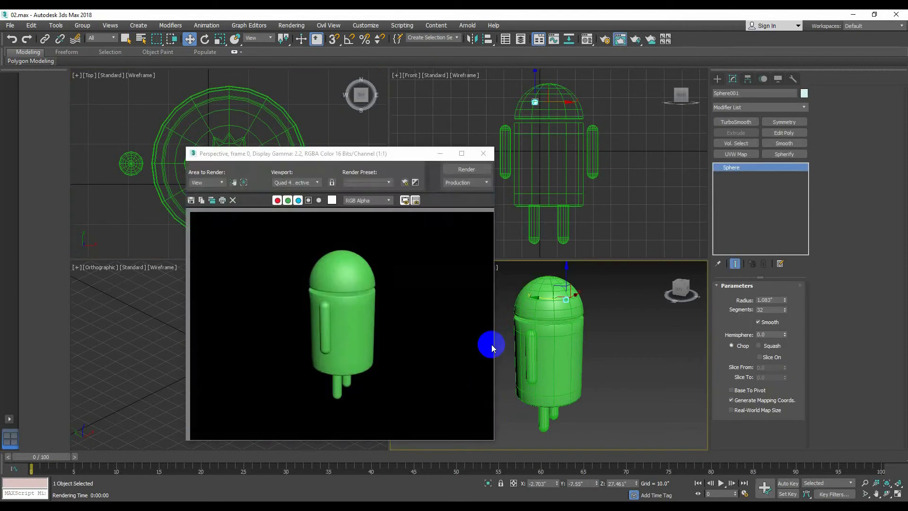
click(483, 152)
- Pull the eye sphere out of the head's front surface to about Y -8.9 inches and render a close-up
alt+middle_drag(499, 358, 467, 360)
key(alt+w)
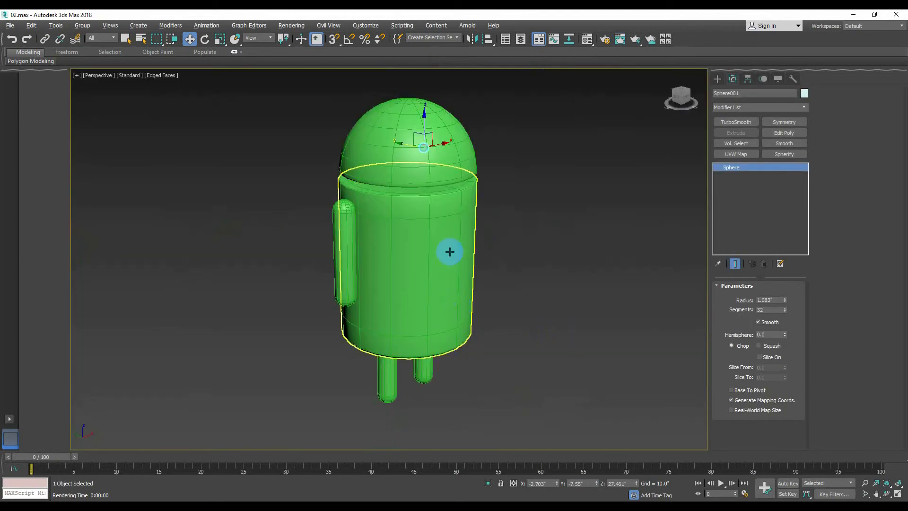
scroll(389, 162, up, 6)
drag(362, 159, 374, 166)
key(shift+q)
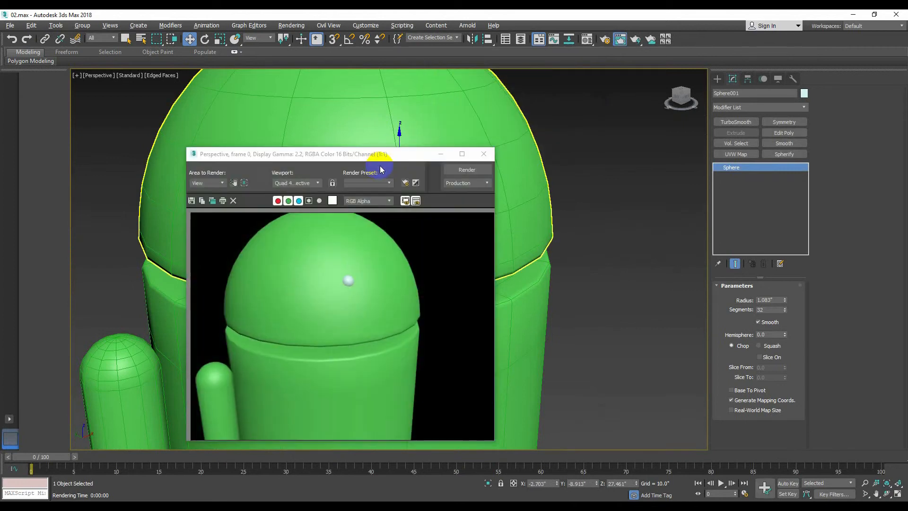
click(484, 154)
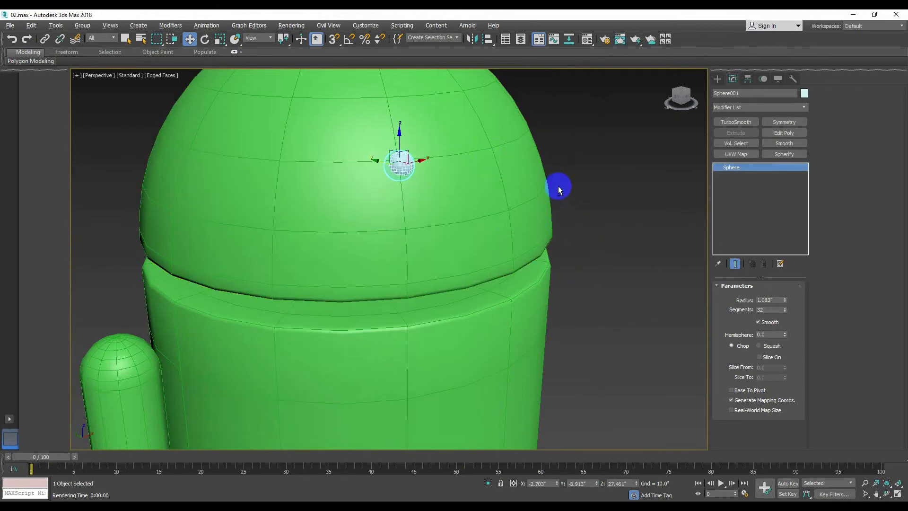
- Clone the eye sphere about 16.4 inches along X to make the second eye on the other side of the head
alt+middle_drag(560, 188, 481, 180)
scroll(340, 172, up, 5)
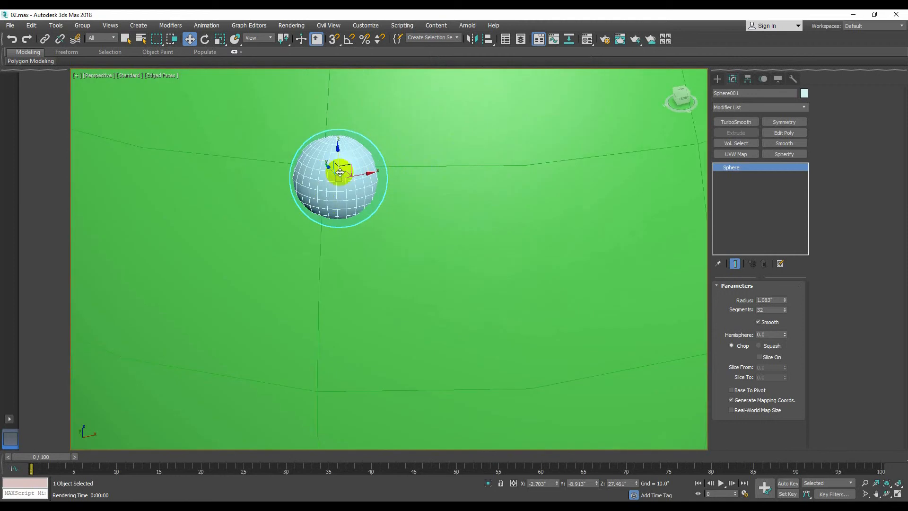
scroll(416, 221, down, 5)
click(609, 161)
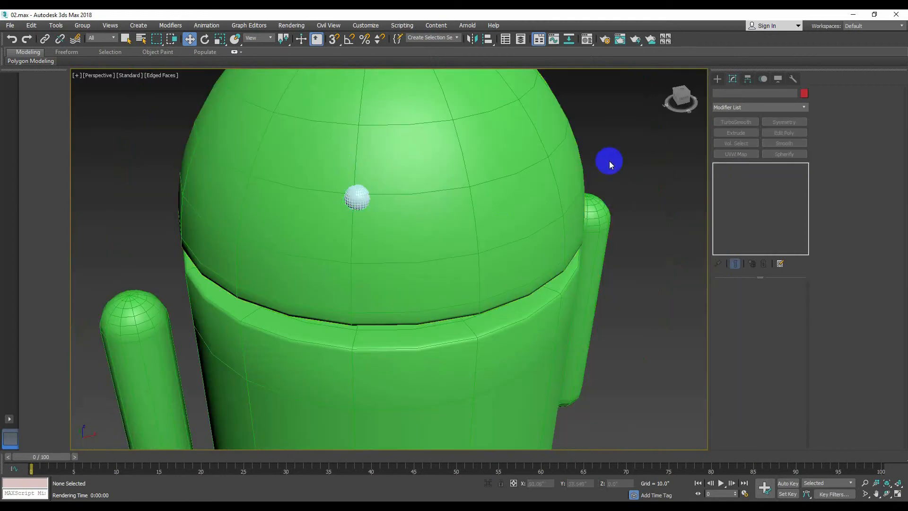
click(351, 196)
shift+drag(350, 196, 573, 160)
click(456, 299)
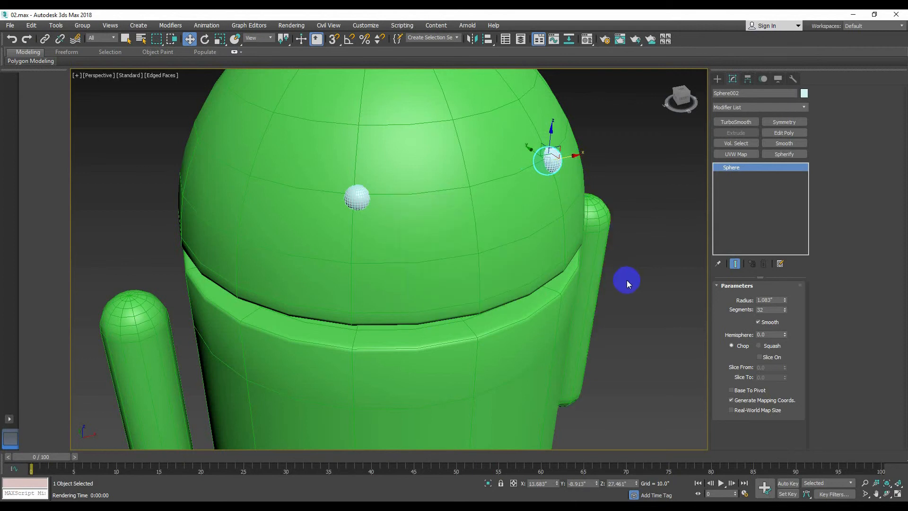
- Examine the placement and spacing of both eyes on the head in the front, top and perspective views
scroll(487, 245, down, 5)
scroll(412, 219, up, 4)
key(f)
scroll(402, 124, up, 4)
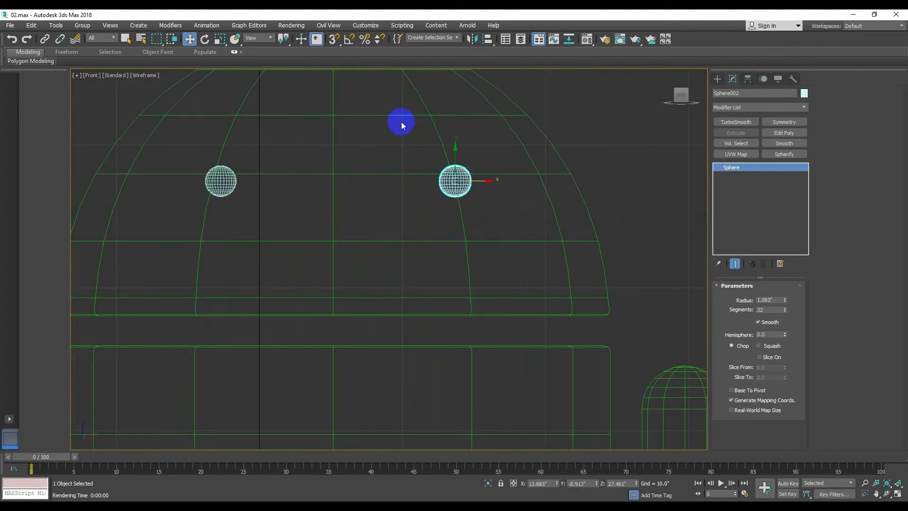
key(t)
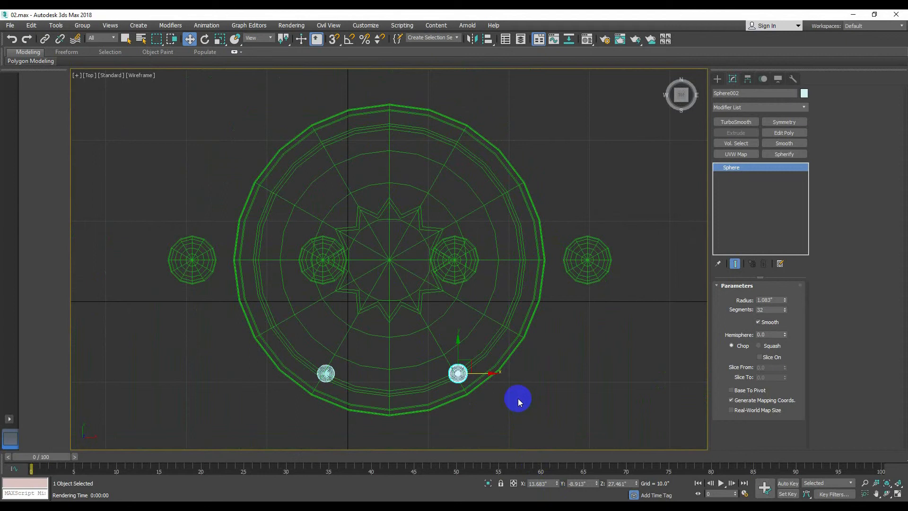
key(p)
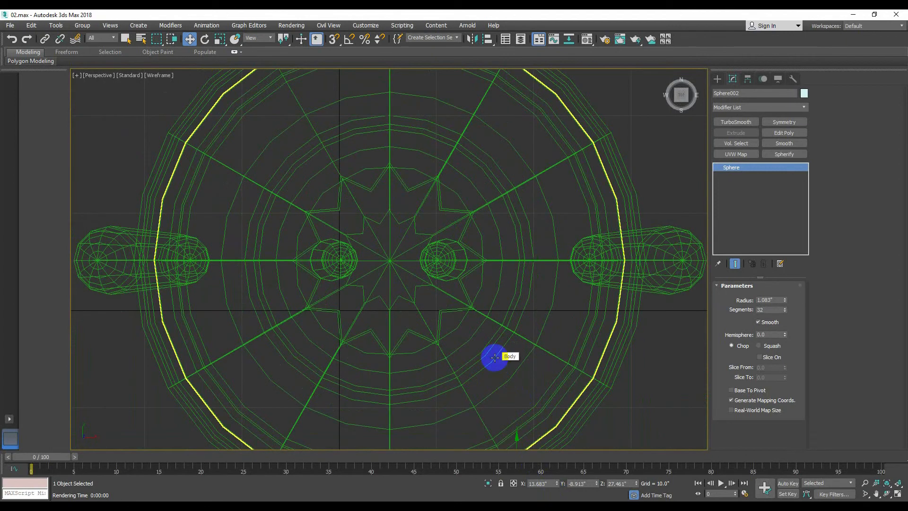
key(z)
scroll(501, 369, down, 8)
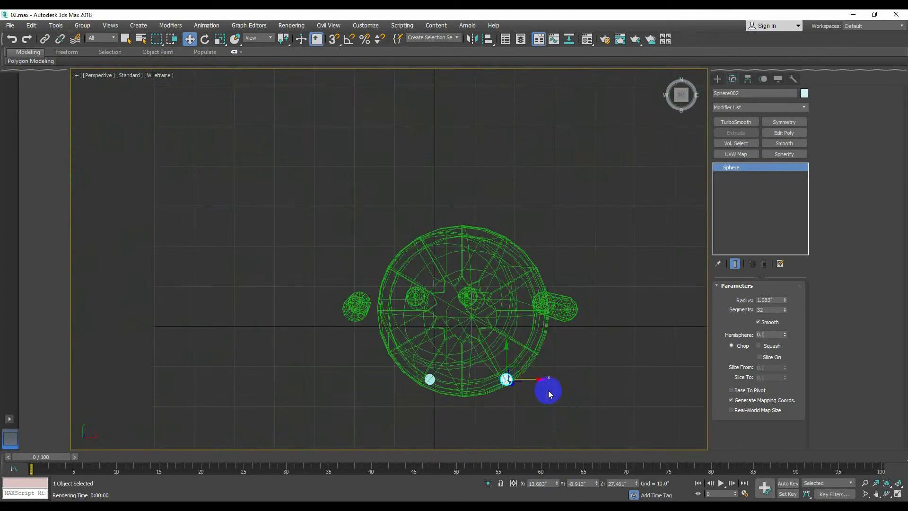
alt+middle_drag(547, 389, 480, 227)
alt+middle_drag(461, 312, 476, 280)
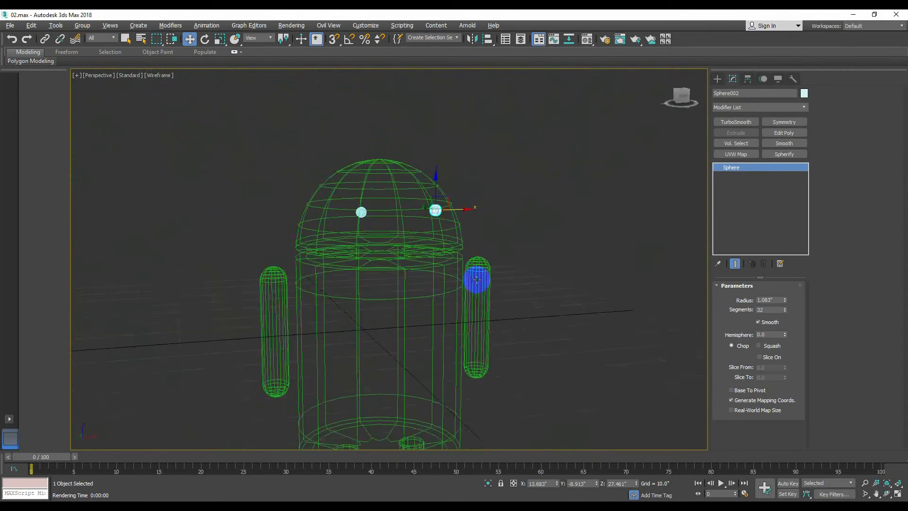
- Render the whole robot in the perspective view from different angles to check the eyes
middle_drag(484, 376, 454, 329)
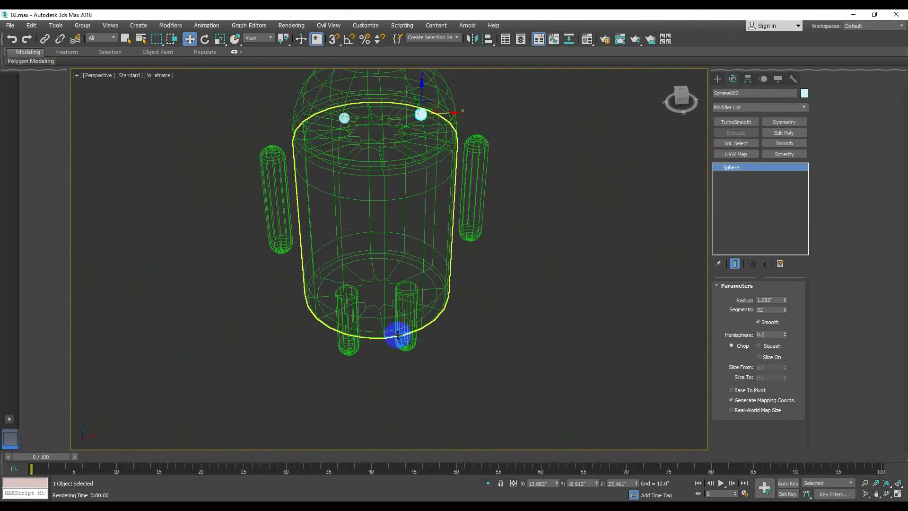
alt+middle_drag(399, 334, 349, 305)
key(shift+q)
click(484, 154)
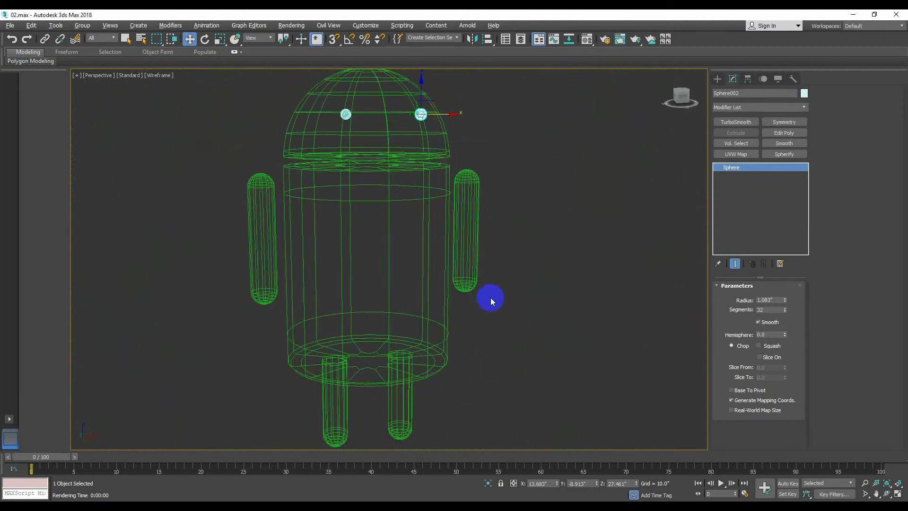
alt+middle_drag(490, 297, 476, 299)
key(shift+q)
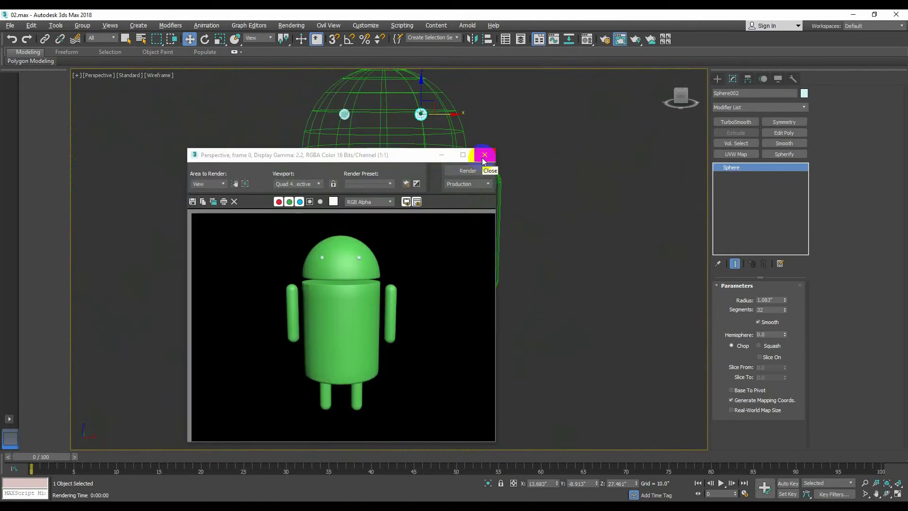
click(485, 153)
- Reposition the selected eye sphere on the head to about X 11.96 and Y -9.62 inches and render the result
scroll(383, 229, up, 6)
drag(470, 211, 455, 211)
alt+middle_drag(327, 253, 399, 229)
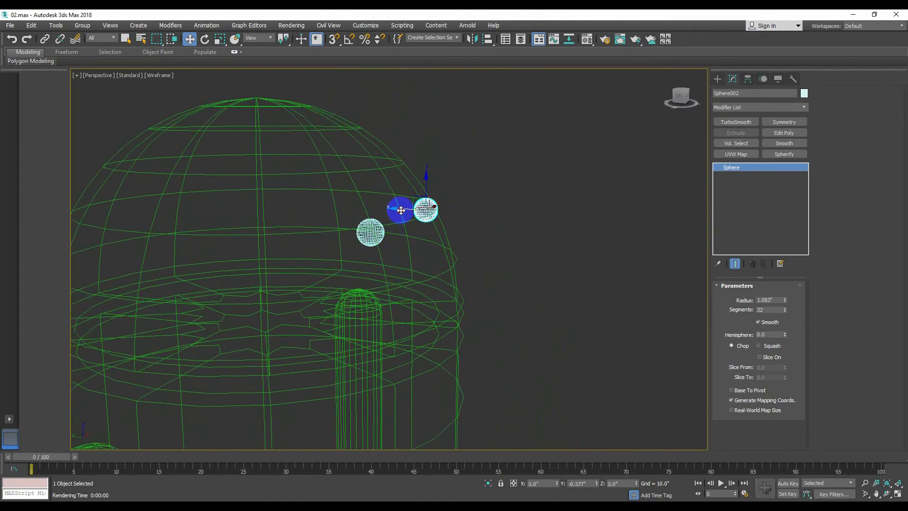
key(shift+q)
click(458, 154)
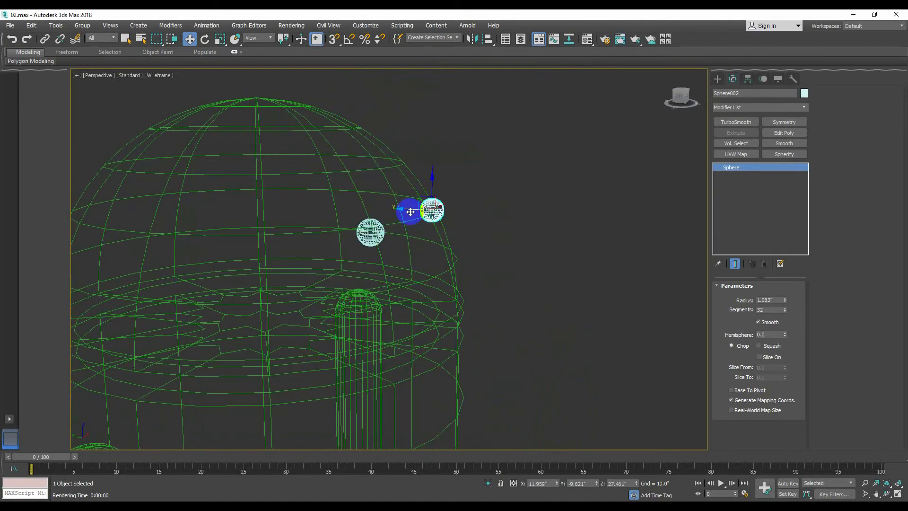
- Shift the selected eye about 0.7 inches inward along X in the front view and delete the other eye sphere
key(f)
drag(456, 181, 446, 181)
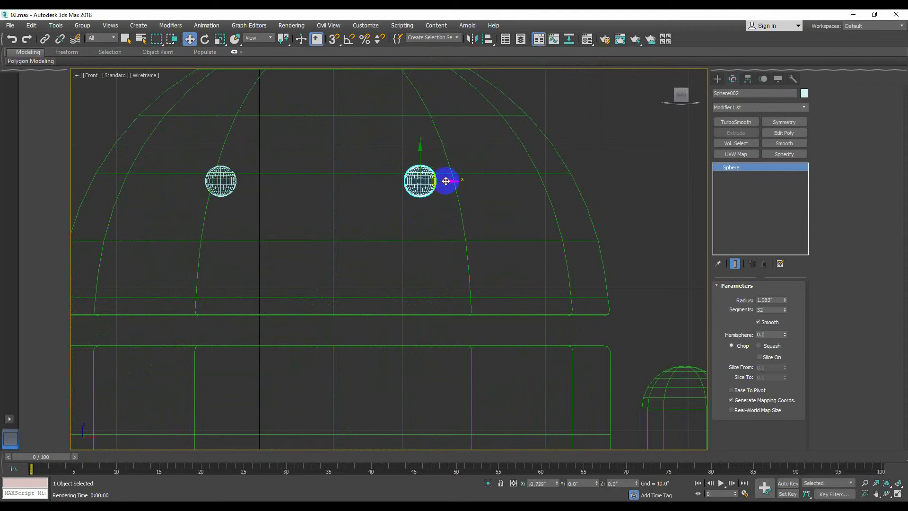
click(250, 199)
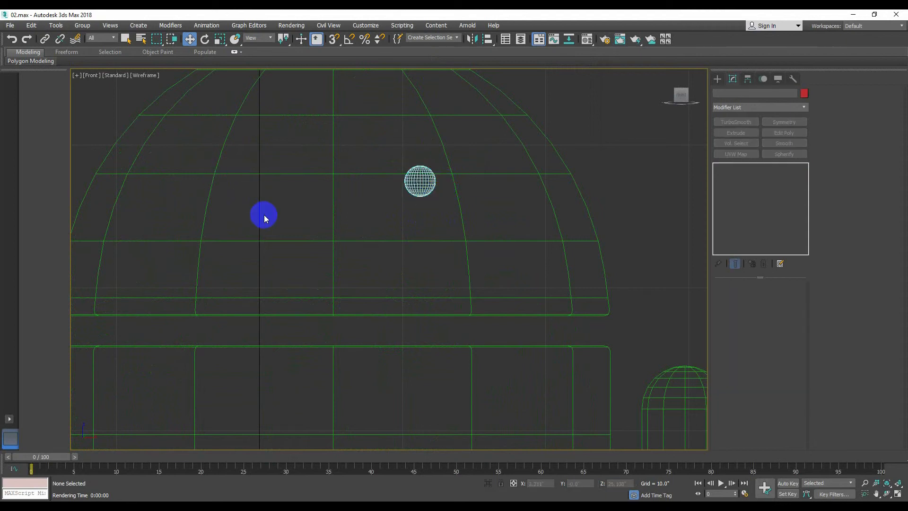
key(p)
key(shift+q)
click(489, 152)
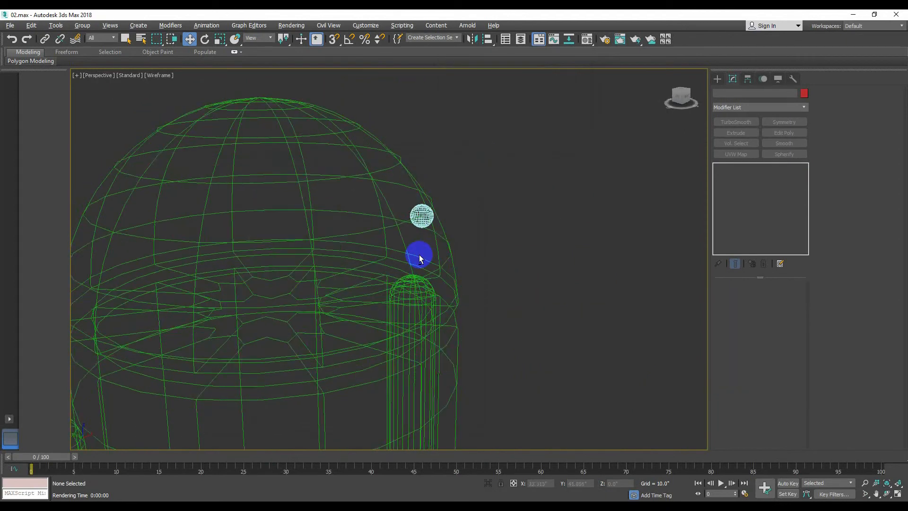
key(shift+q)
click(487, 154)
- Clone the remaining eye along X to about -1 inch as the opposite eye and render the perspective view
key(f)
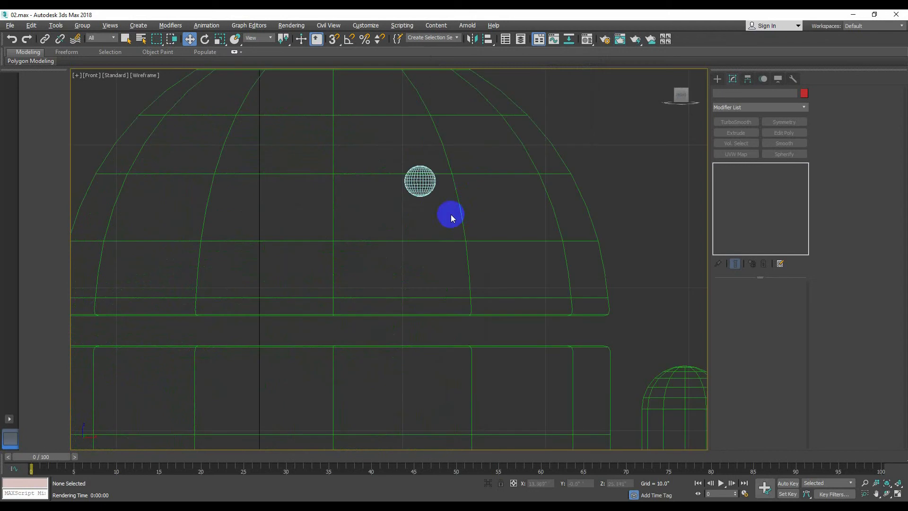
click(439, 185)
shift+drag(445, 184, 270, 187)
click(456, 300)
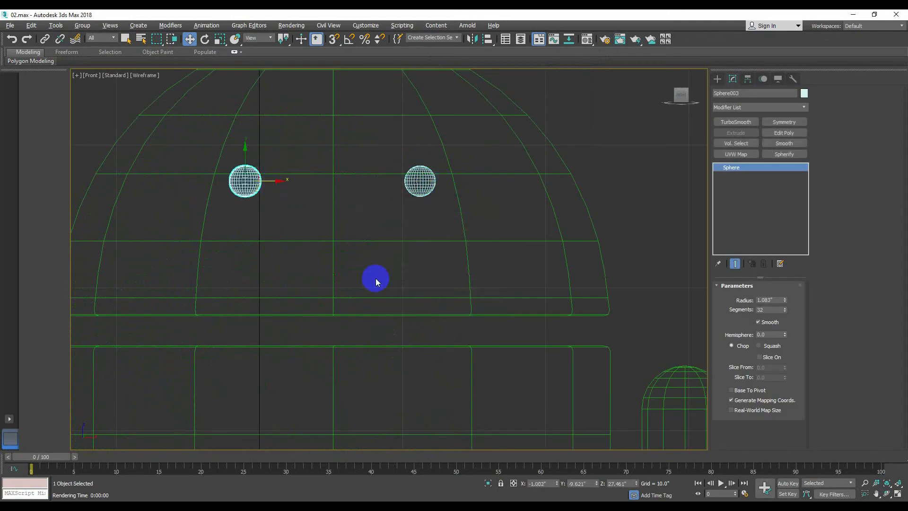
key(p)
key(shift+q)
click(490, 157)
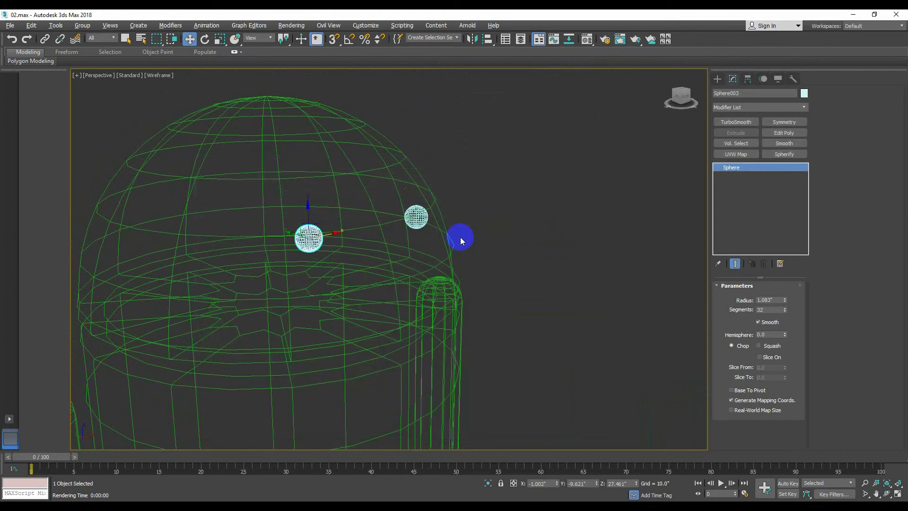
- Examine both eyes and the whole robot in a render and in the shaded perspective view
scroll(461, 237, down, 3)
alt+middle_drag(460, 241, 419, 246)
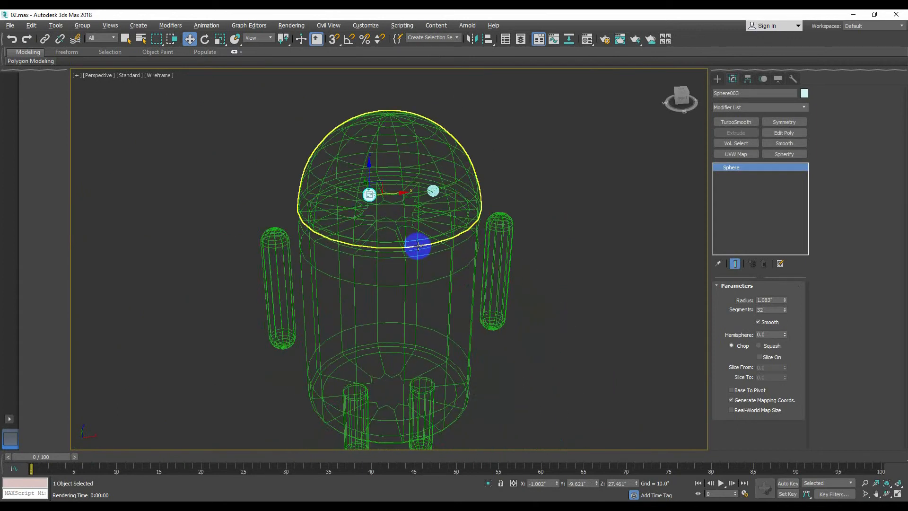
key(shift+q)
click(490, 158)
key(F3)
click(558, 305)
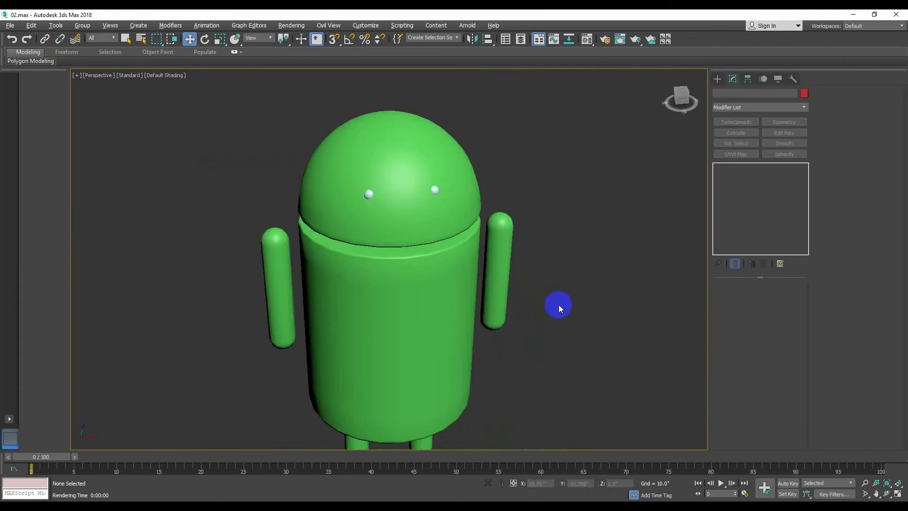
click(462, 259)
click(591, 381)
scroll(545, 353, down, 4)
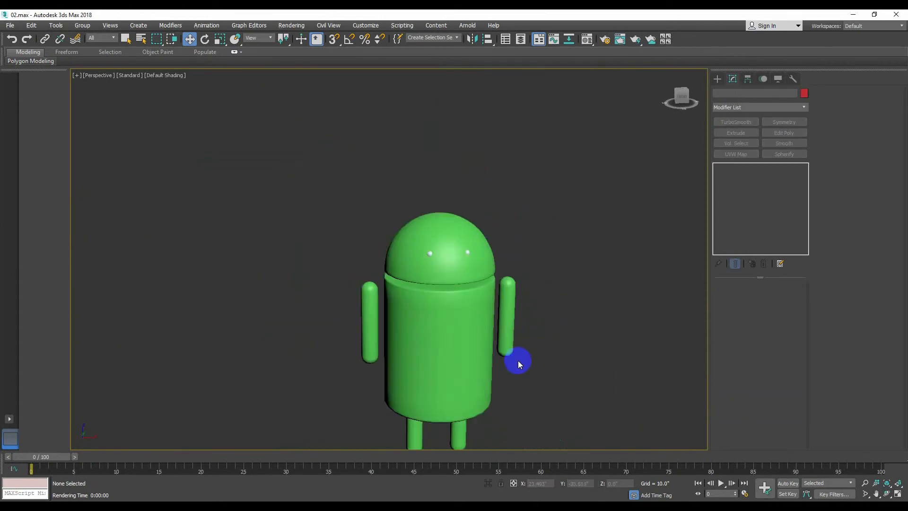
middle_drag(524, 373, 480, 331)
scroll(426, 228, up, 3)
middle_drag(428, 227, 439, 278)
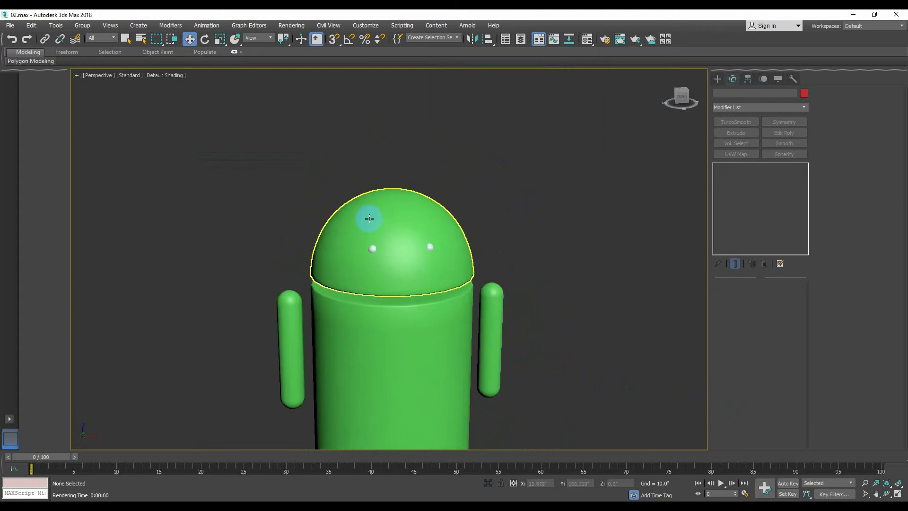
- Clone one arm capsule upward beside the head to about Z 52.7 inches and name the copy Horn -L001
click(285, 395)
shift+drag(287, 268, 269, 102)
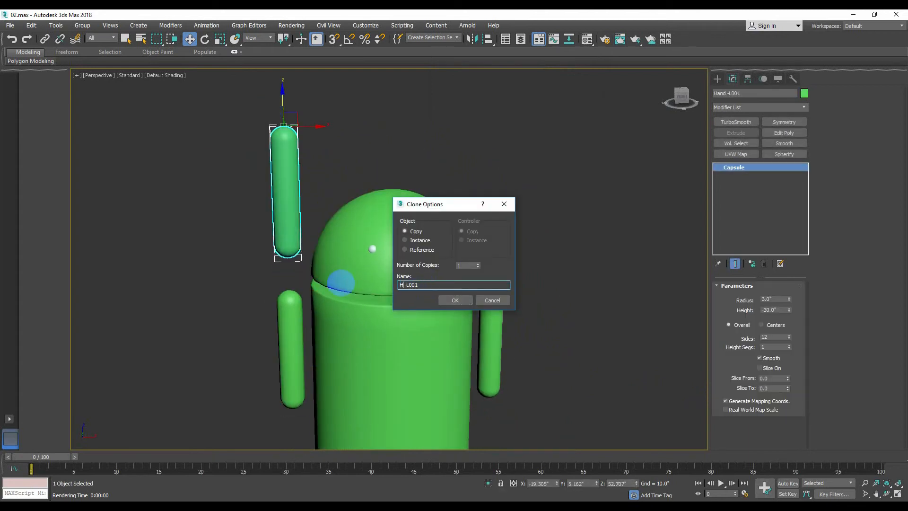
text(Horn)
key(Return)
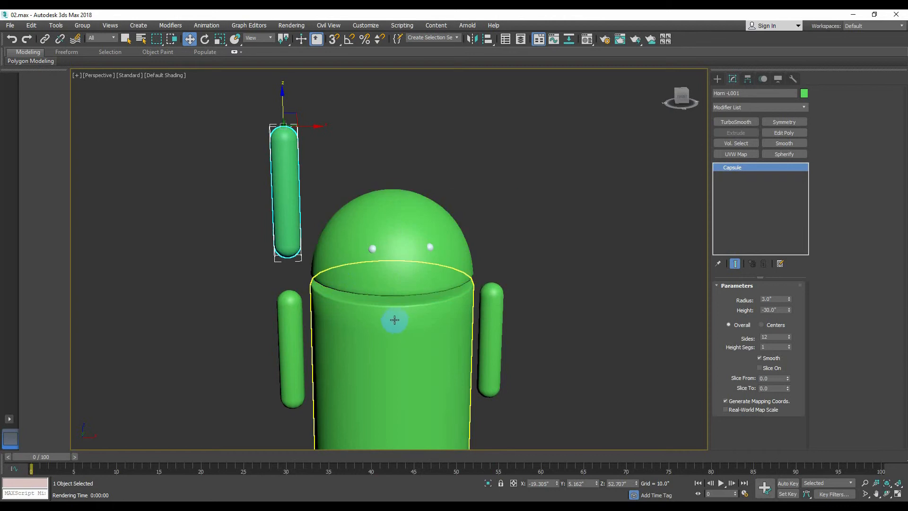
- Tilt the horn capsule diagonally outward in the front view and place its base on the head at about X -5.3, Z 33.5 inches
key(F3)
key(f)
key(e)
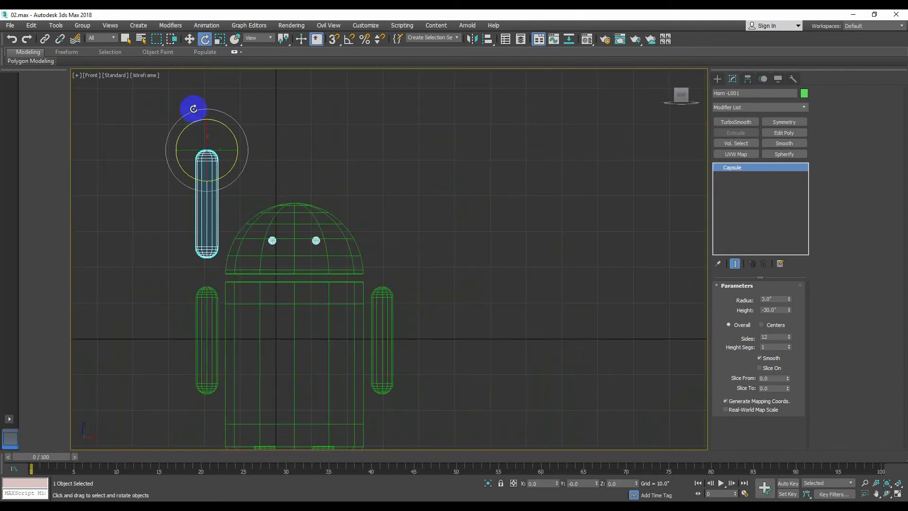
drag(193, 109, 300, 117)
middle_drag(261, 120, 304, 234)
drag(270, 229, 308, 322)
key(w)
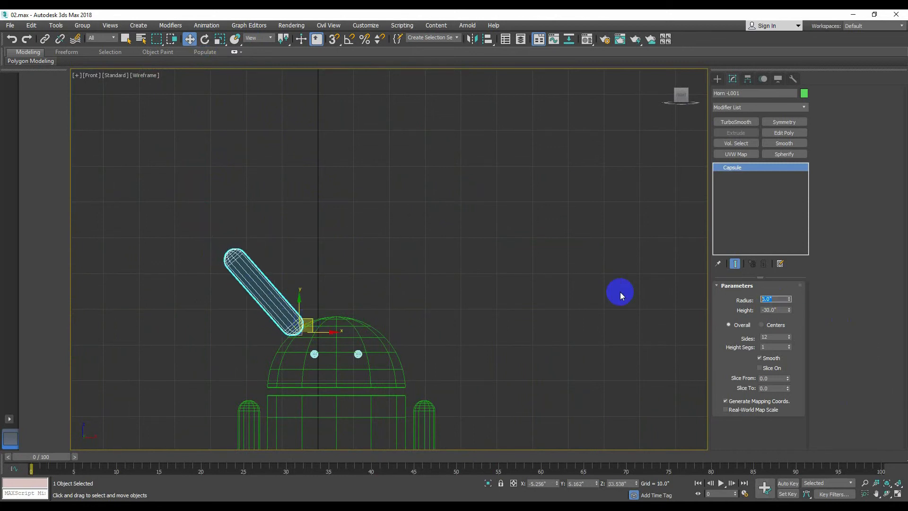
- Set the horn capsule's radius to 0.5 inches and show it in the shaded perspective view
text(.5)
key(Return)
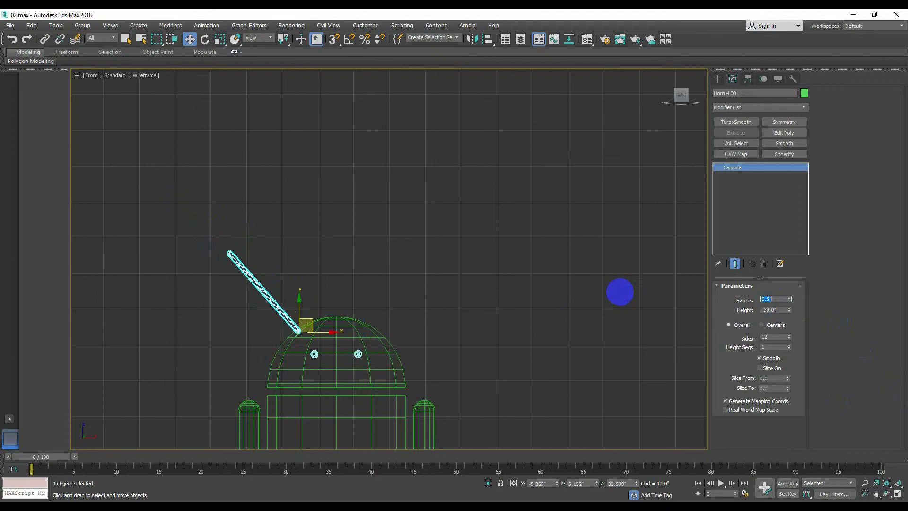
click(389, 270)
key(p)
key(F3)
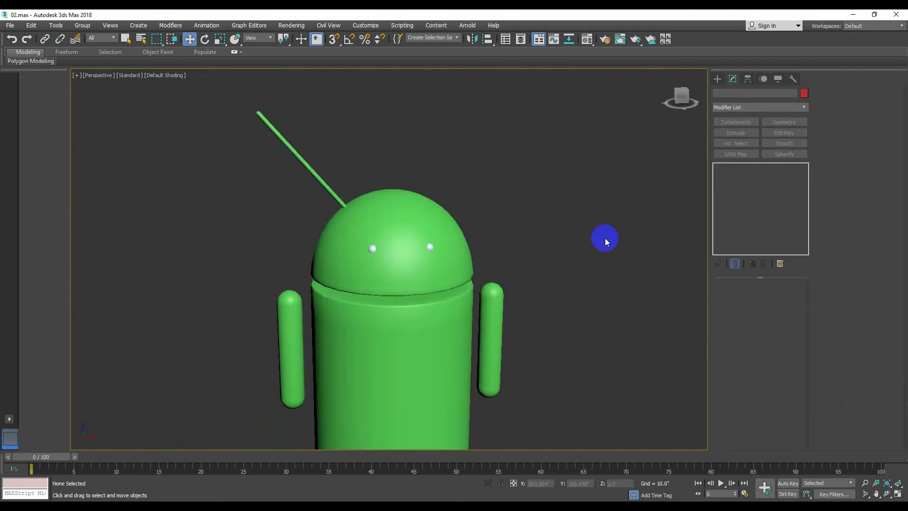
- Move the horn inward in the top view to about X -1.55 and Y 5.4 inches
key(t)
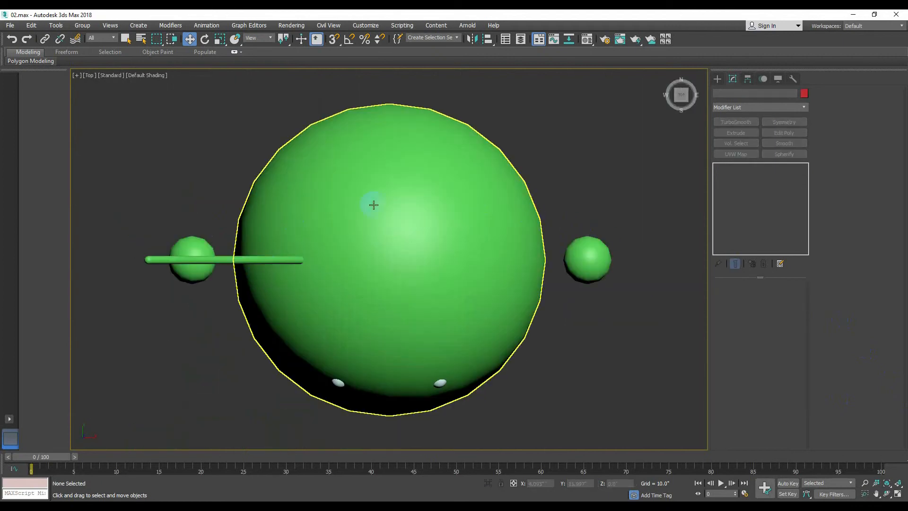
click(264, 262)
key(F3)
drag(306, 244, 363, 259)
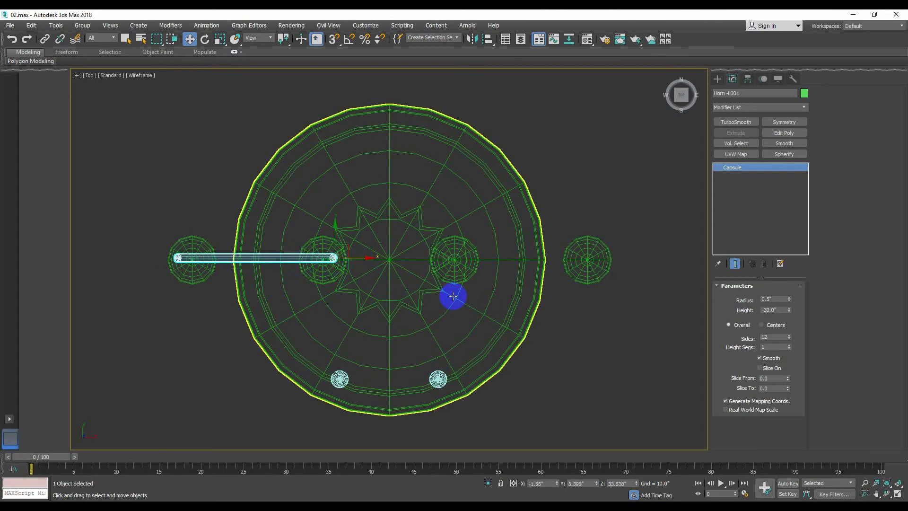
- Set the horn capsule's height to -25 inches and show the robot in the shaded perspective view
key(p)
scroll(395, 330, down, 3)
alt+middle_drag(398, 333, 386, 297)
middle_drag(386, 417, 397, 329)
scroll(385, 290, down, 3)
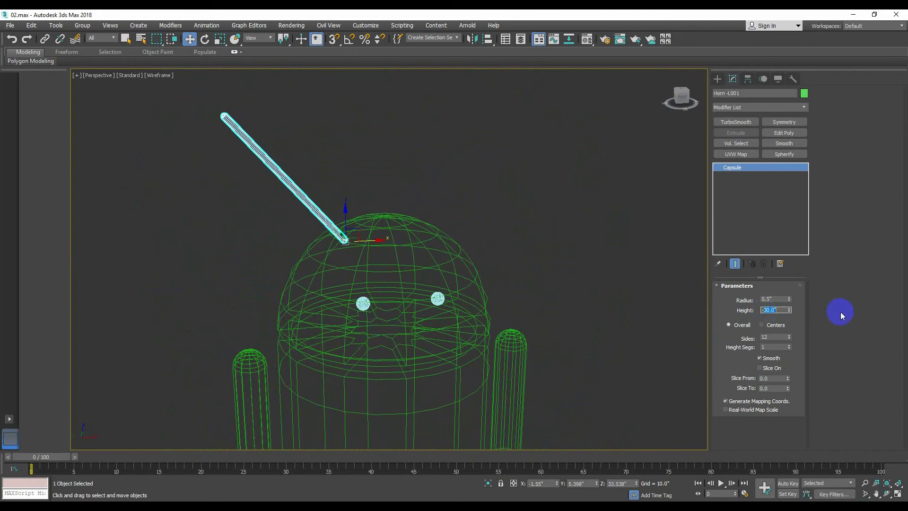
text(-25)
key(Return)
click(593, 257)
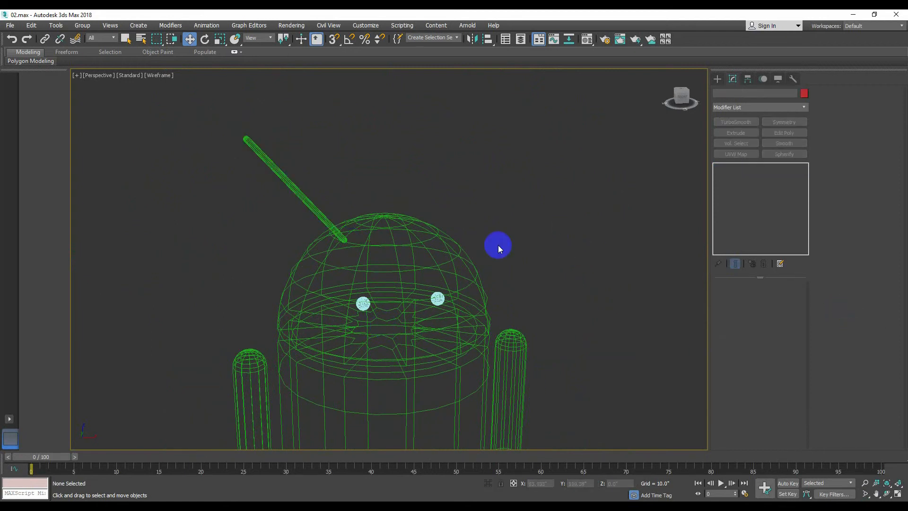
key(F3)
mouse_move(524, 246)
alt+middle_down()
mouse_move(403, 248)
mouse_move(520, 249)
alt+middle_up()
scroll(492, 279, down, 3)
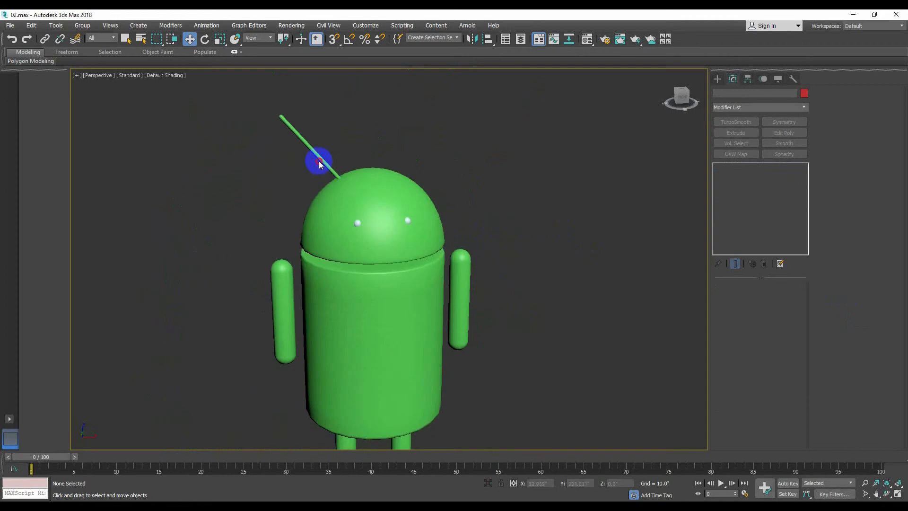
click(315, 161)
click(471, 42)
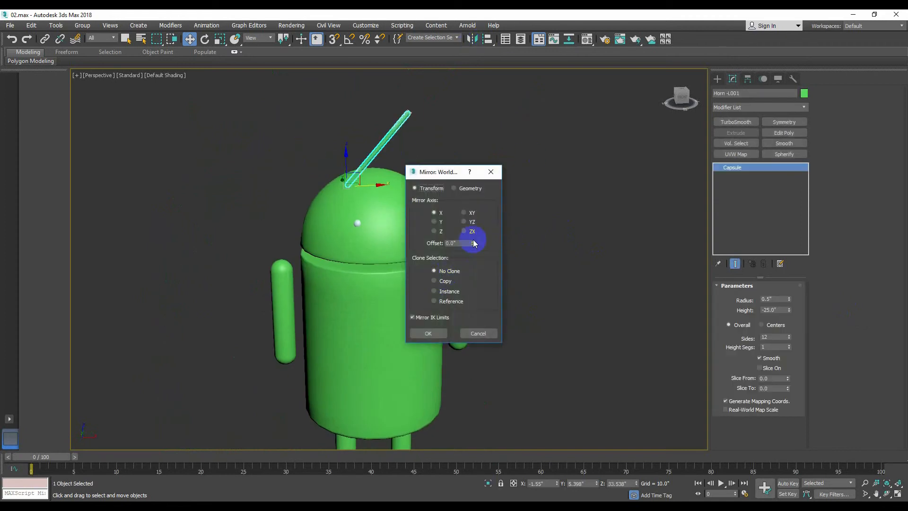
drag(450, 178, 586, 146)
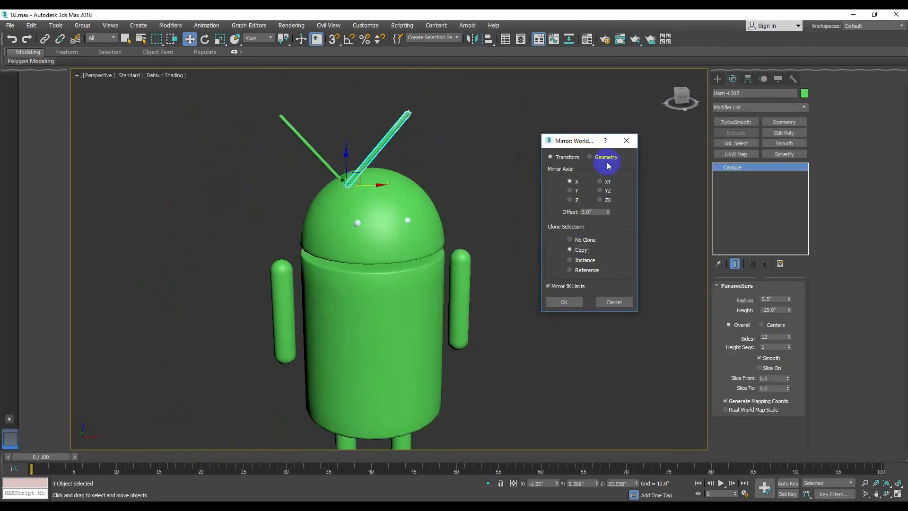
click(614, 302)
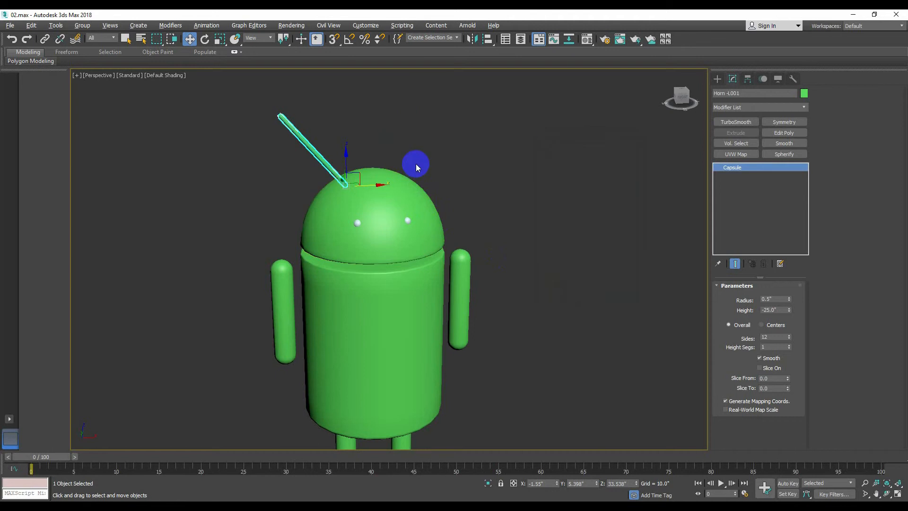
key(alt+f)
key(Escape)
- Mirror the horn as a copy across the X axis in the front view, offset to the opposite side of the head
key(f)
middle_drag(386, 282, 475, 169)
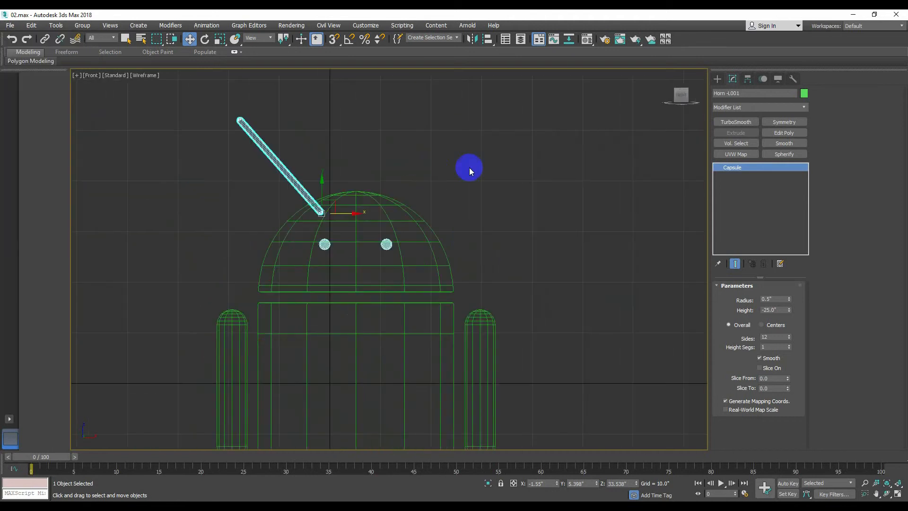
click(471, 40)
click(437, 282)
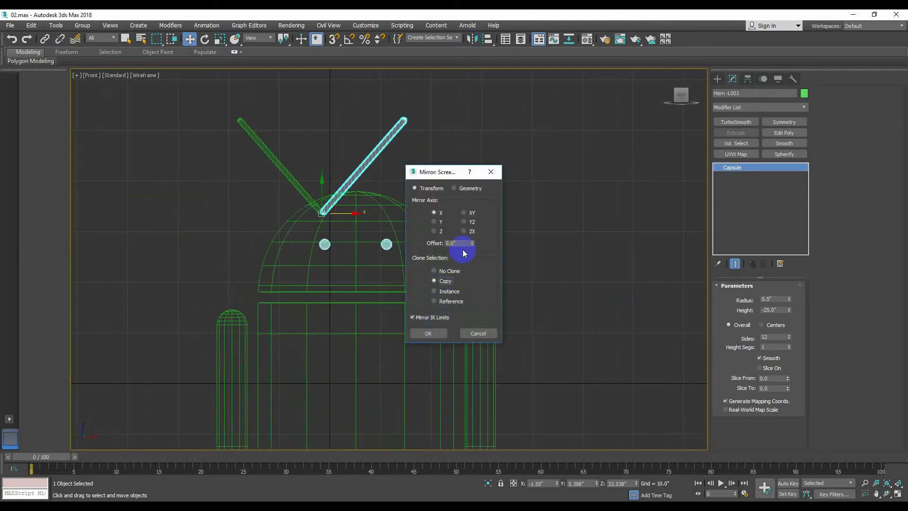
drag(464, 253, 492, 487)
drag(445, 172, 586, 127)
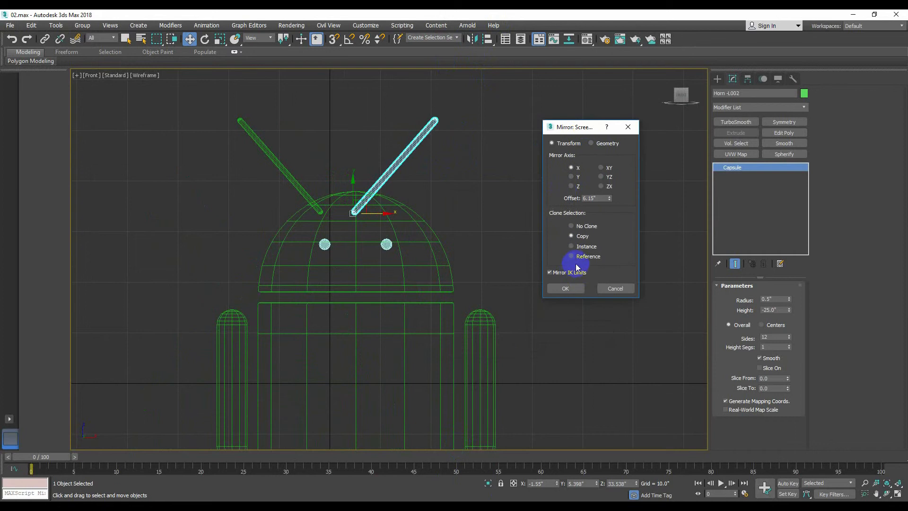
mouse_move(611, 200)
mouse_down()
mouse_move(585, 115)
mouse_move(588, 142)
mouse_up()
click(566, 288)
- Confirm the mirrored copy of the horn and rename it as Horn -R
key(p)
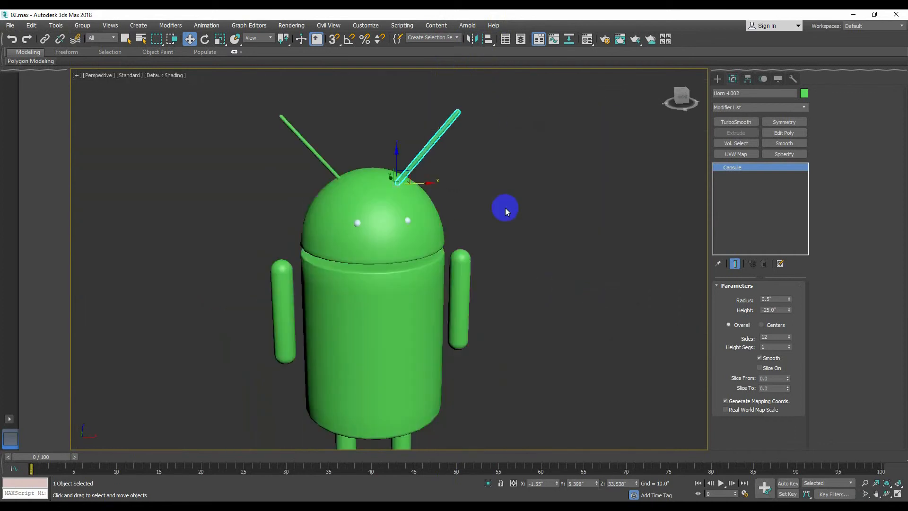
mouse_move(505, 208)
alt+middle_down()
mouse_move(518, 226)
mouse_move(491, 217)
alt+middle_up()
click(500, 220)
scroll(312, 136, up, 5)
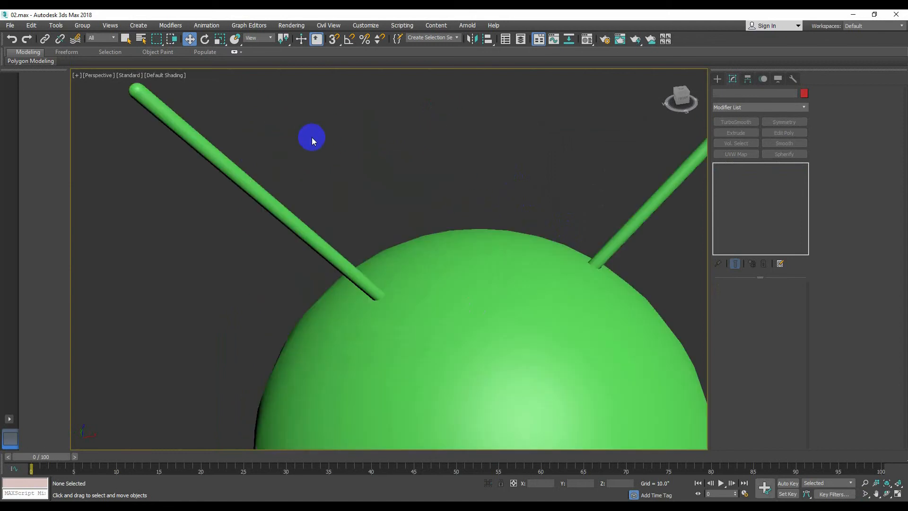
click(314, 252)
click(630, 233)
middle_drag(681, 247, 432, 292)
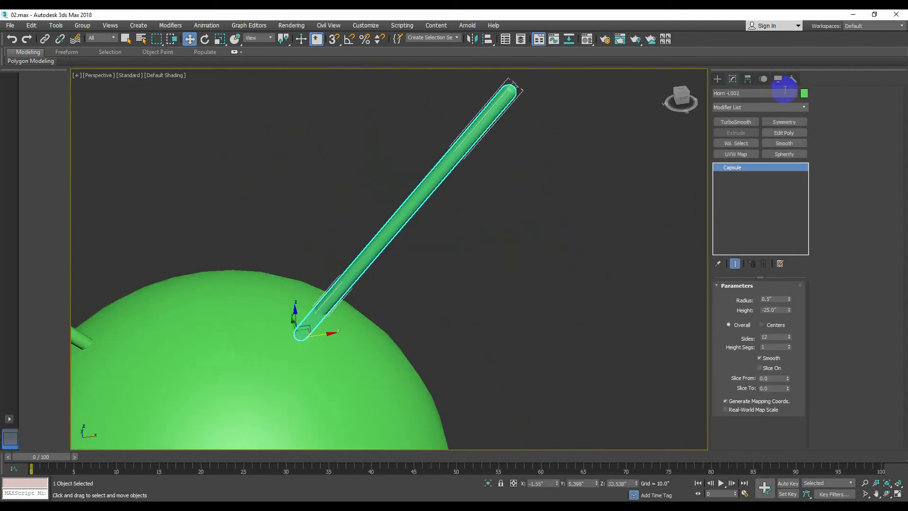
drag(726, 93, 860, 105)
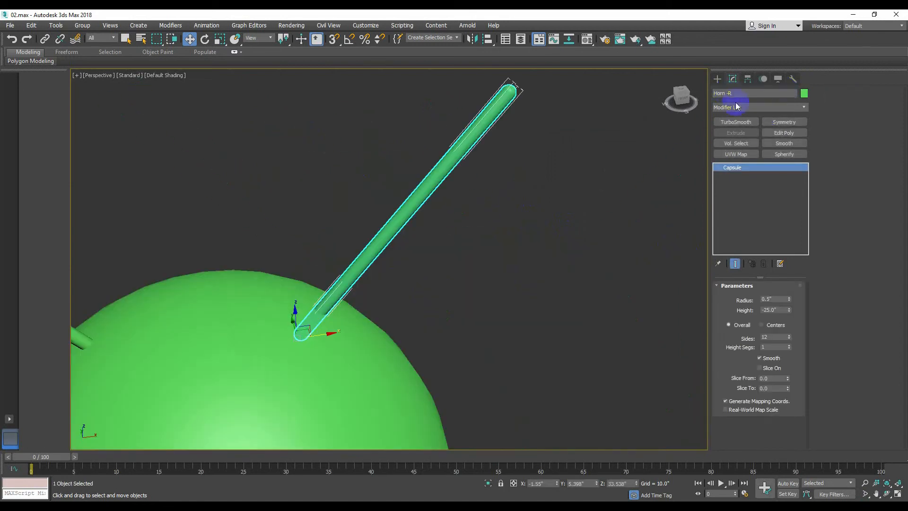
click(454, 302)
- Link both horns to the head as their parent
scroll(454, 302, down, 4)
middle_drag(454, 302, 515, 199)
click(478, 171)
click(327, 202)
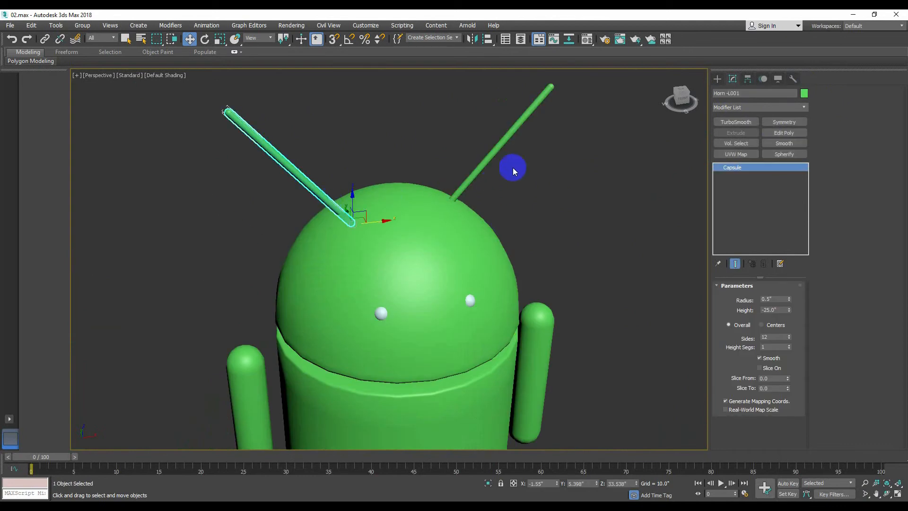
ctrl+click(488, 159)
click(46, 39)
drag(302, 180, 413, 276)
- Link the two eye spheres to the head as their parent
click(380, 315)
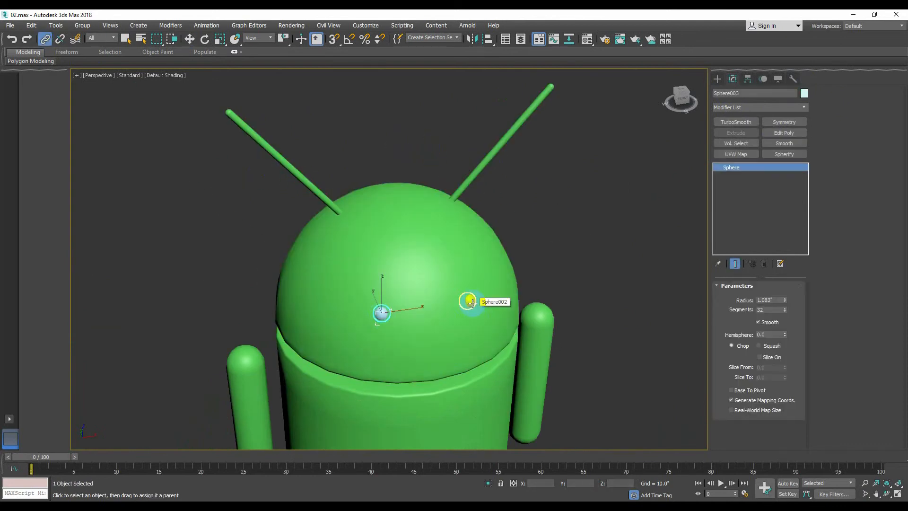
ctrl+click(472, 302)
drag(470, 304, 419, 277)
- Link the head to the body as its parent
middle_drag(565, 393, 536, 304)
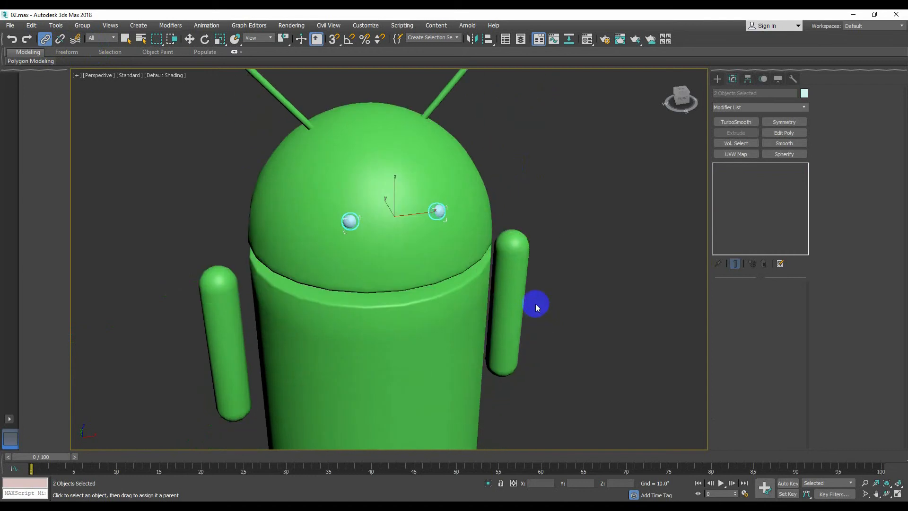
scroll(509, 338, down, 2)
alt+middle_drag(489, 346, 481, 284)
click(397, 182)
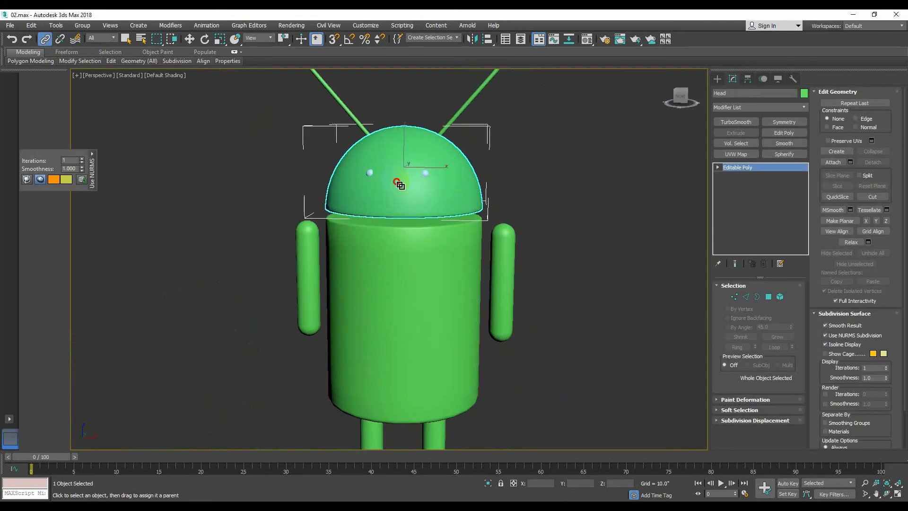
drag(397, 182, 405, 282)
- Link both arms and both legs to the body as their parent
drag(312, 259, 385, 257)
drag(510, 258, 424, 257)
middle_drag(513, 384, 497, 291)
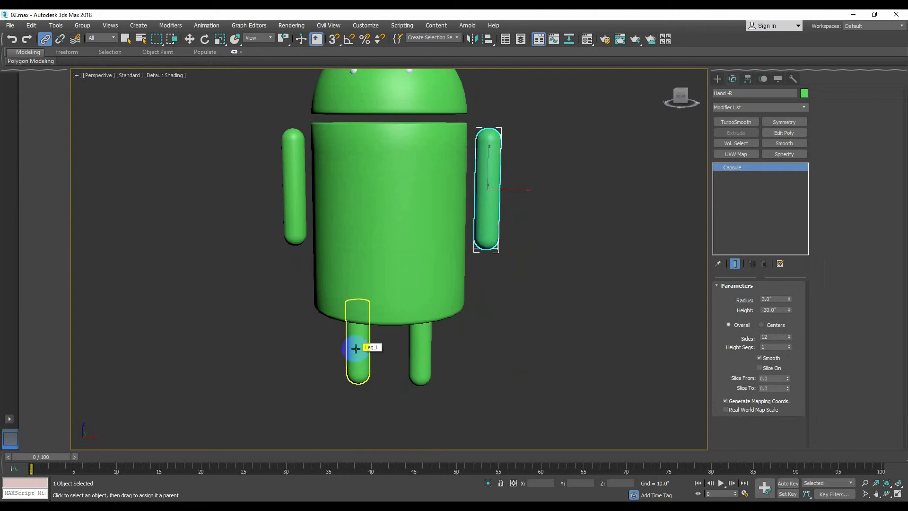
drag(355, 348, 374, 267)
drag(416, 357, 388, 270)
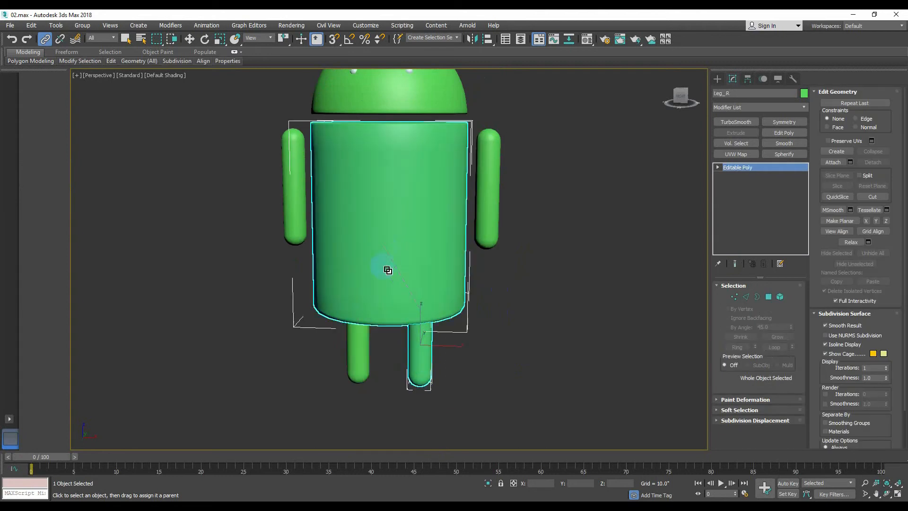
- Test the links by moving the body along Y to about 23 inches, and review the hierarchy in the Schematic View
alt+middle_drag(461, 371, 504, 257)
scroll(468, 311, down, 4)
key(w)
click(464, 310)
scroll(514, 323, up, 3)
drag(305, 203, 328, 221)
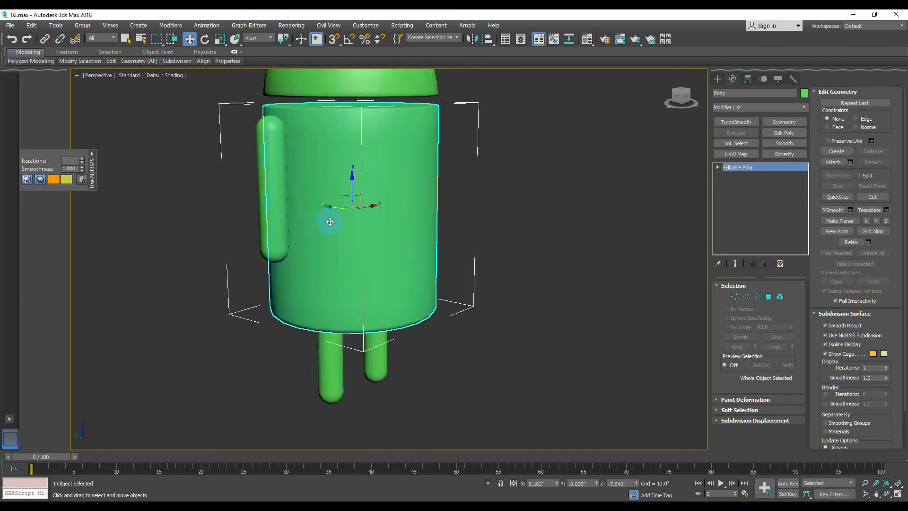
scroll(401, 274, down, 3)
middle_drag(427, 274, 430, 365)
drag(327, 321, 279, 295)
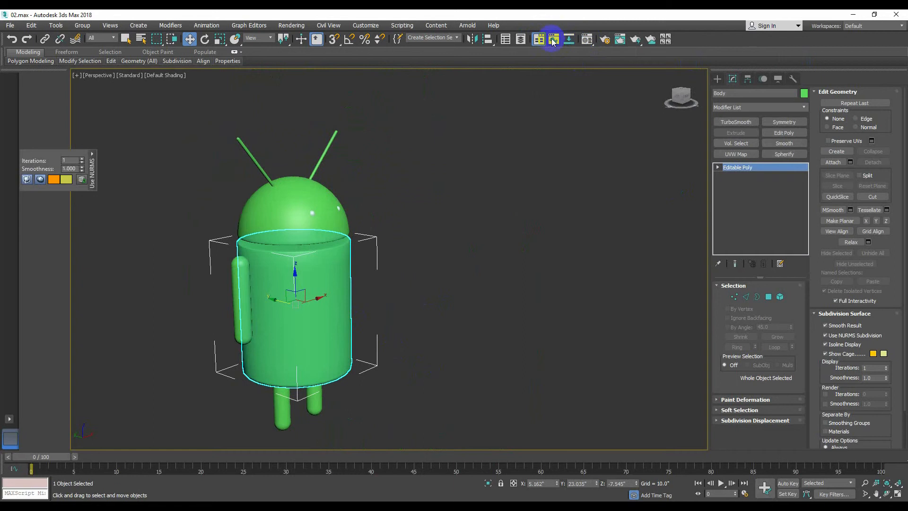
click(569, 39)
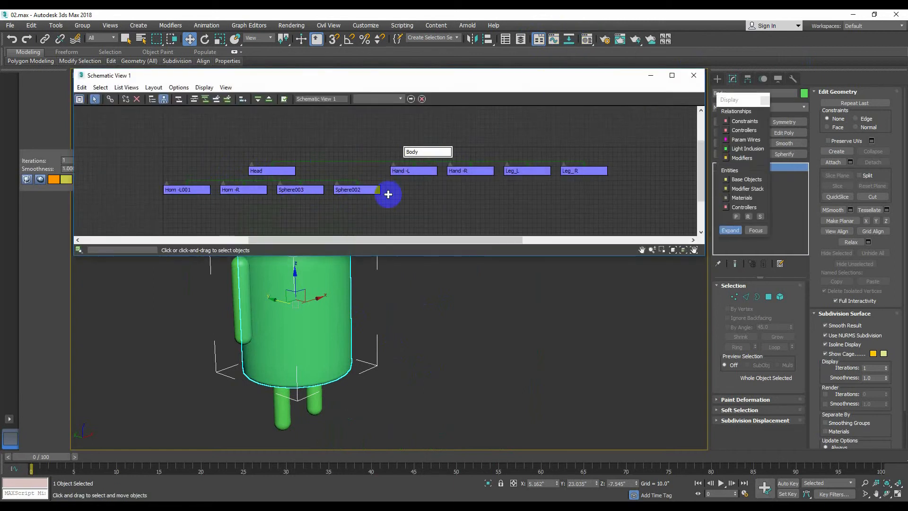
click(694, 75)
- Rename both eye spheres together with the base name Eye
click(310, 213)
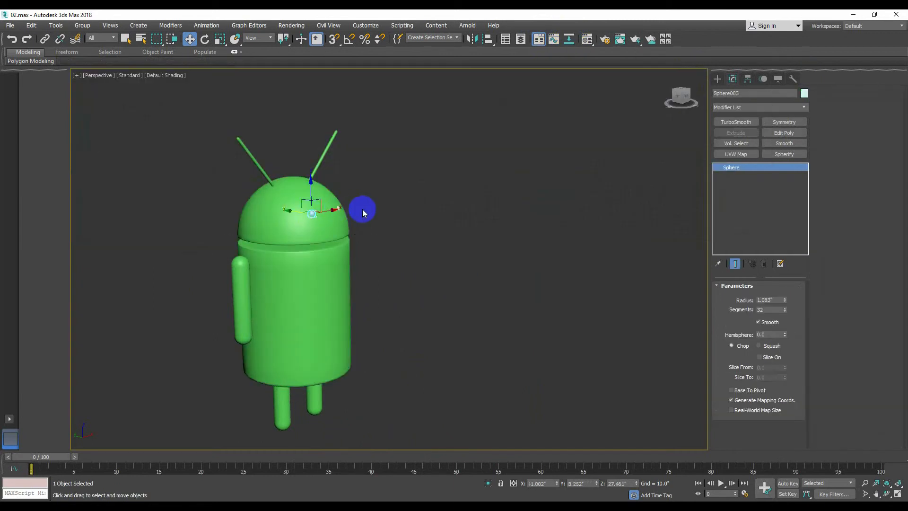
key(z)
ctrl+click(279, 203)
click(54, 27)
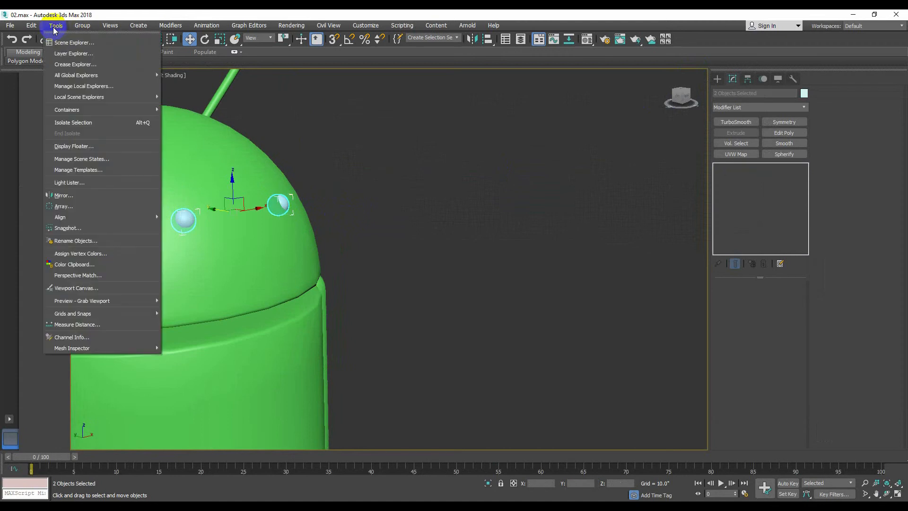
click(71, 173)
click(479, 213)
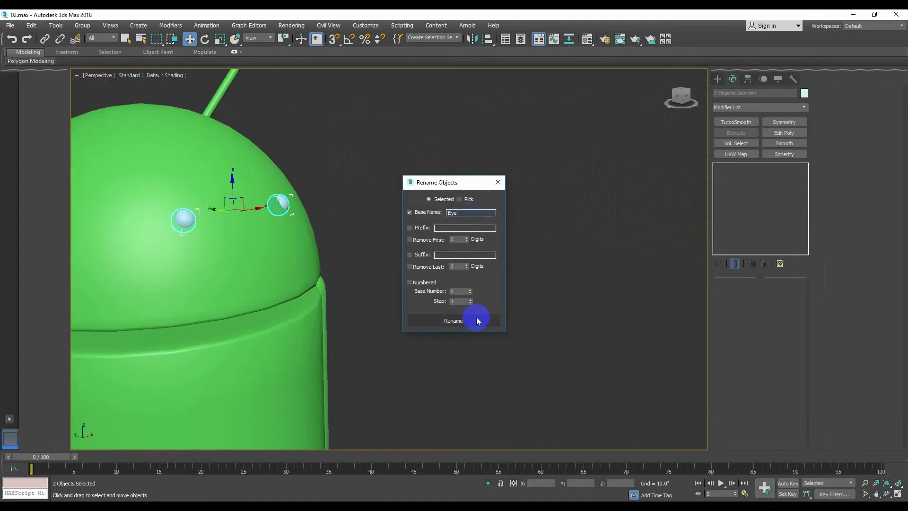
click(462, 321)
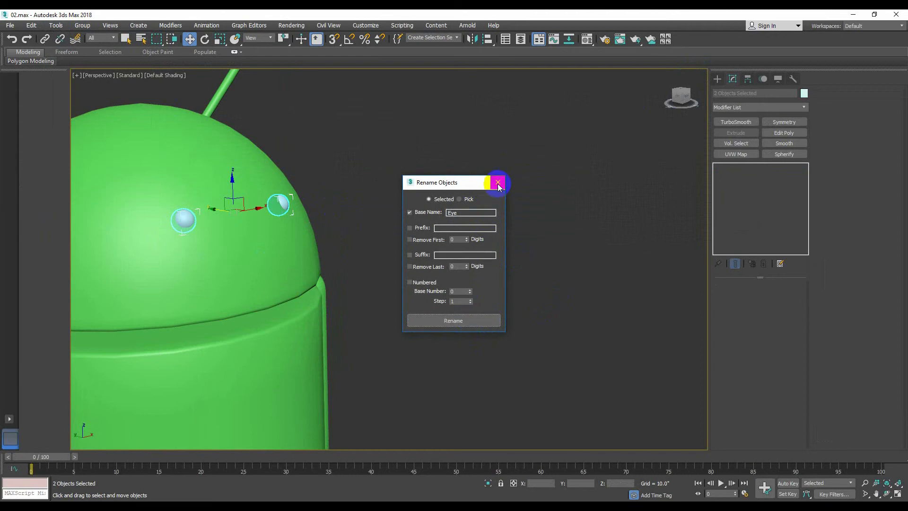
click(498, 183)
click(279, 203)
click(183, 219)
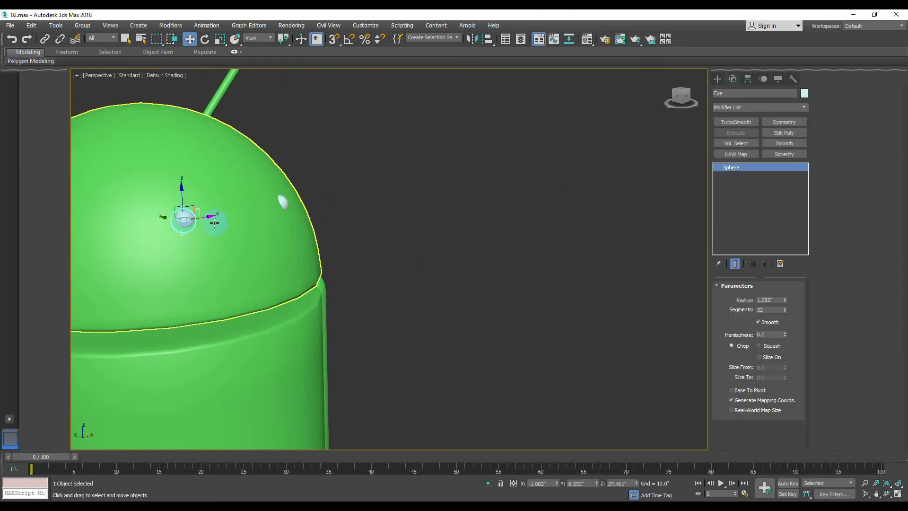
click(283, 203)
- Check the renamed eyes in the Schematic View hierarchy
click(431, 248)
scroll(432, 248, down, 3)
middle_drag(433, 263, 507, 188)
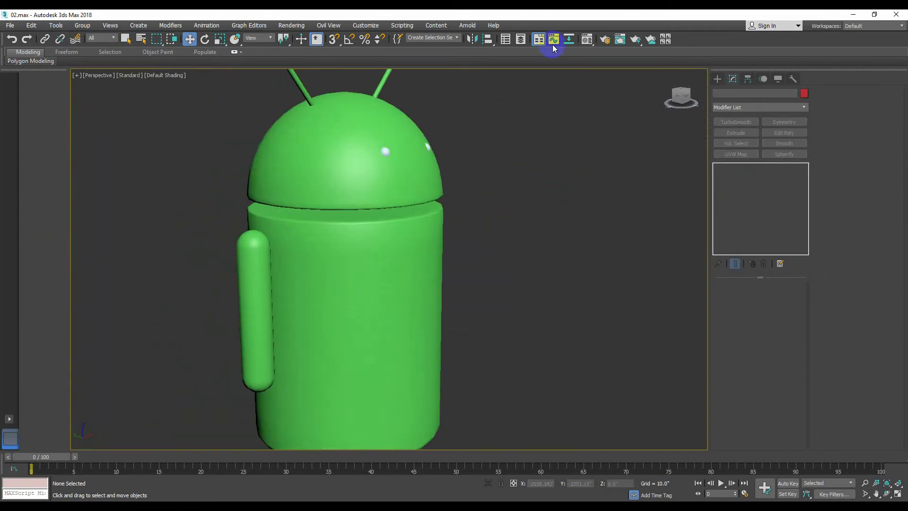
click(570, 40)
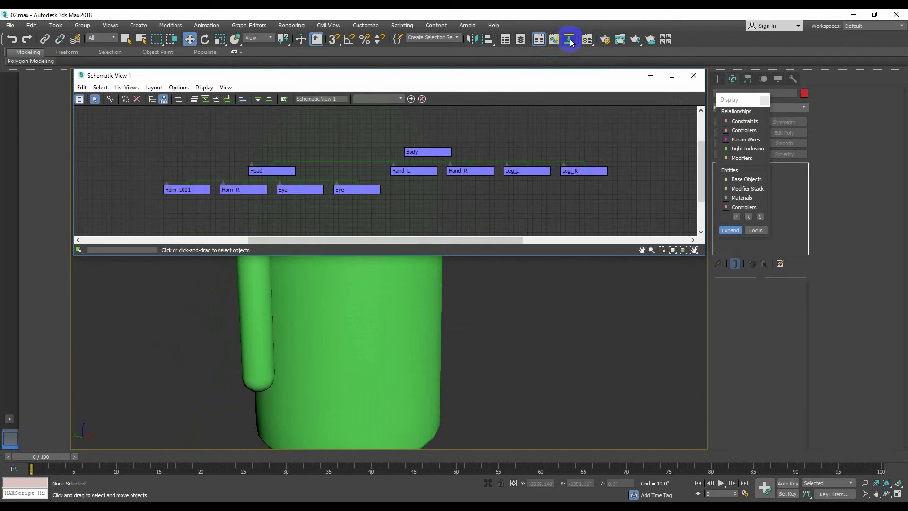
click(704, 70)
- Save the scene under the new file name 03
scroll(484, 265, down, 3)
middle_drag(484, 268, 257, 222)
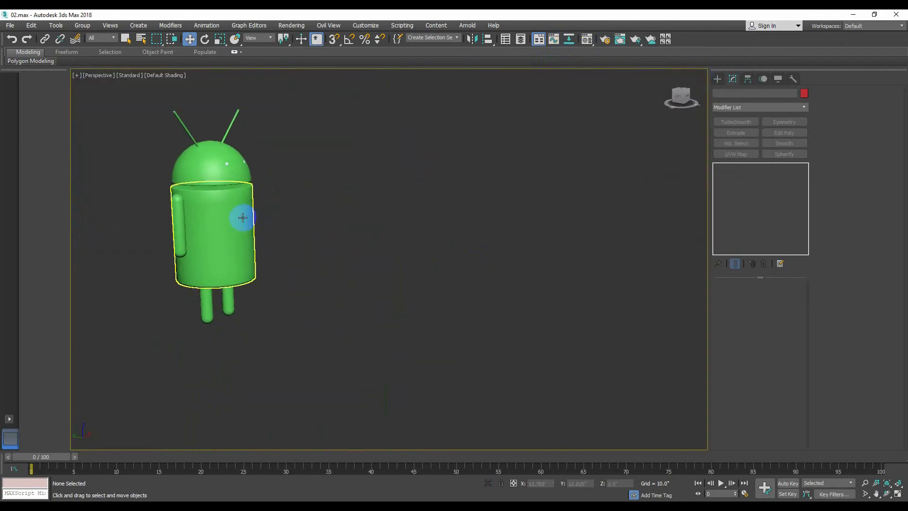
click(10, 25)
click(60, 109)
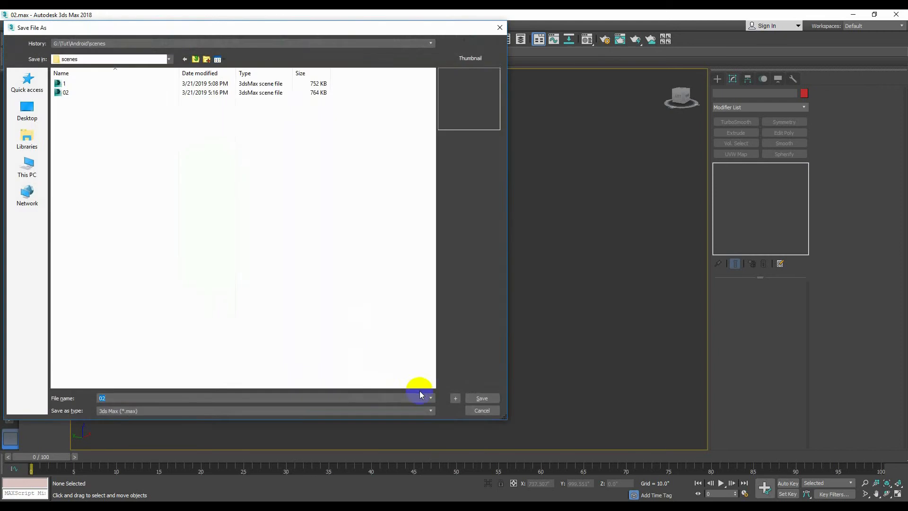
click(420, 391)
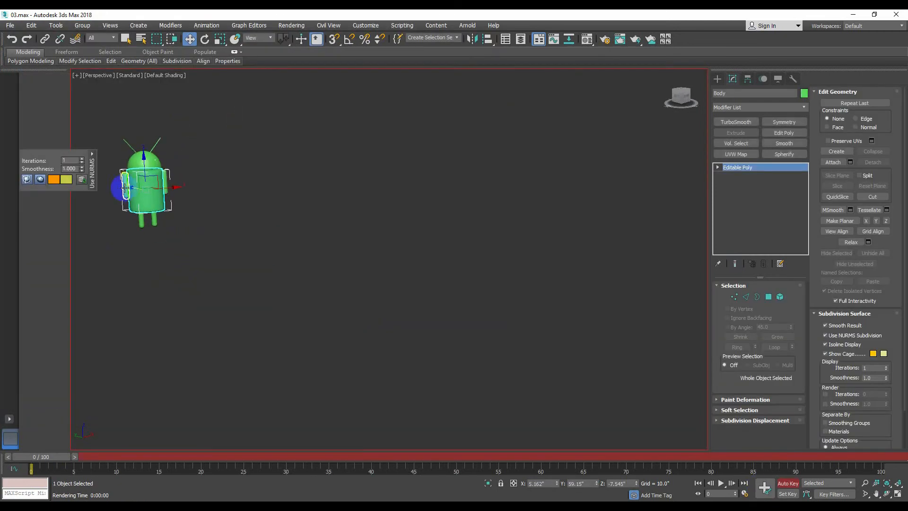
- With Auto Key recording, move the body along Y to about -489 inches at frame 100, and return to frame 0
drag(52, 457, 868, 457)
drag(353, 289, 514, 370)
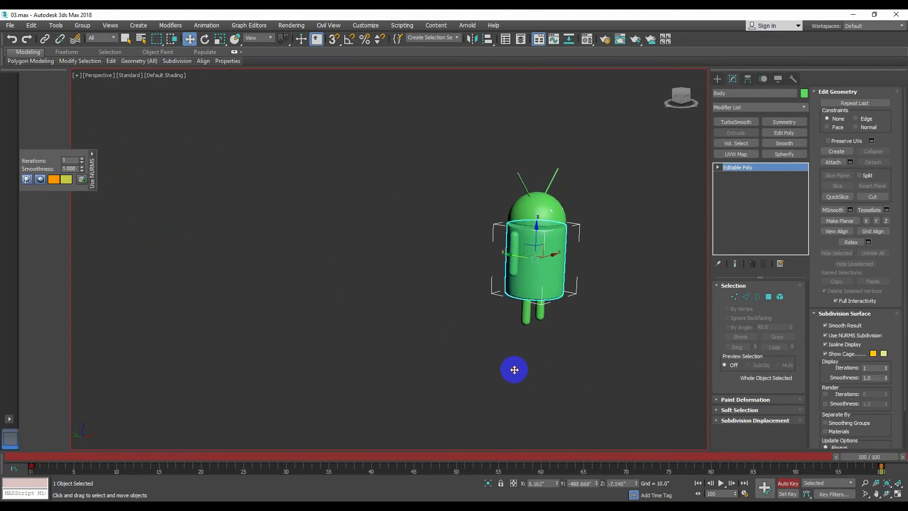
drag(868, 457, 28, 457)
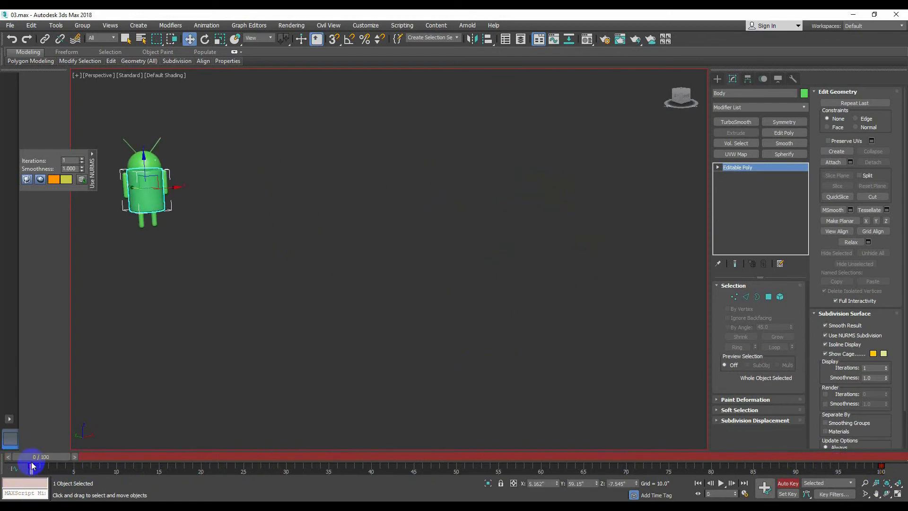
- Go to frame 25 and swing the arm Hand -L around its X axis in the front view
drag(30, 466, 251, 462)
key(w)
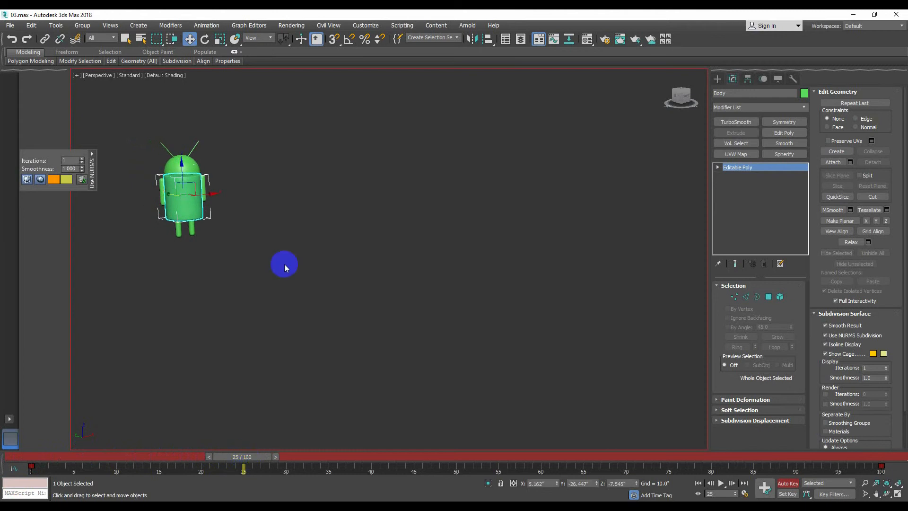
key(f)
click(282, 354)
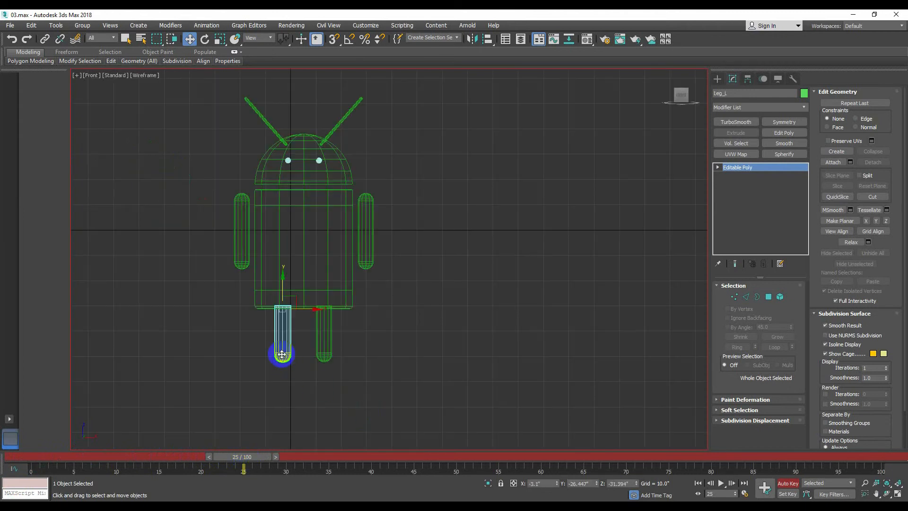
click(244, 233)
click(204, 40)
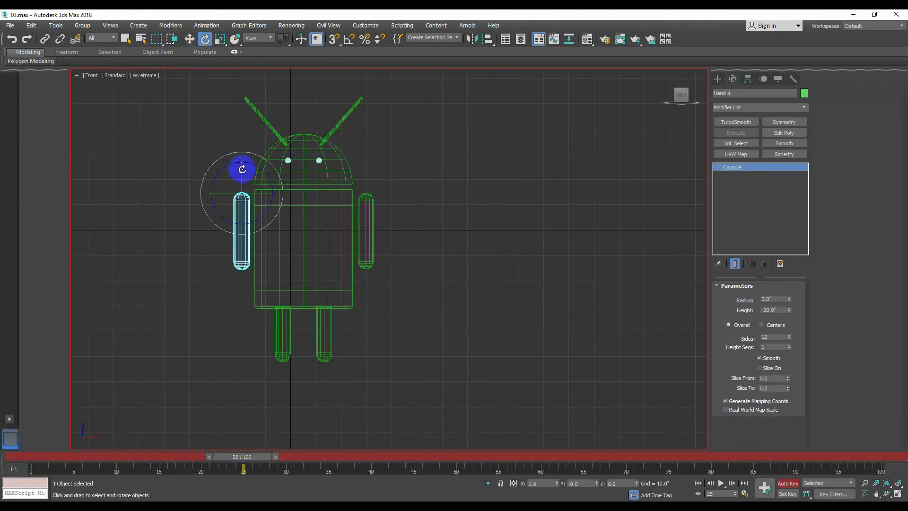
drag(242, 169, 240, 237)
- Rotate Leg_L about 65 degrees around X and Leg_R the opposite way around X at frame 25
click(280, 346)
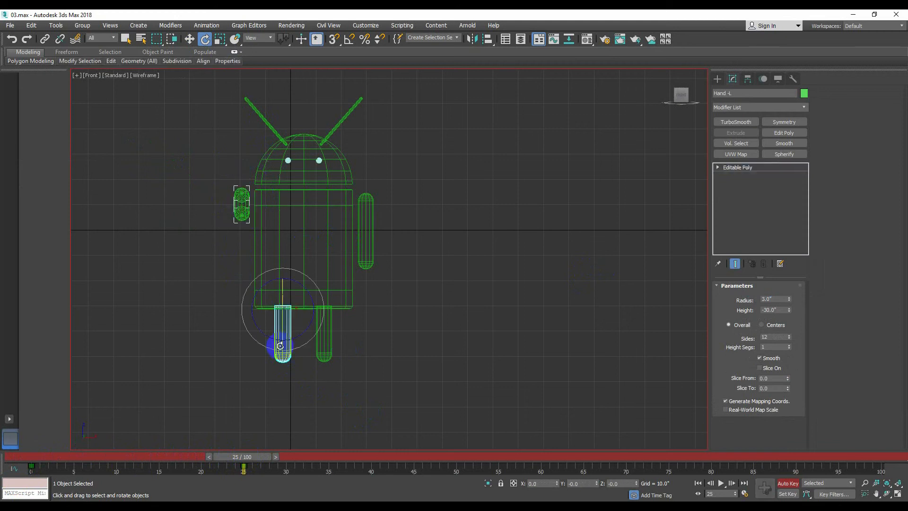
drag(283, 300, 294, 371)
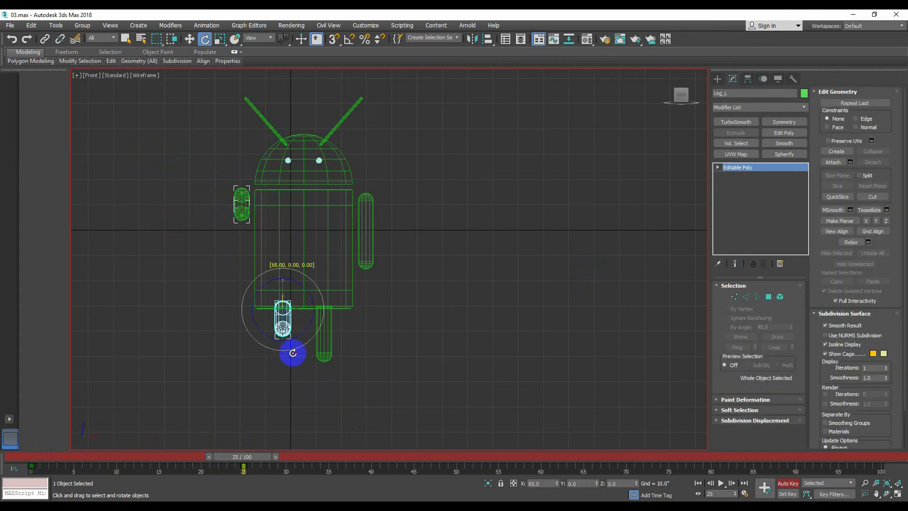
click(328, 319)
drag(325, 329, 321, 272)
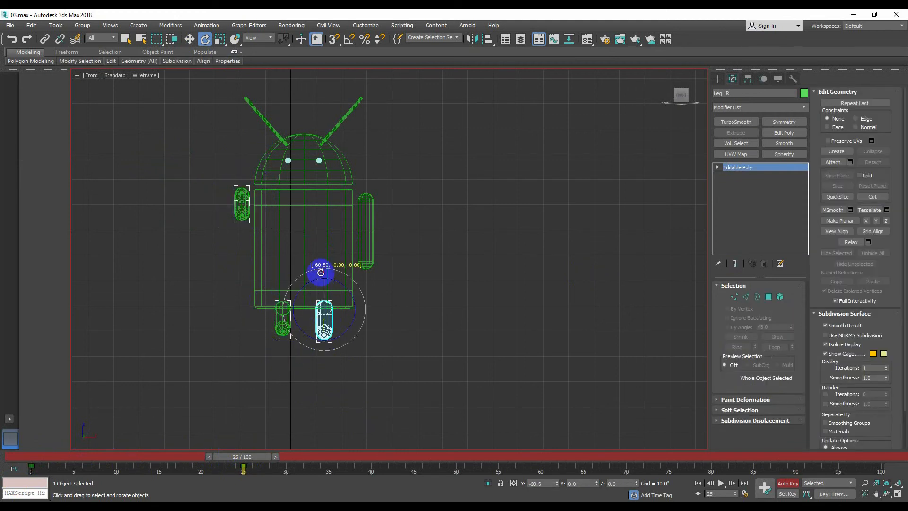
- Rotate the arm Hand -R about 54 degrees around X at frame 25, and show the pose in the perspective view
click(368, 243)
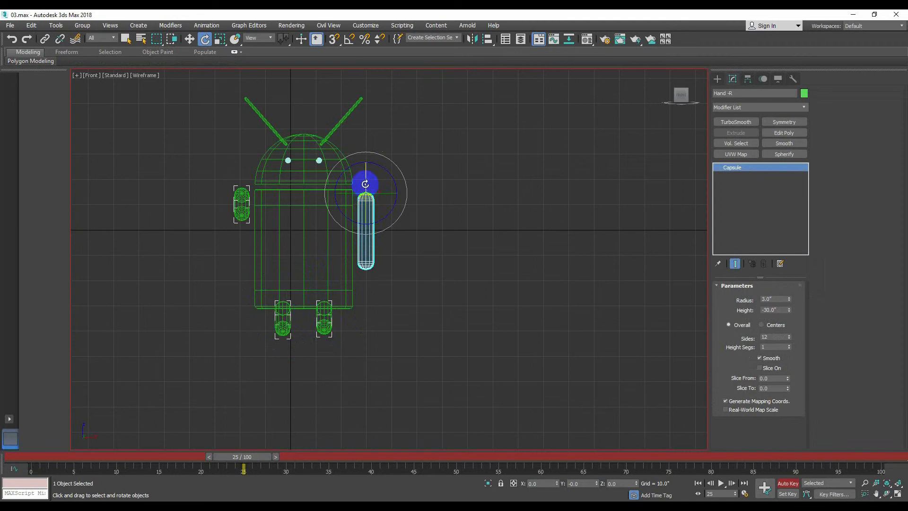
drag(365, 184, 365, 234)
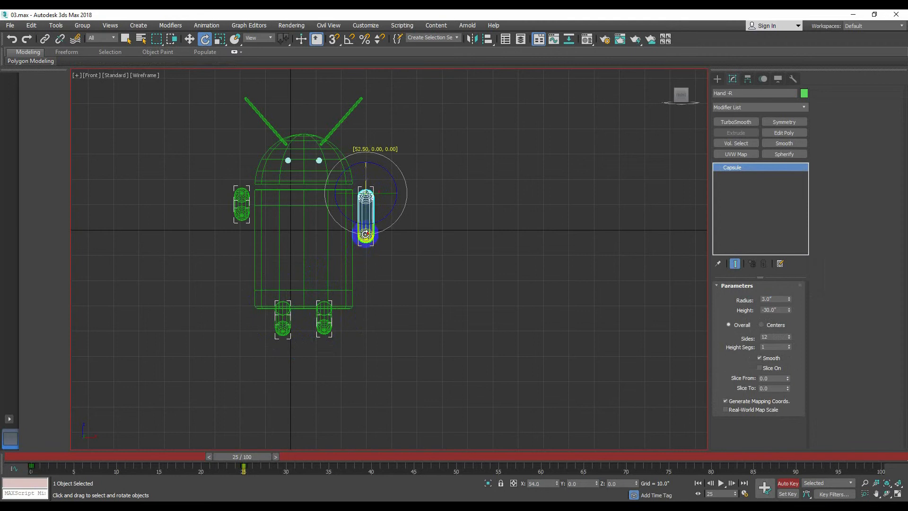
click(412, 343)
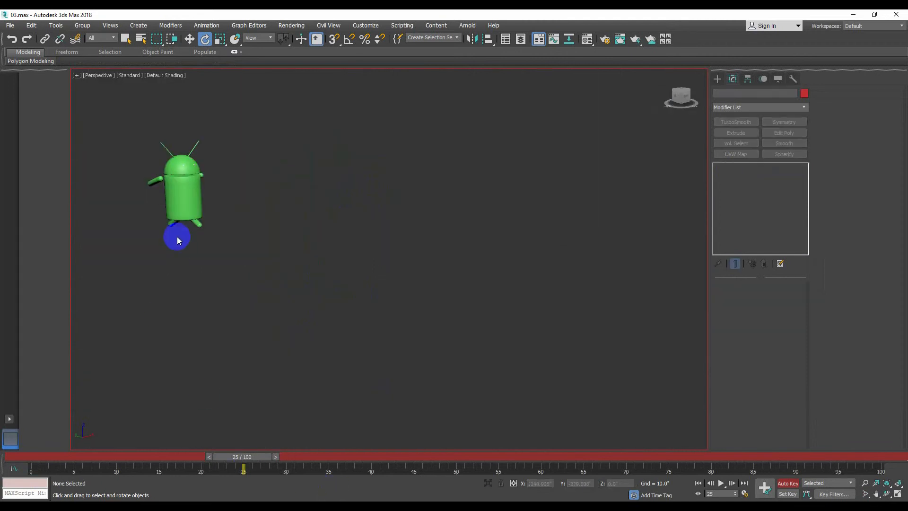
scroll(177, 236, up, 3)
middle_drag(188, 254, 222, 334)
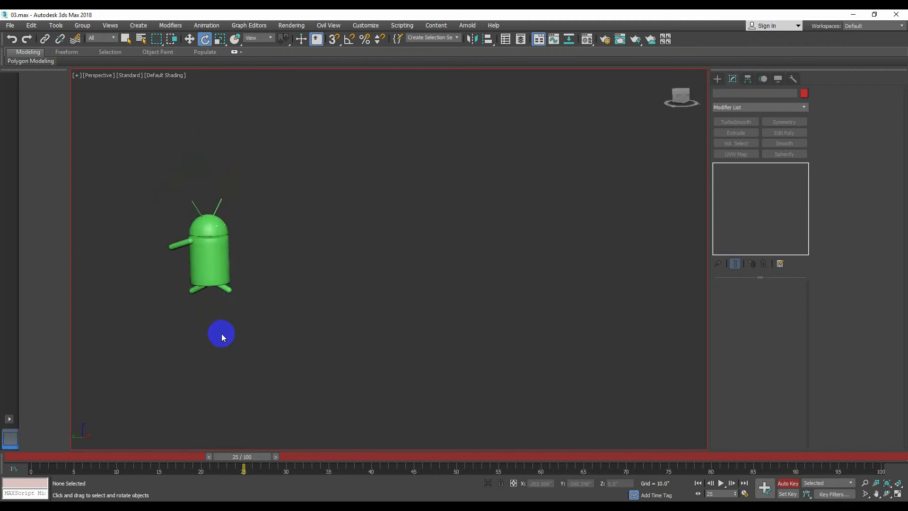
- Swing the arm Hand -L around X to the opposite side of the body at frame 25
mouse_move(242, 457)
mouse_down()
mouse_move(34, 463)
mouse_move(290, 465)
mouse_move(94, 463)
mouse_move(253, 464)
mouse_up()
key(e)
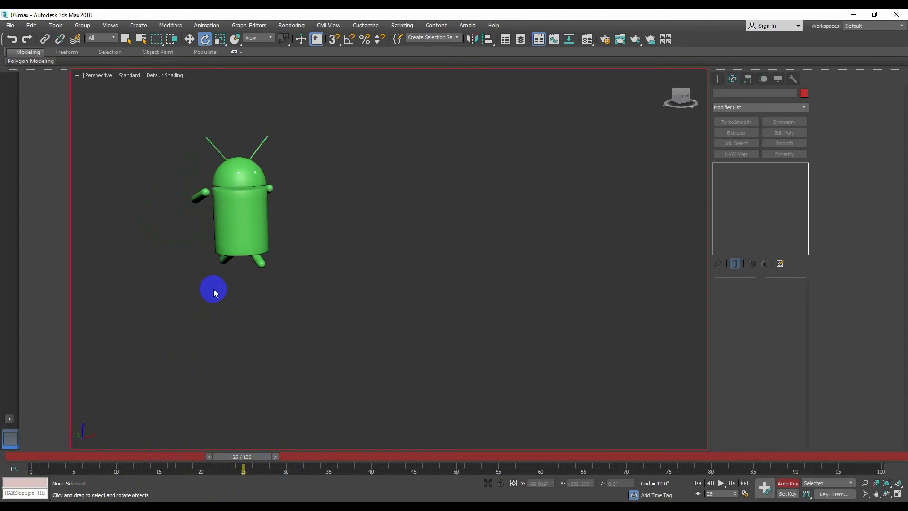
scroll(214, 291, up, 4)
click(208, 149)
click(233, 240)
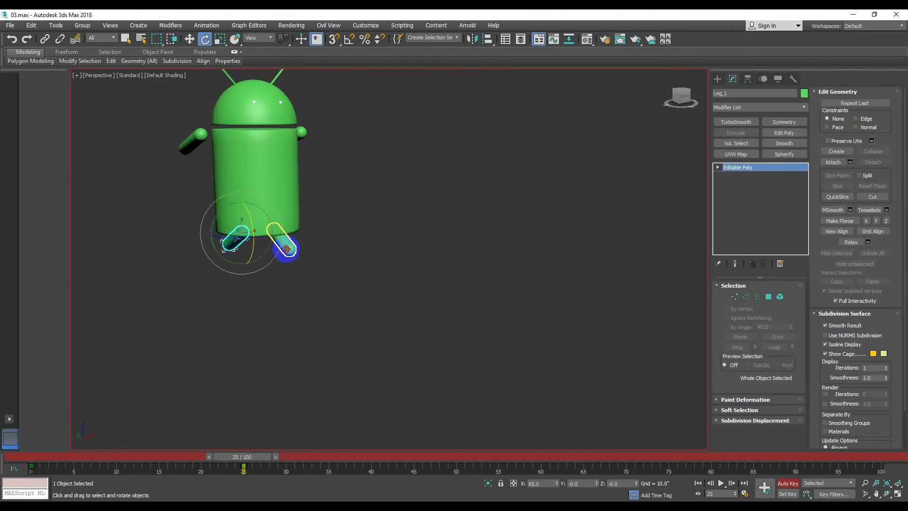
click(286, 249)
click(222, 245)
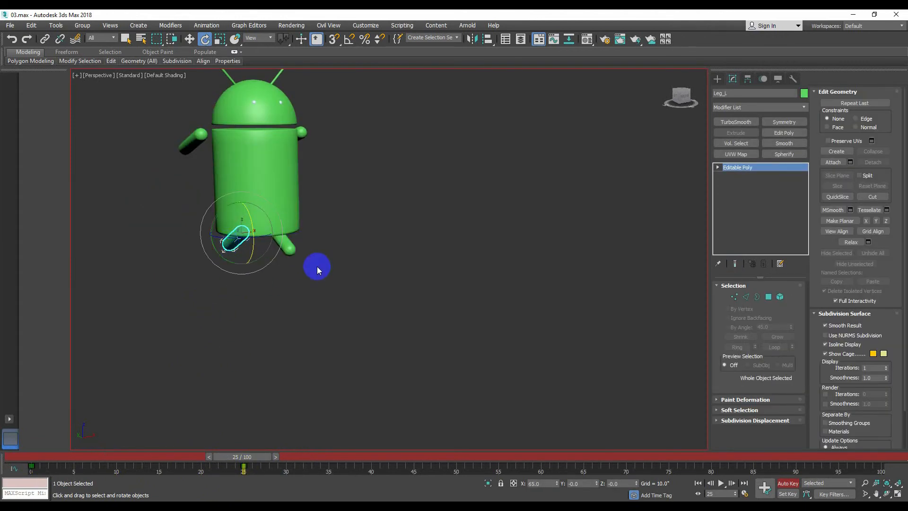
click(194, 141)
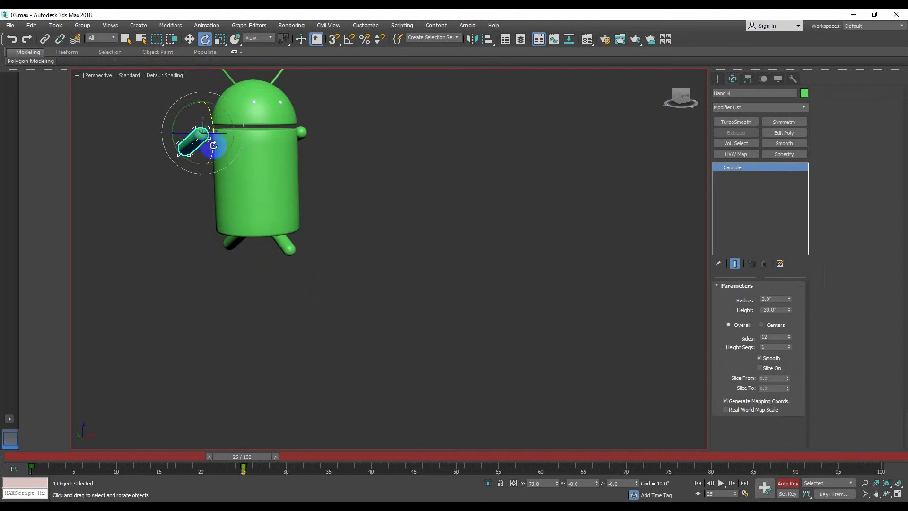
drag(214, 150, 153, 414)
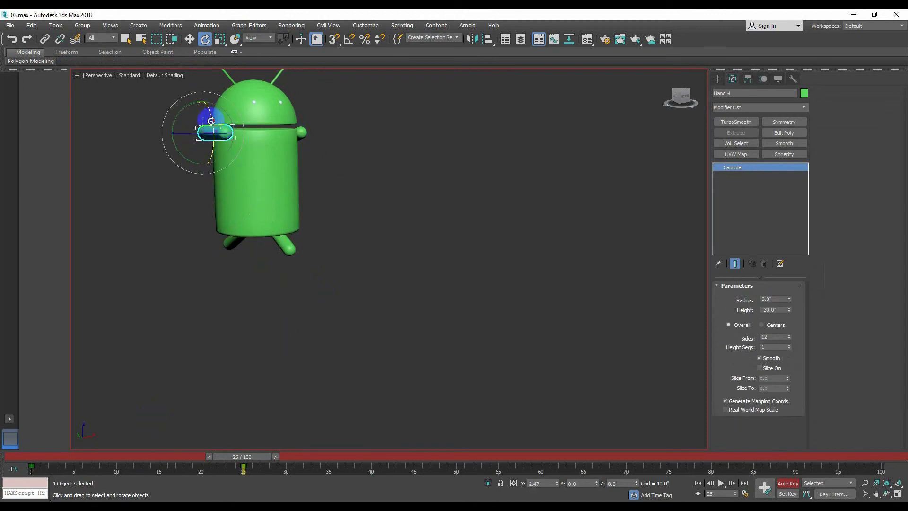
drag(211, 121, 251, 257)
- Rotate Leg_L to about 58.5 degrees around X at frame 25 and inspect the leg tops beneath the body
click(237, 244)
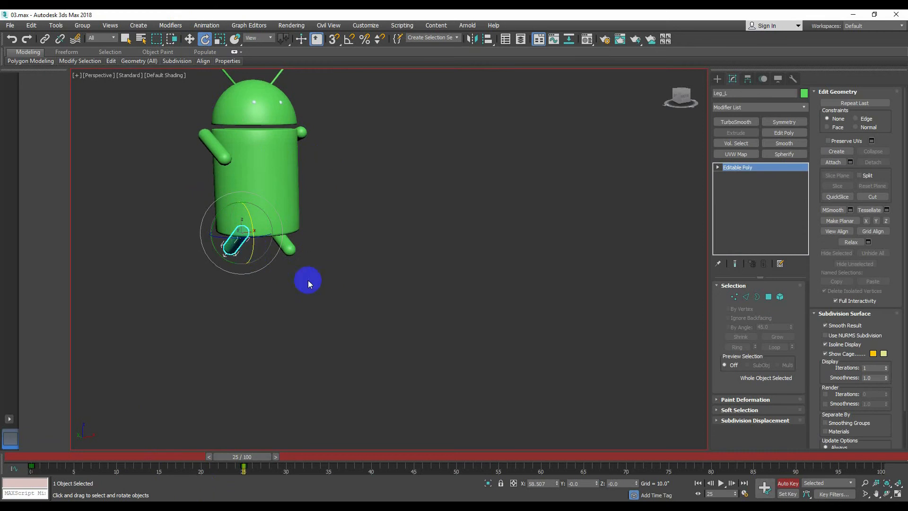
click(286, 244)
alt+middle_drag(285, 248, 231, 326)
middle_drag(298, 162, 240, 228)
scroll(187, 288, up, 4)
alt+middle_drag(184, 335, 198, 308)
click(199, 307)
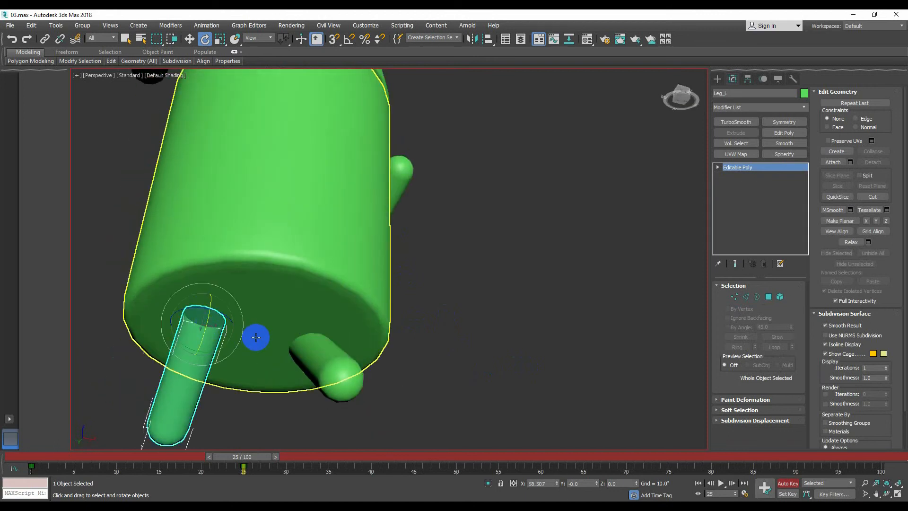
- Isolate Leg_L and cap the open border at its upper end
alt+middle_drag(256, 337, 229, 344)
key(alt+q)
alt+middle_drag(412, 192, 401, 272)
click(756, 297)
click(410, 220)
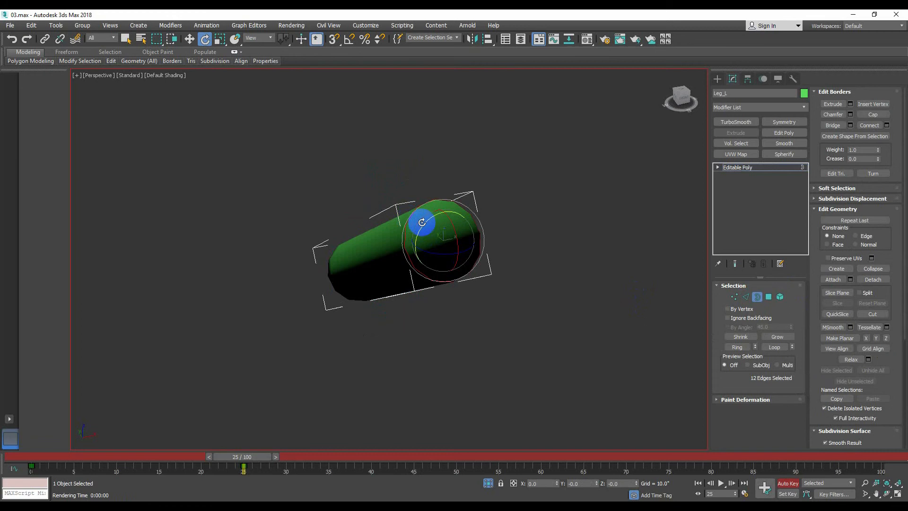
scroll(445, 243, up, 4)
right_click(370, 239)
click(358, 264)
- Check the capped end of Leg_L, end its isolation and leave Border sub-object editing
alt+middle_drag(570, 334, 531, 272)
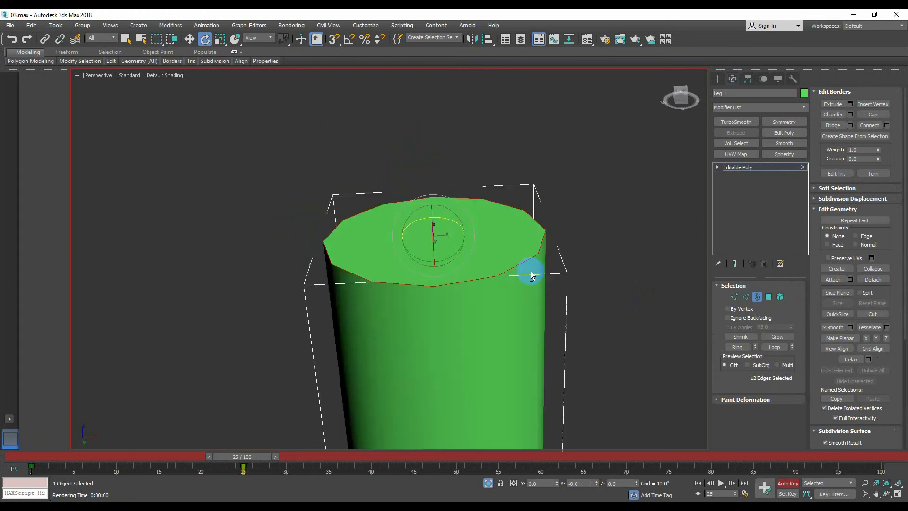
scroll(532, 317, down, 4)
middle_drag(533, 318, 405, 256)
click(404, 259)
click(488, 483)
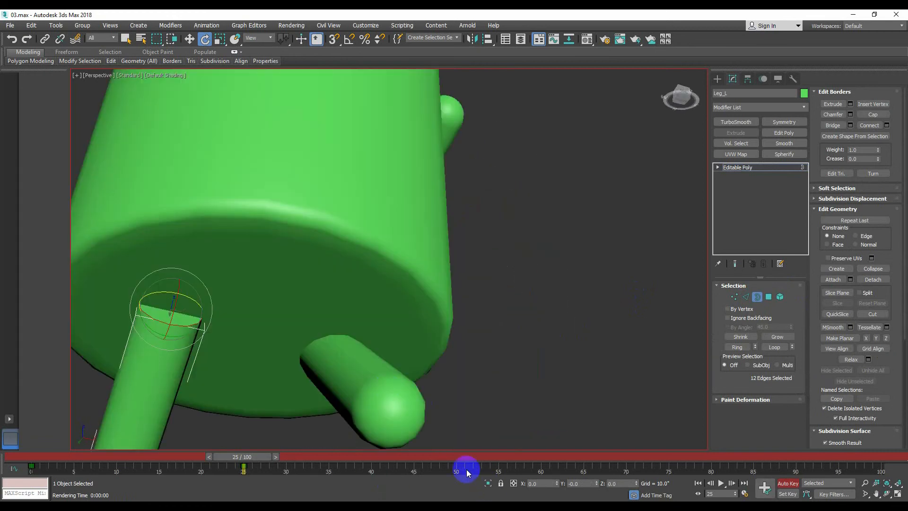
click(732, 167)
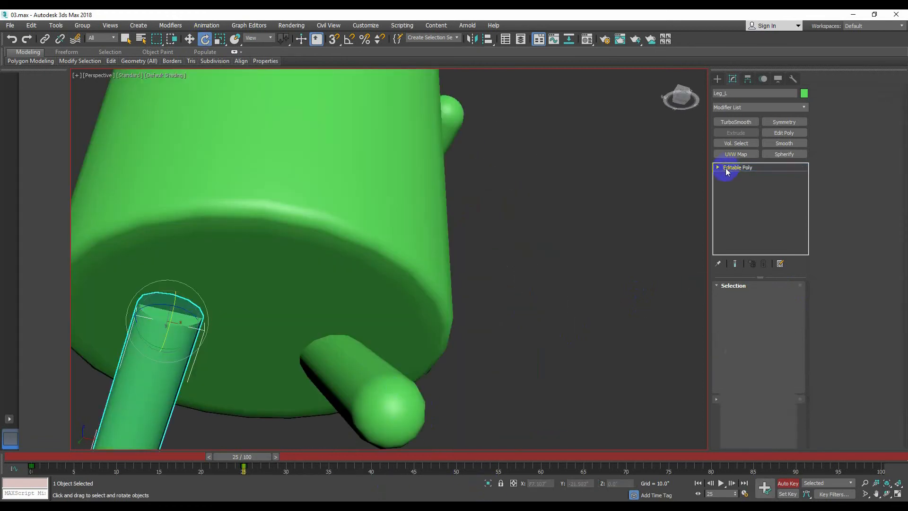
- Isolate Leg_R and cap the open border at its upper end
click(367, 382)
key(alt+q)
alt+middle_drag(392, 328, 490, 314)
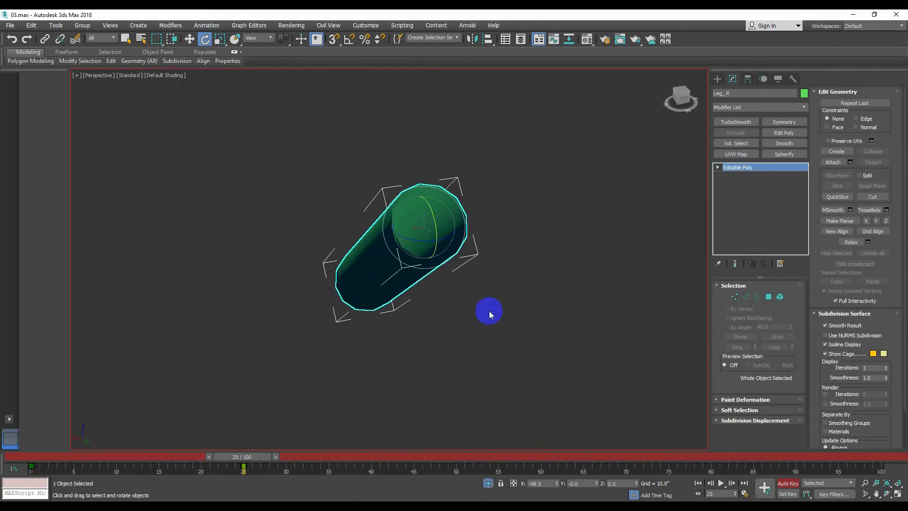
click(757, 296)
click(393, 227)
right_click(391, 224)
click(388, 252)
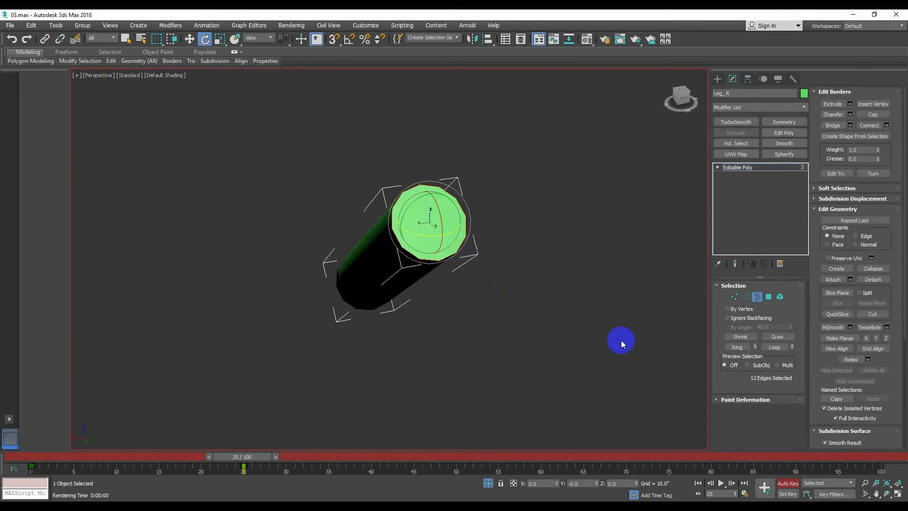
- End the isolation of Leg_R and bring the whole robot back into view
alt+middle_drag(588, 334, 438, 316)
key(w)
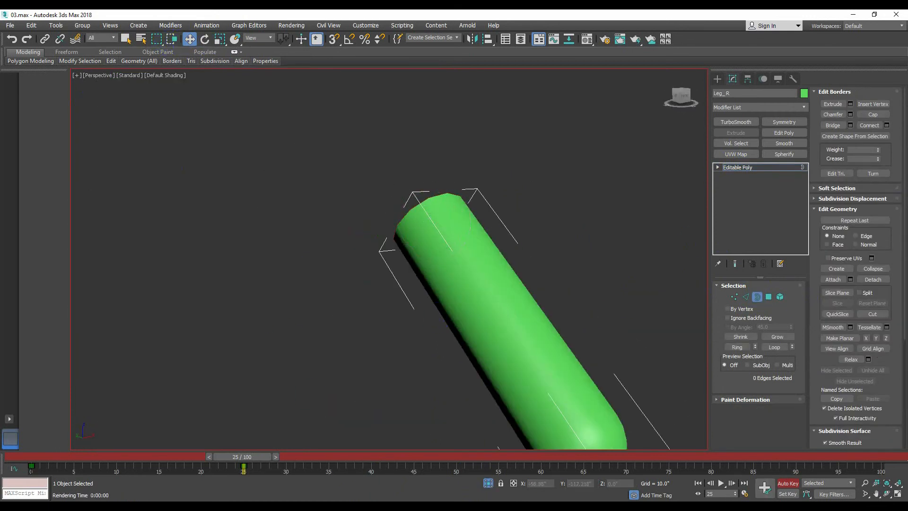
click(487, 483)
scroll(248, 353, down, 2)
alt+middle_drag(248, 353, 301, 386)
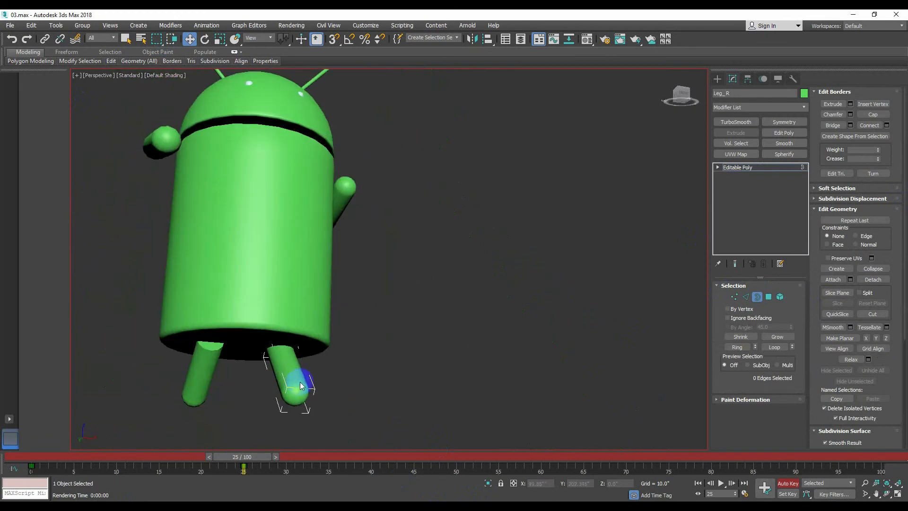
- Scrub the timeline between frames 0 and 25 to examine the leg and arm motion
click(211, 40)
drag(251, 457, 38, 476)
alt+middle_drag(263, 401, 208, 344)
drag(81, 467, 256, 453)
key(e)
alt+middle_drag(321, 346, 301, 334)
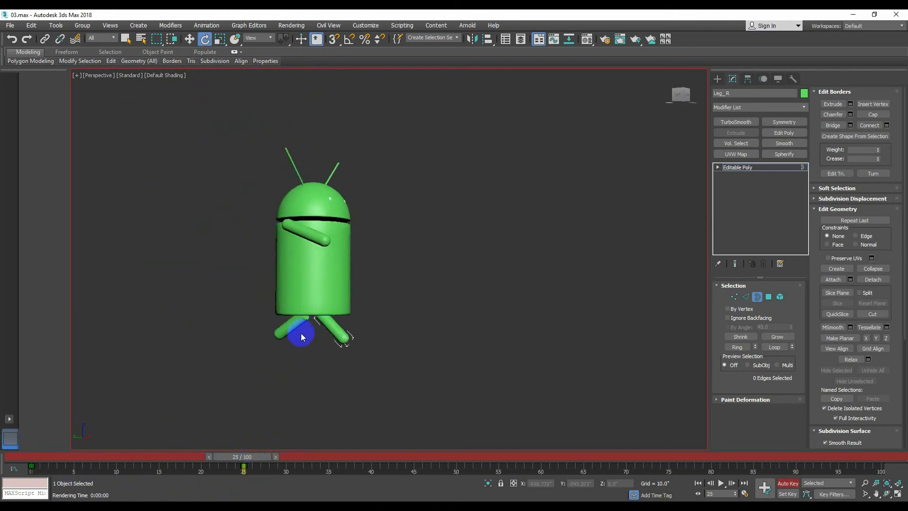
- Leave Border editing on Leg_R and rotate Leg_L to about 23.3 degrees around X at frame 25
click(743, 167)
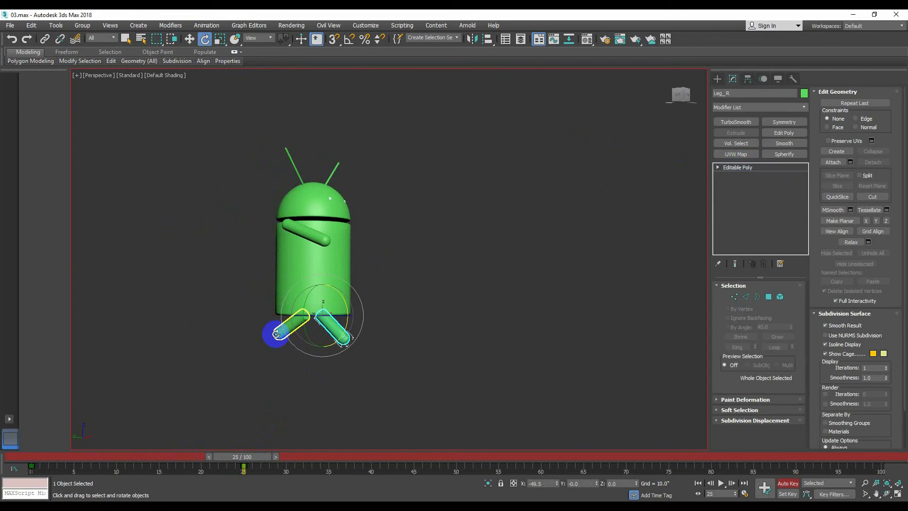
drag(277, 334, 323, 321)
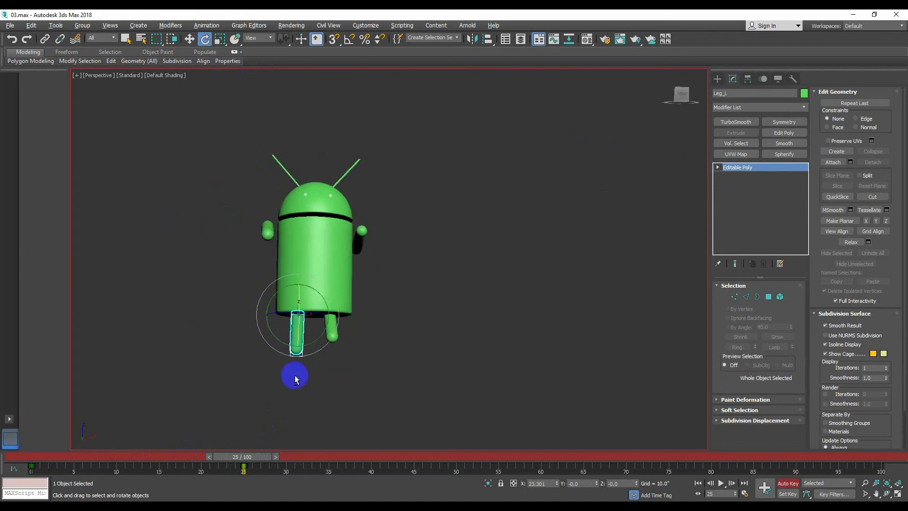
mouse_move(296, 373)
alt+middle_down()
mouse_move(330, 375)
mouse_move(368, 397)
mouse_move(300, 375)
alt+middle_up()
click(299, 375)
mouse_move(242, 457)
mouse_down()
mouse_move(45, 459)
mouse_move(262, 468)
mouse_move(254, 469)
mouse_up()
- Rotate the arm Hand -R to about 54.2 degrees around X at frame 25
click(339, 335)
alt+middle_drag(304, 379, 342, 355)
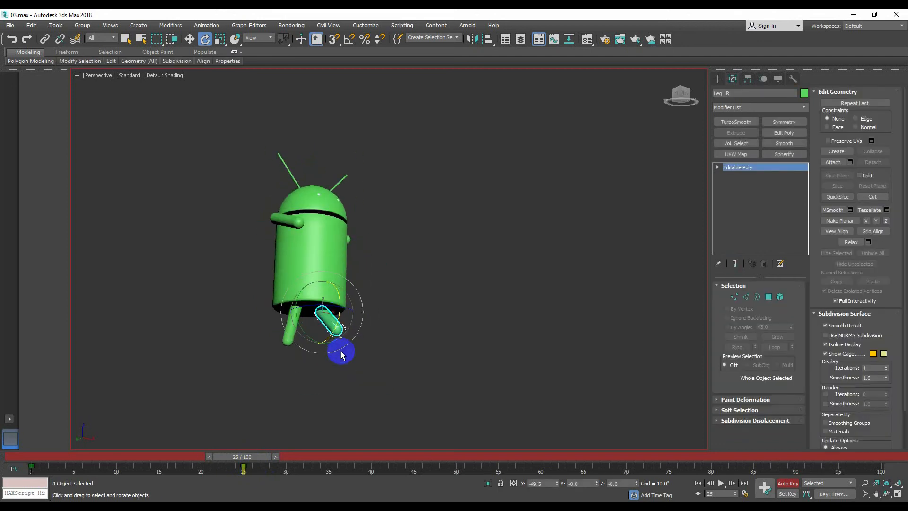
alt+middle_drag(338, 314, 384, 357)
click(243, 394)
mouse_move(243, 457)
mouse_down()
mouse_move(385, 457)
mouse_move(243, 470)
mouse_up()
key(e)
click(254, 286)
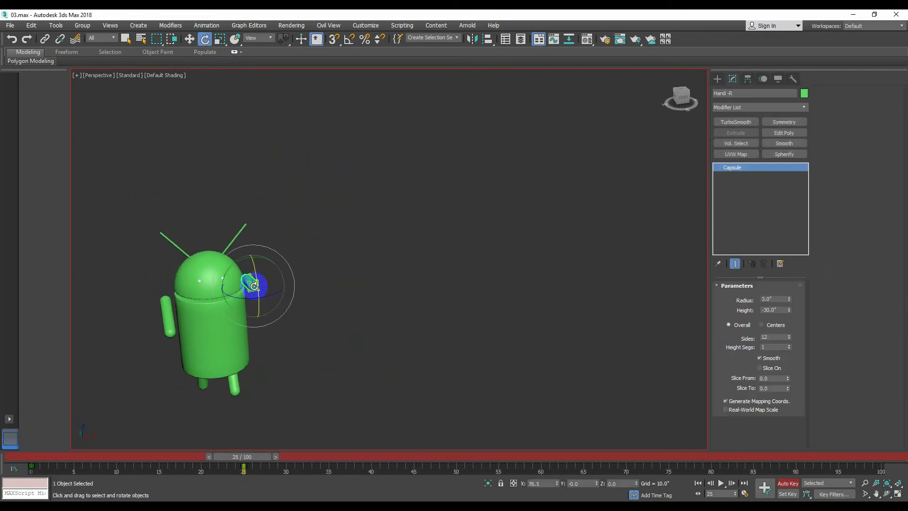
alt+middle_drag(276, 357, 264, 419)
- Scrub the timeline to frame 50 and back to frame 0 to review the robot's walk
drag(246, 458, 471, 468)
scroll(333, 433, down, 5)
mouse_move(354, 407)
middle_down()
mouse_move(235, 148)
mouse_move(299, 292)
mouse_move(285, 247)
mouse_move(215, 227)
mouse_move(240, 196)
mouse_move(188, 248)
mouse_move(157, 257)
mouse_move(176, 257)
mouse_move(151, 314)
mouse_move(164, 311)
middle_up()
drag(451, 458, 40, 468)
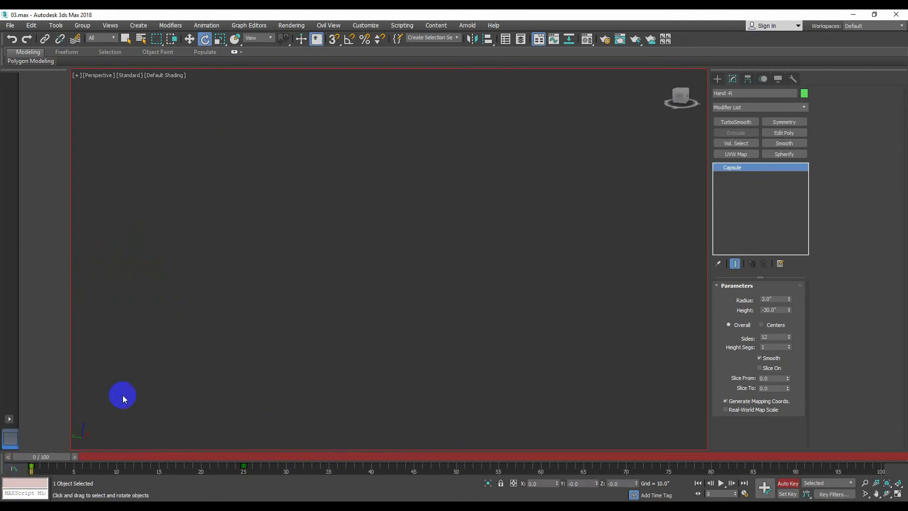
mouse_move(123, 395)
middle_down()
mouse_move(300, 337)
mouse_move(319, 313)
mouse_move(296, 334)
mouse_move(219, 318)
mouse_move(239, 298)
mouse_move(230, 317)
middle_up()
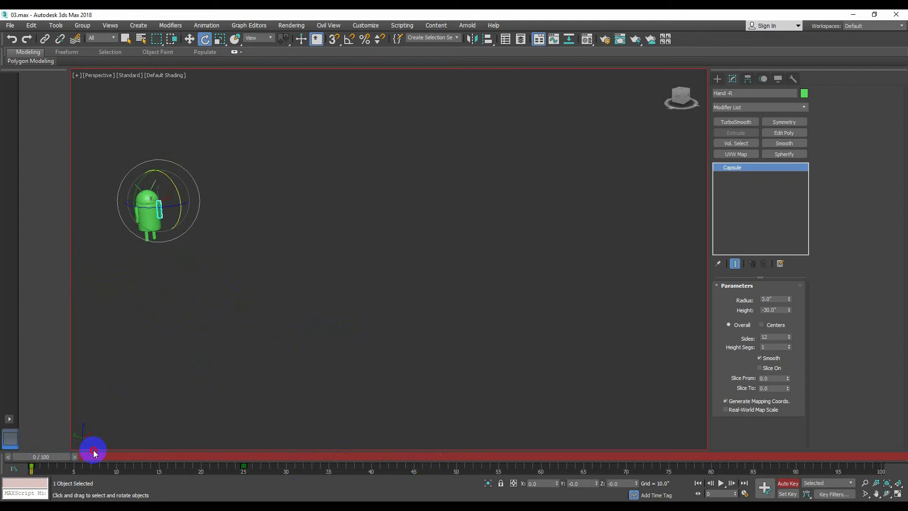
- At frame 50, swing the arms Hand -R and Hand -L around X, each opposite to its frame 25 pose
drag(48, 463, 466, 464)
key(e)
scroll(276, 229, up, 3)
alt+middle_drag(352, 268, 289, 279)
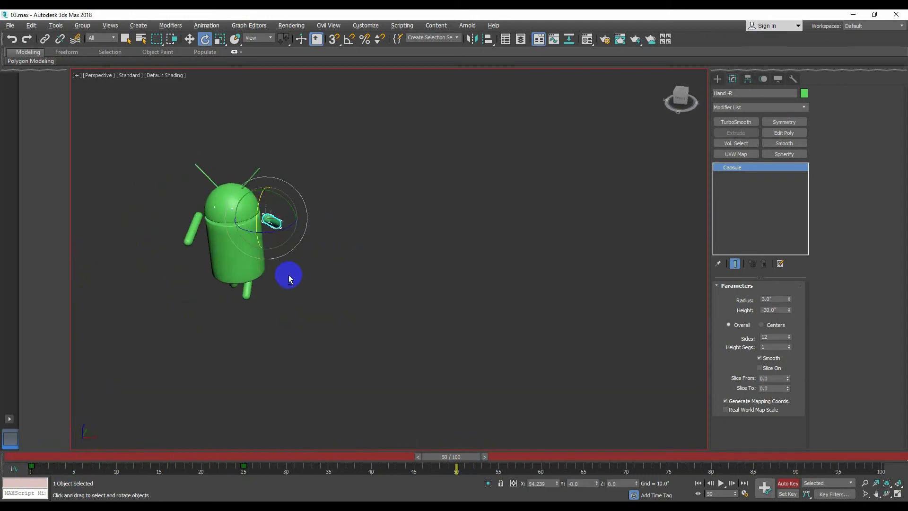
drag(256, 226, 282, 109)
click(175, 238)
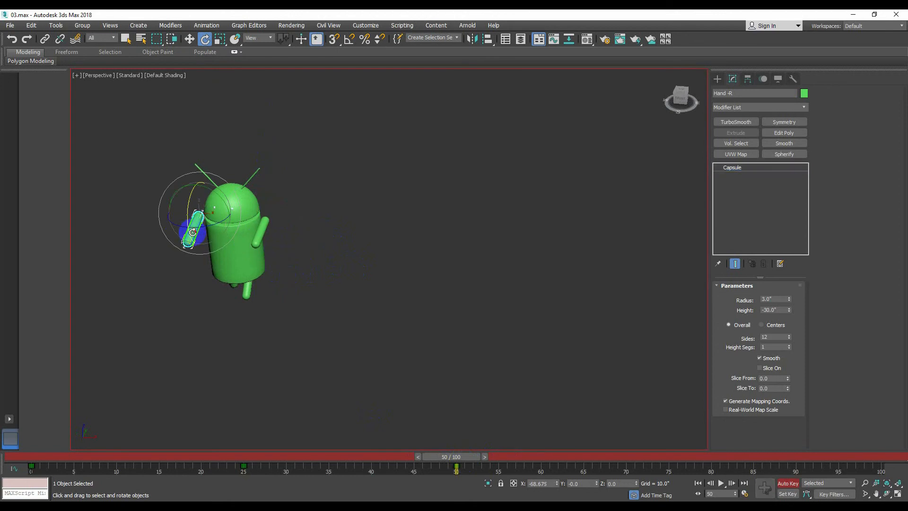
drag(176, 238, 176, 322)
- Swing Leg_R and Leg_L the opposite ways around X at frame 50, with Leg_L at about -34.6 degrees
click(245, 297)
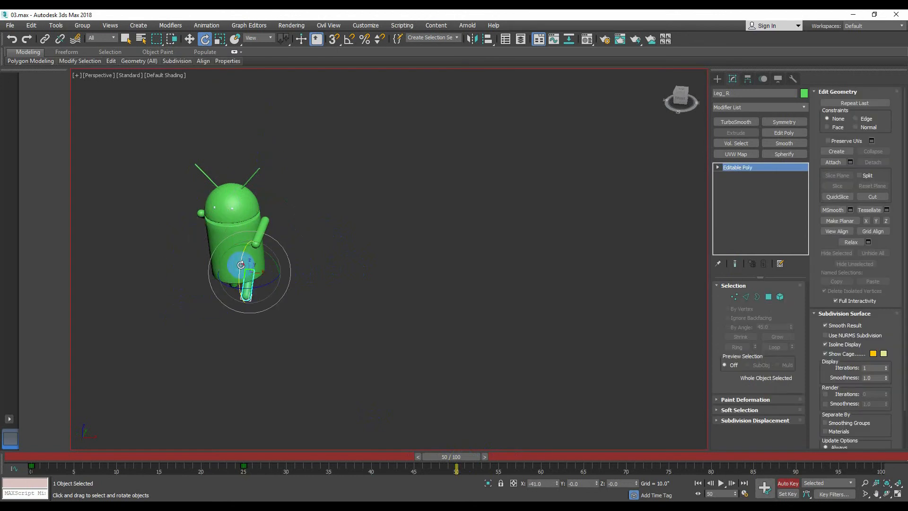
alt+middle_drag(231, 351, 233, 274)
click(223, 286)
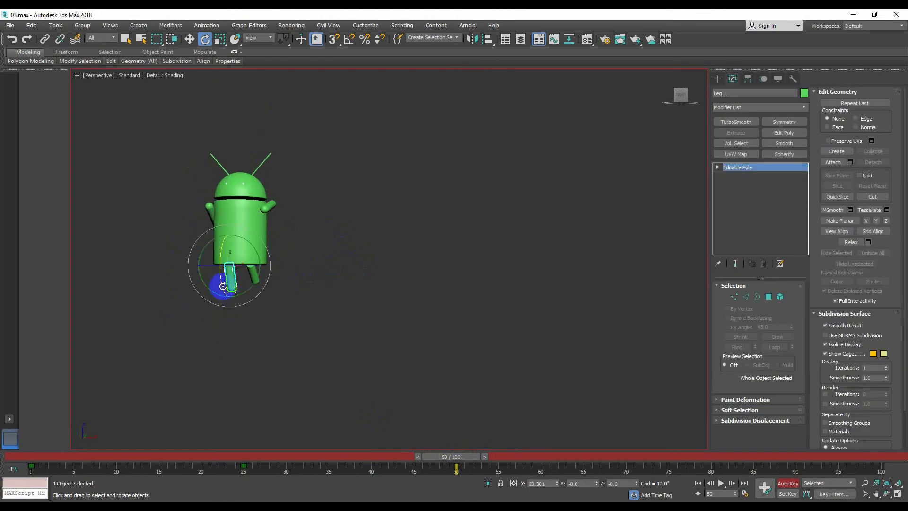
alt+middle_drag(198, 319, 270, 323)
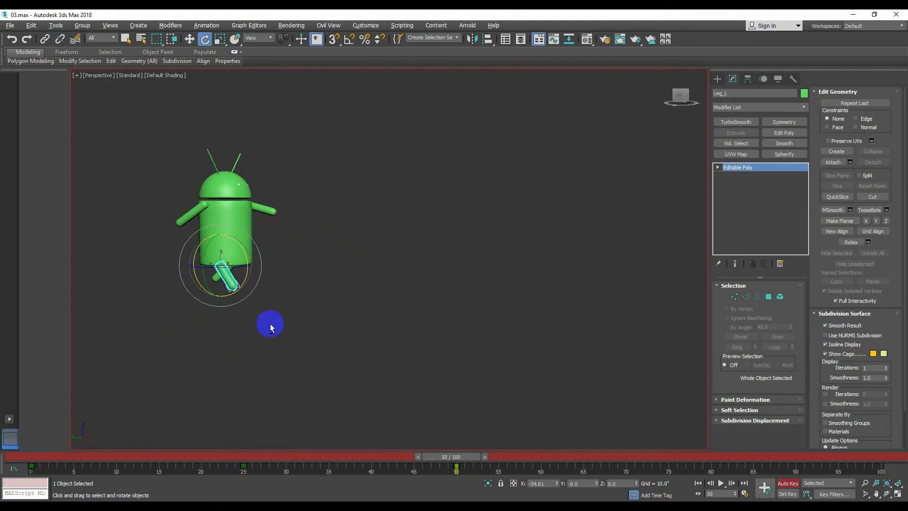
- Return to frame 25 and readjust the rotation of Leg_L around its X axis
drag(454, 458, 299, 468)
middle_drag(248, 366, 412, 368)
drag(304, 458, 247, 462)
scroll(183, 290, up, 6)
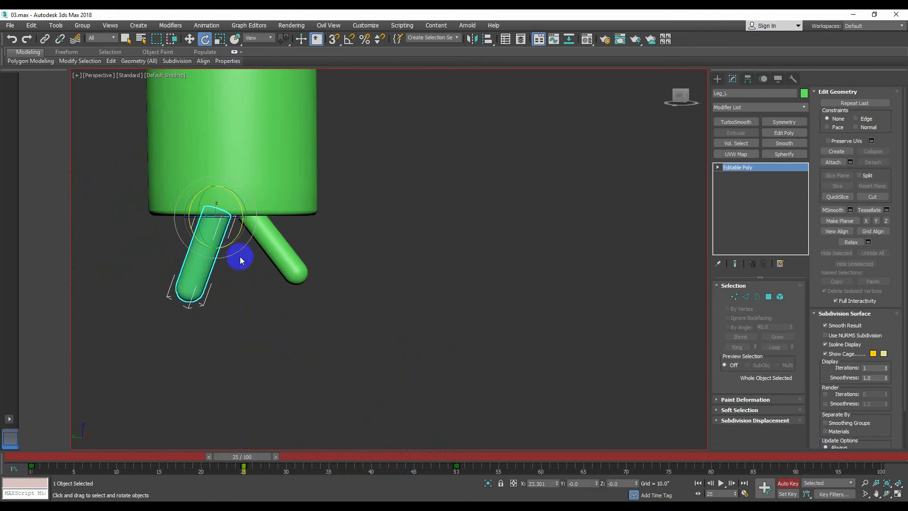
drag(240, 233, 195, 247)
- Scrub the timeline from the early frames up to frame 50 to examine the walking motion up close
mouse_move(265, 289)
alt+middle_down()
mouse_move(187, 275)
mouse_move(273, 285)
mouse_move(271, 297)
alt+middle_up()
drag(244, 457, 112, 459)
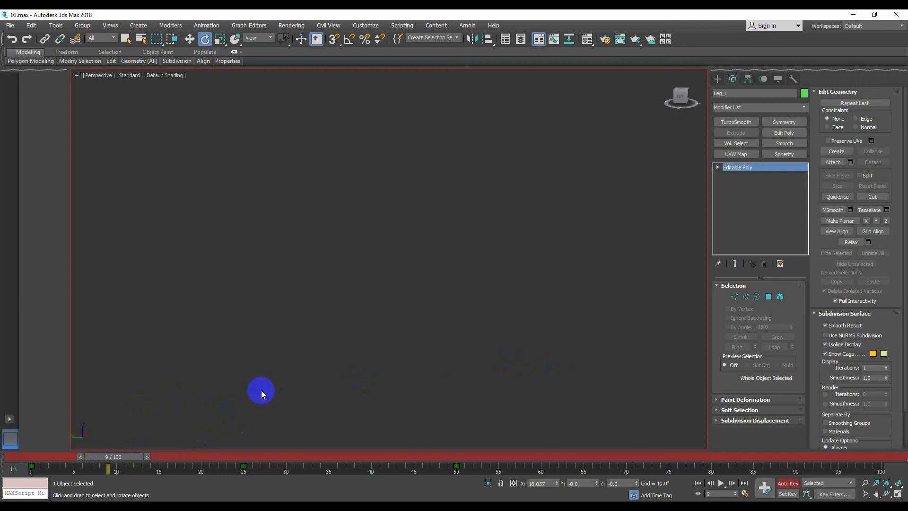
key(z)
scroll(425, 356, down, 2)
scroll(157, 441, down, 6)
middle_drag(184, 419, 225, 296)
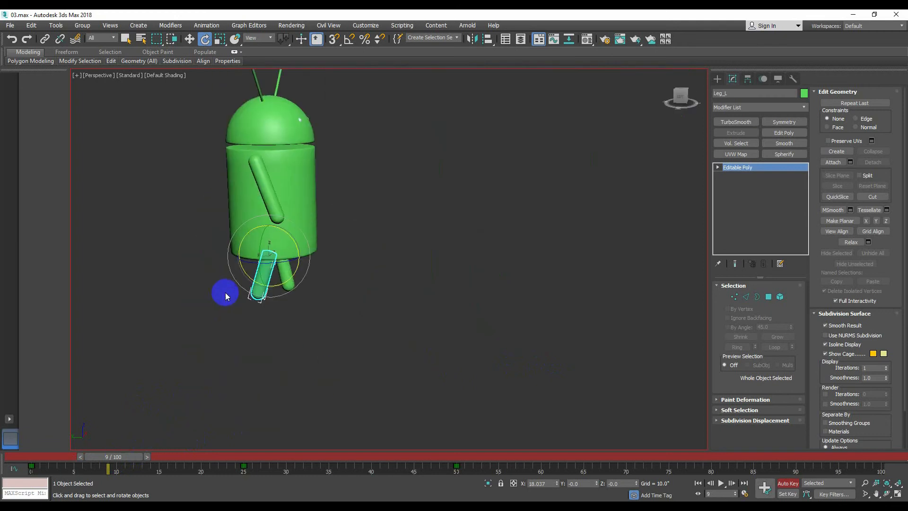
scroll(254, 364, down, 2)
alt+middle_drag(255, 365, 81, 465)
drag(81, 466, 462, 498)
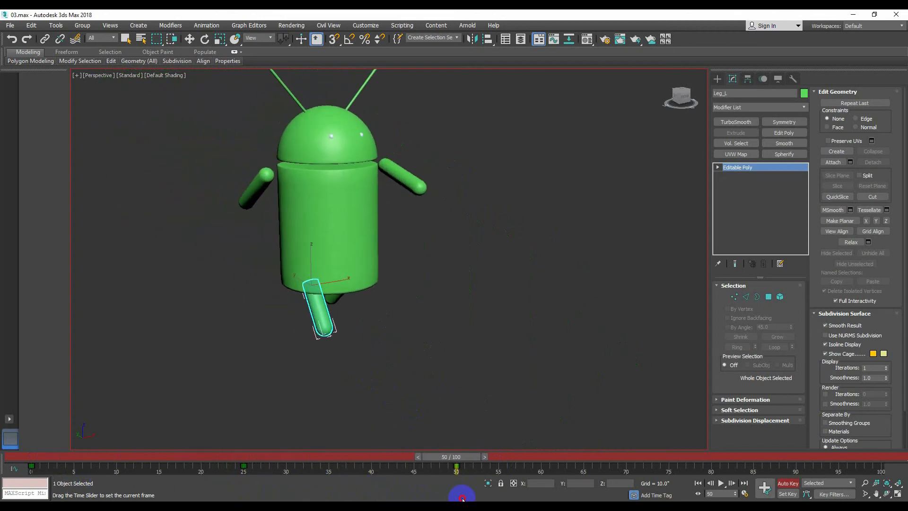
- At frame 75, rotate Leg_L and Leg_R around X to reverse their frame 50 stride
click(667, 461)
scroll(575, 390, down, 3)
middle_drag(575, 390, 239, 252)
drag(294, 300, 293, 294)
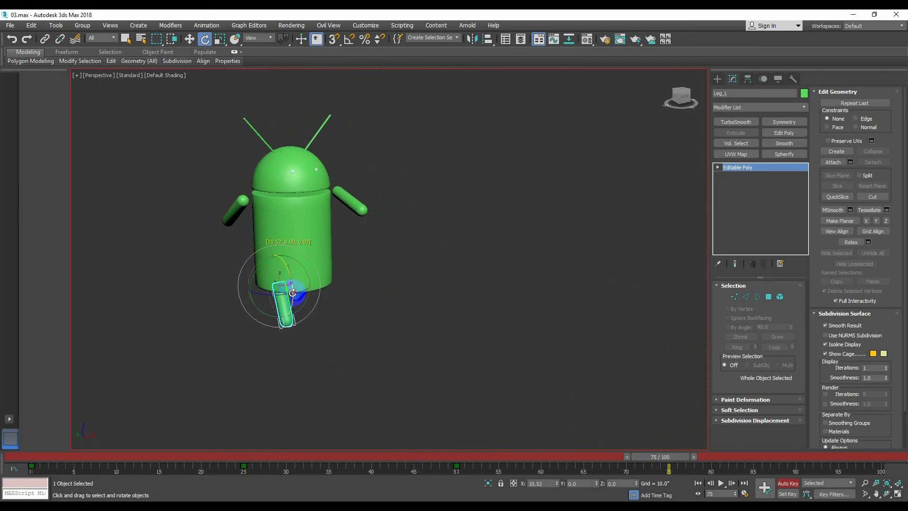
alt+middle_drag(299, 354, 308, 289)
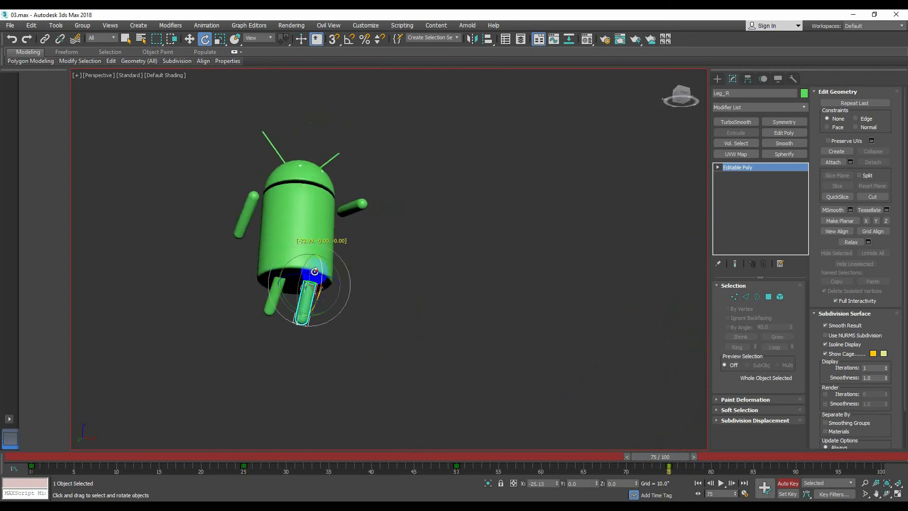
- Swing both arms the opposite ways around X at frame 75, with Hand -R at about 99.6 degrees
click(242, 213)
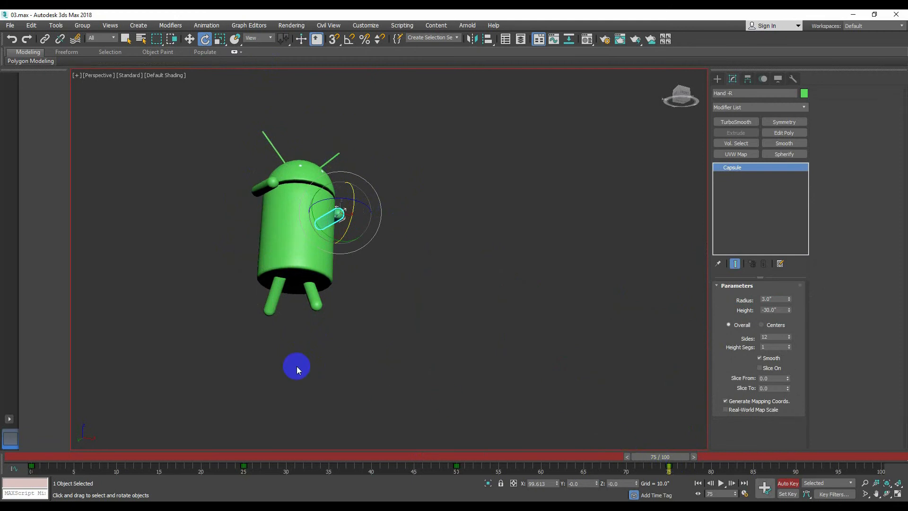
alt+middle_drag(288, 362, 246, 344)
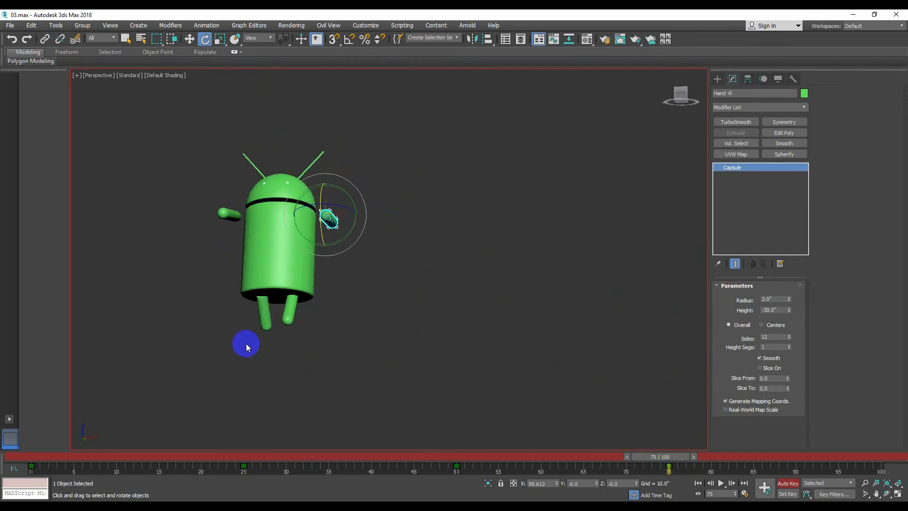
- At frame 100, rotate Hand -R and the opposite arm around X back to hanging straight down
drag(695, 466, 881, 475)
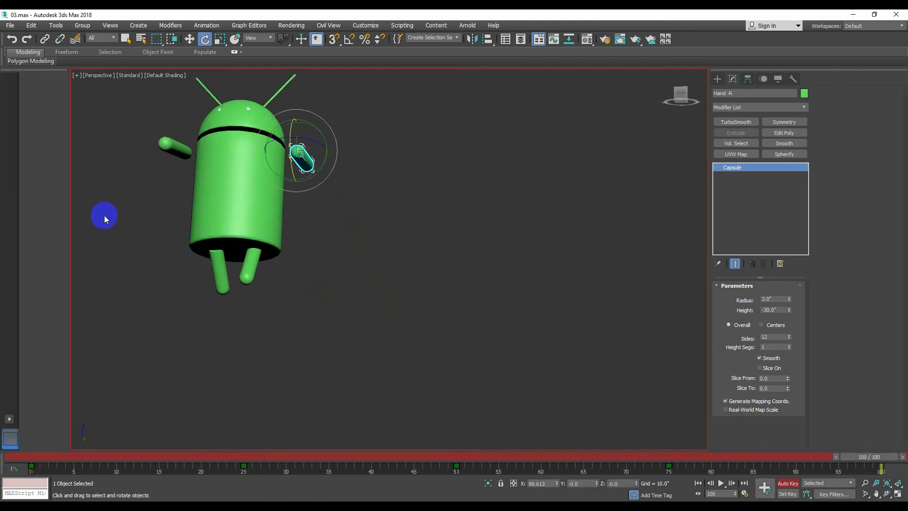
alt+middle_drag(157, 203, 270, 173)
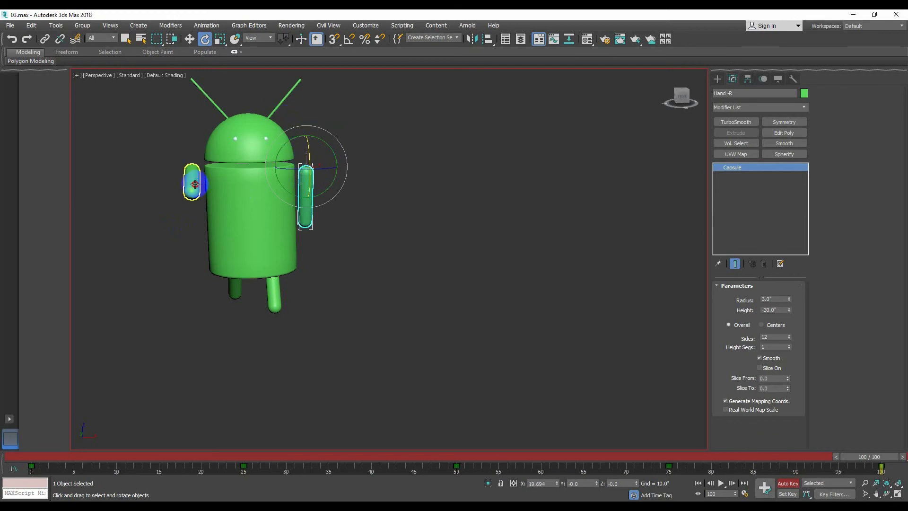
drag(195, 184, 187, 177)
- Rotate Leg_L and Leg_R around X back to their standing pose at frame 100, checking the alignment in the front view
click(239, 291)
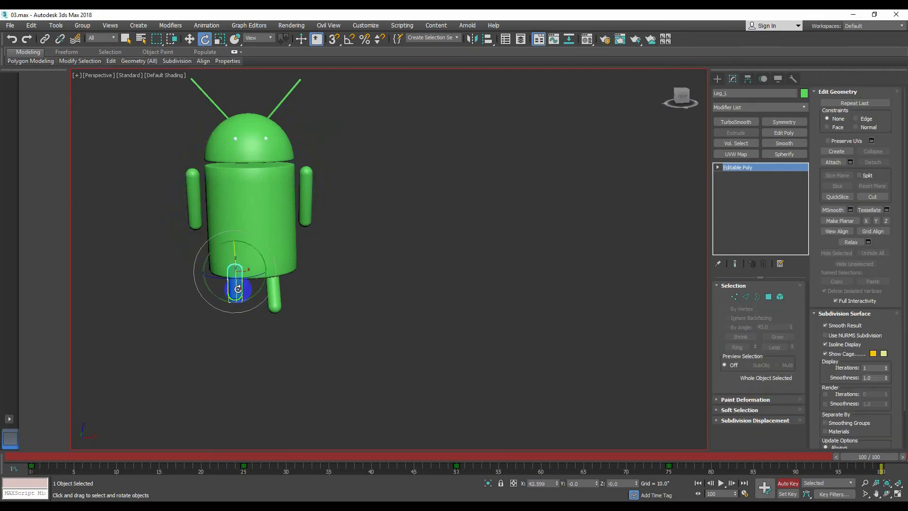
drag(274, 295, 272, 275)
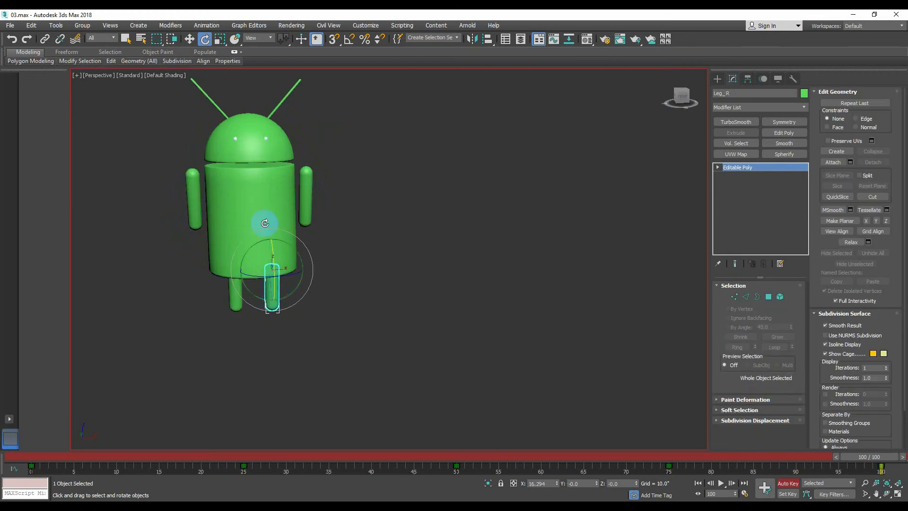
key(f)
key(F3)
click(283, 336)
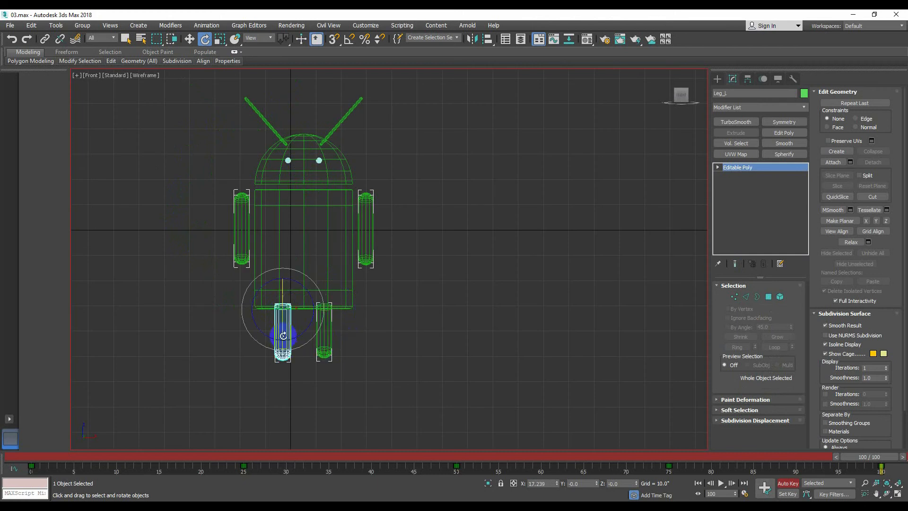
click(248, 263)
click(441, 402)
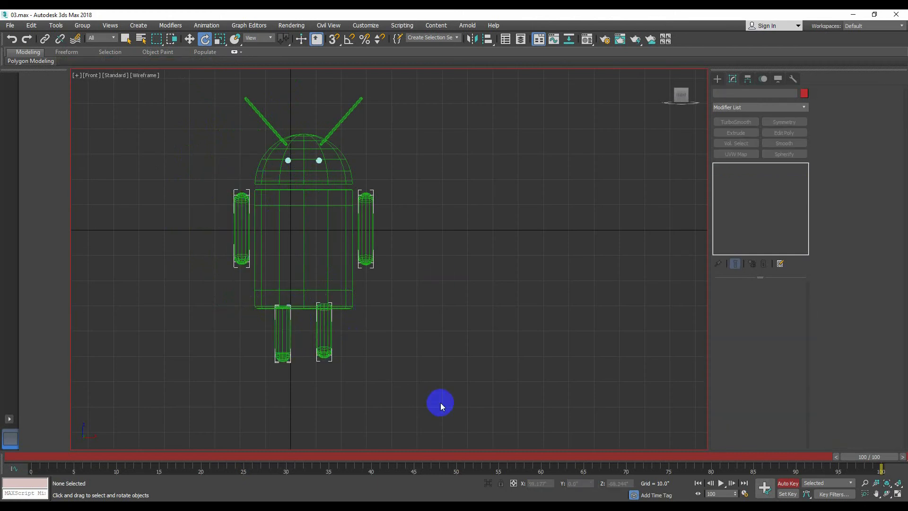
- Review the full walk in the perspective view by scrubbing back to frame 0 and playing the animation
key(p)
scroll(226, 302, down, 4)
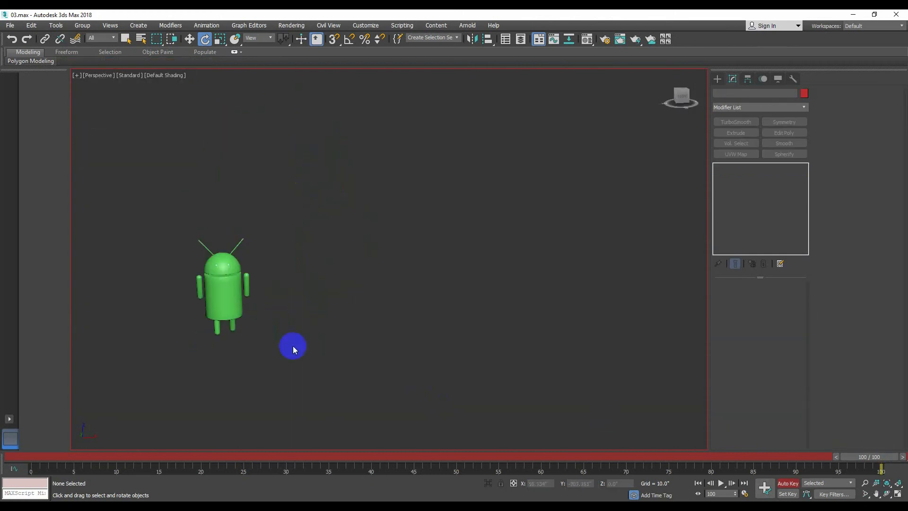
click(227, 303)
click(169, 185)
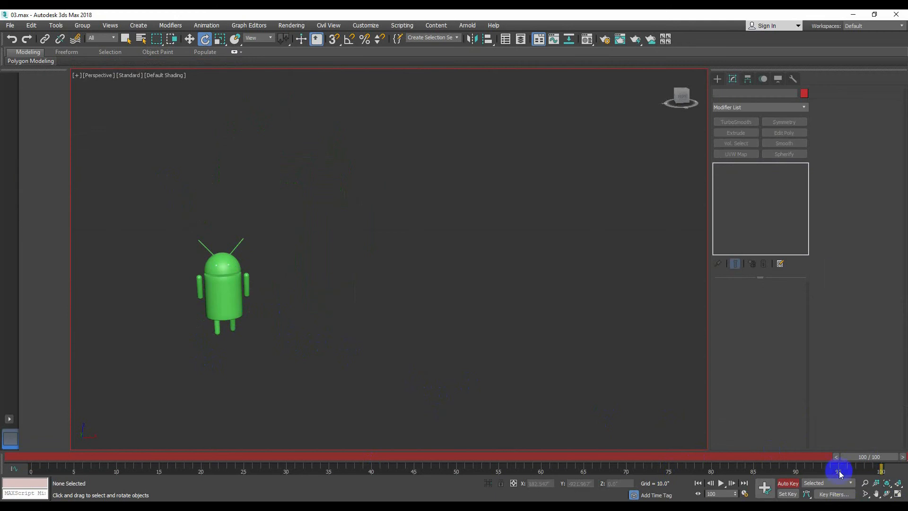
drag(840, 473, 1, 478)
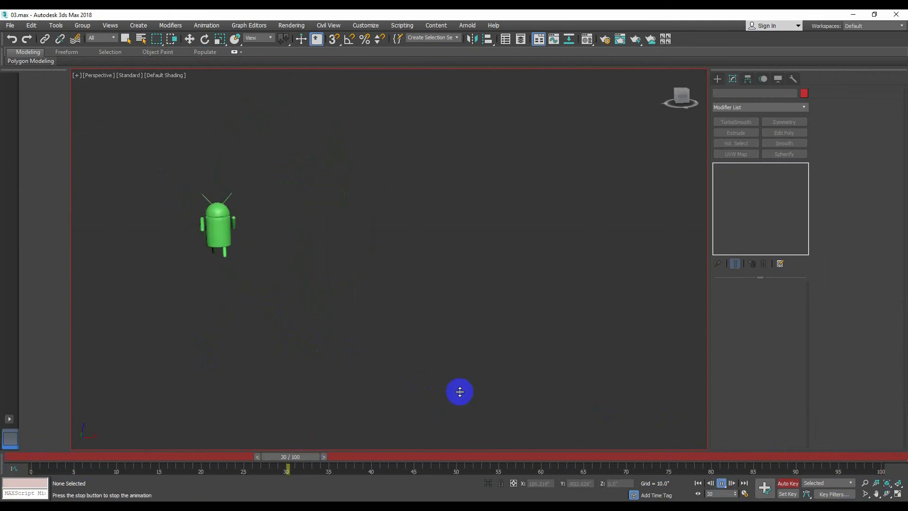
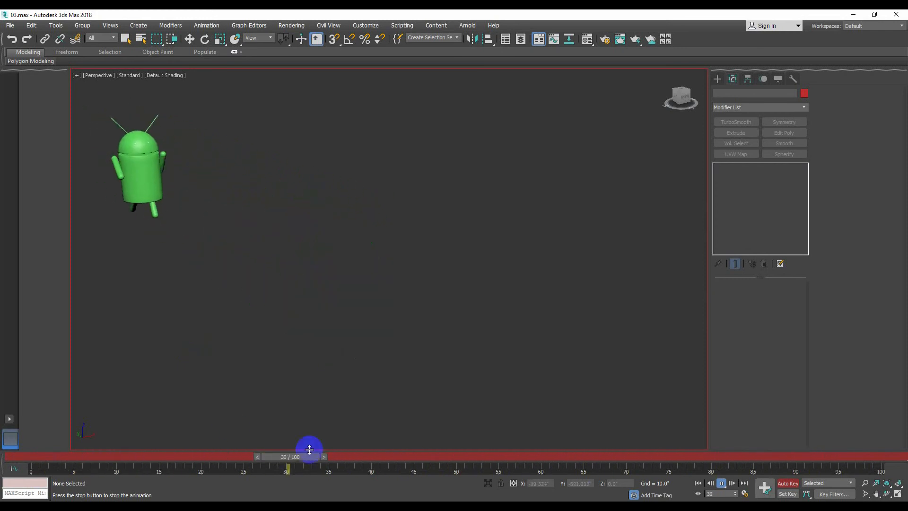
click(722, 483)
- At frame 25, rotate Horn -L001 down and outward and tilt Horn -R inward toward the middle of the head
drag(741, 457, 240, 468)
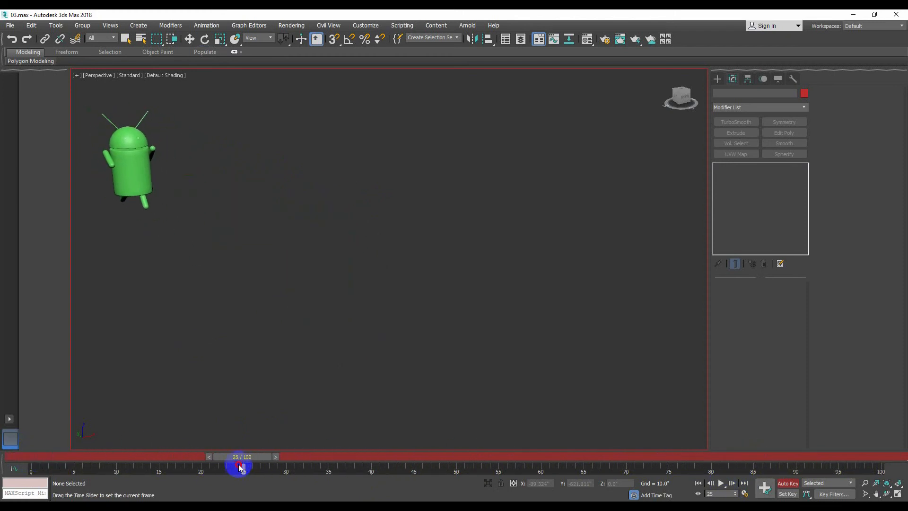
scroll(114, 128, up, 7)
click(147, 201)
scroll(191, 168, down, 2)
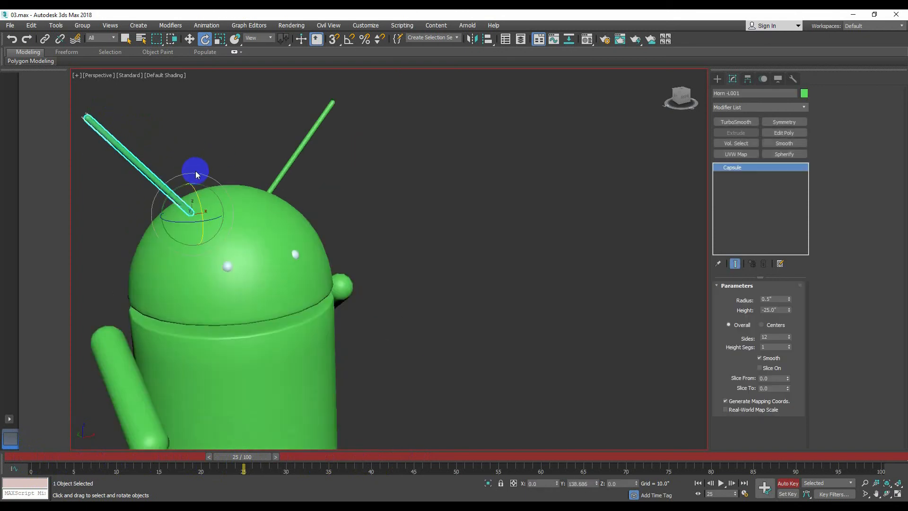
middle_drag(197, 172, 317, 291)
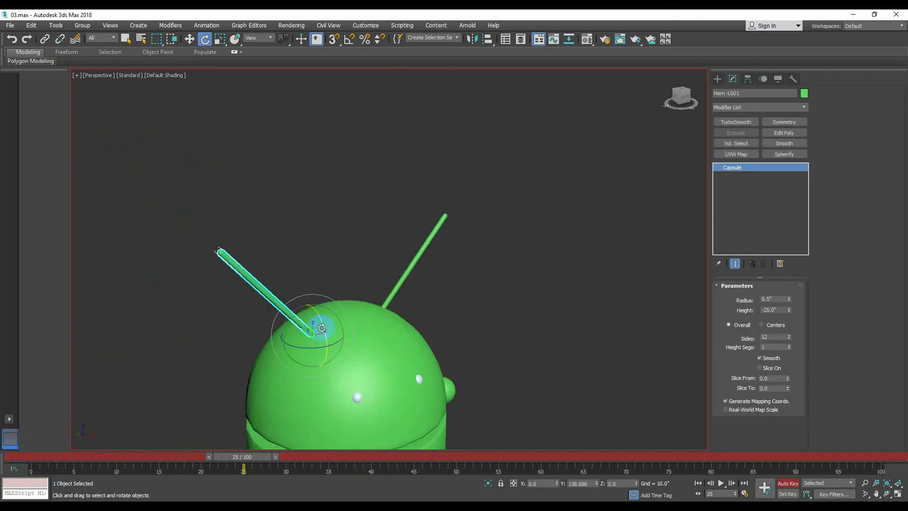
drag(322, 327, 287, 322)
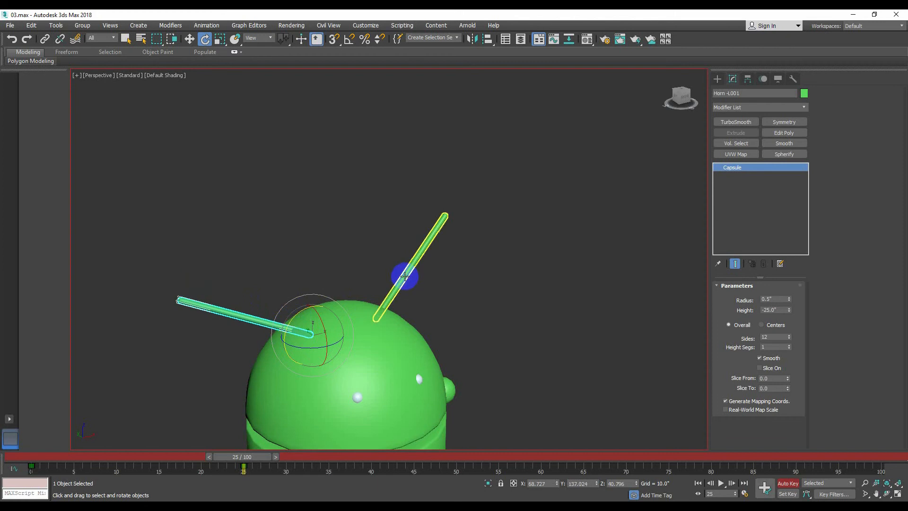
click(405, 277)
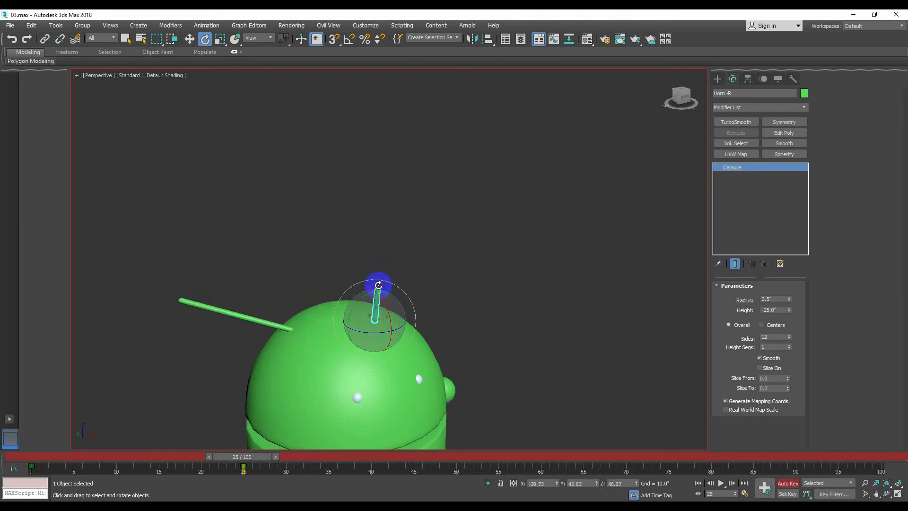
drag(370, 301, 354, 290)
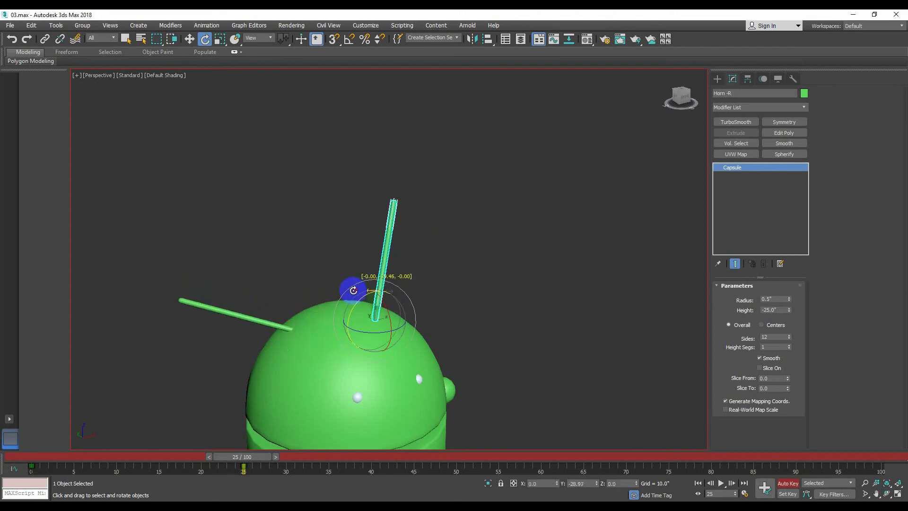
- At frame 50, rotate Horn -R outward around X and raise Horn -L001 to a steeper angle
drag(243, 459, 463, 468)
key(e)
middle_drag(458, 405, 171, 194)
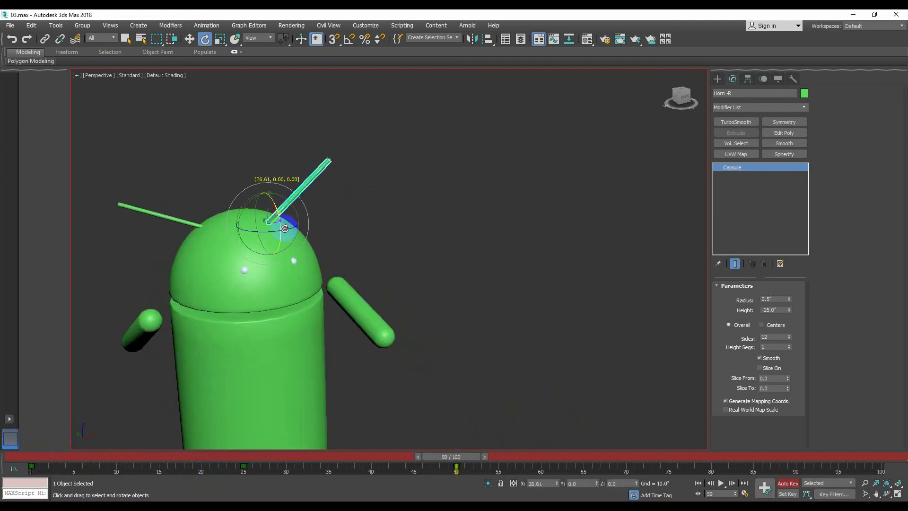
drag(179, 219, 226, 188)
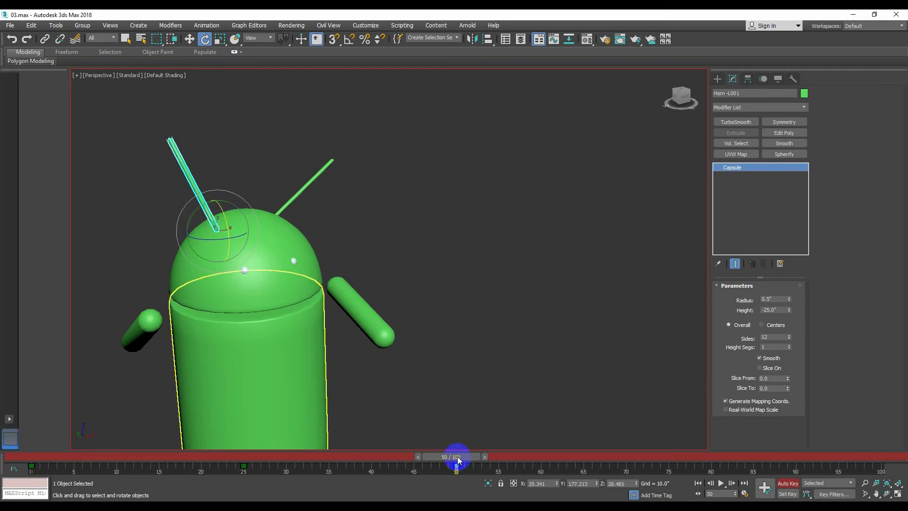
- Scrub back to frame 0 to review the antenna motion and clear the selection
drag(458, 459, 9, 458)
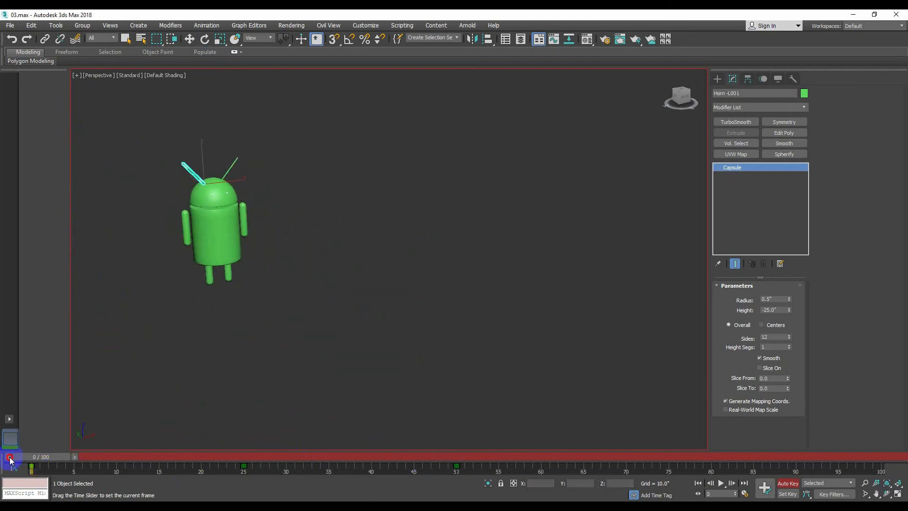
key(e)
click(219, 371)
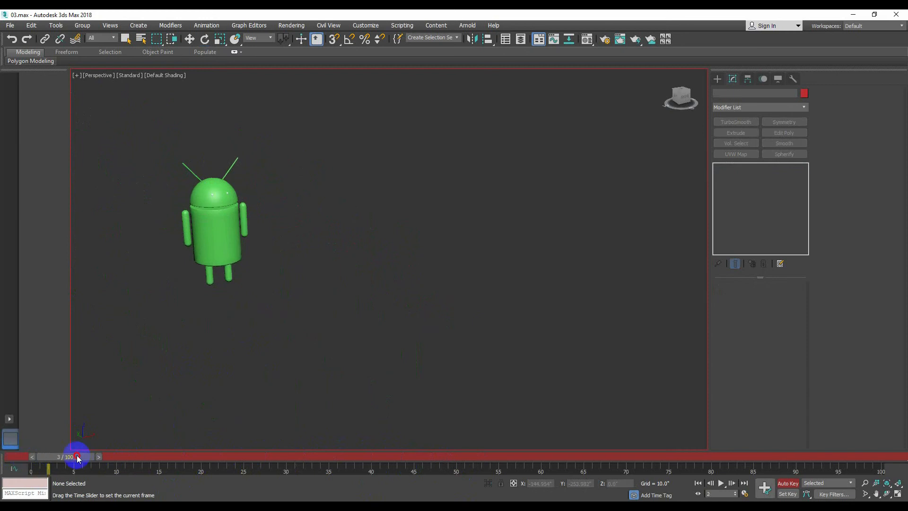
- At frame 75, rotate Horn -R and Horn -L001 so both antennas lean backward
drag(78, 458, 672, 475)
middle_drag(670, 431, 345, 300)
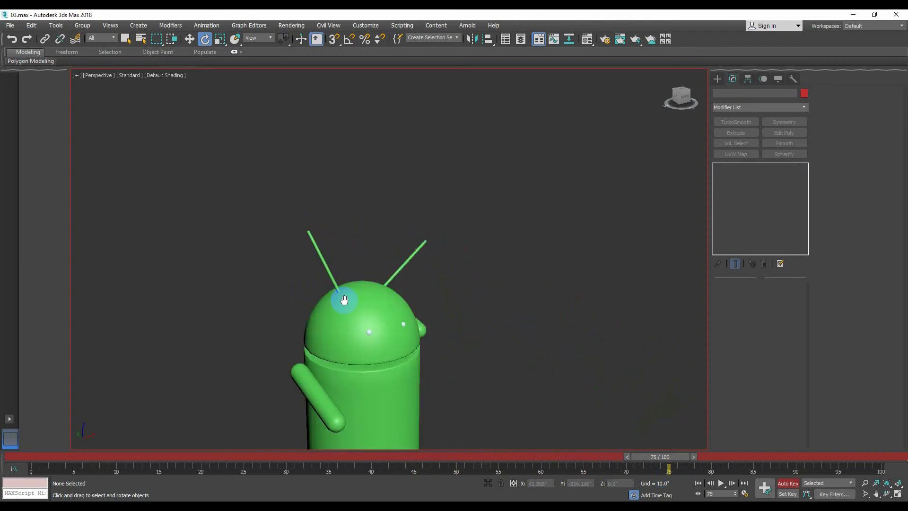
click(402, 265)
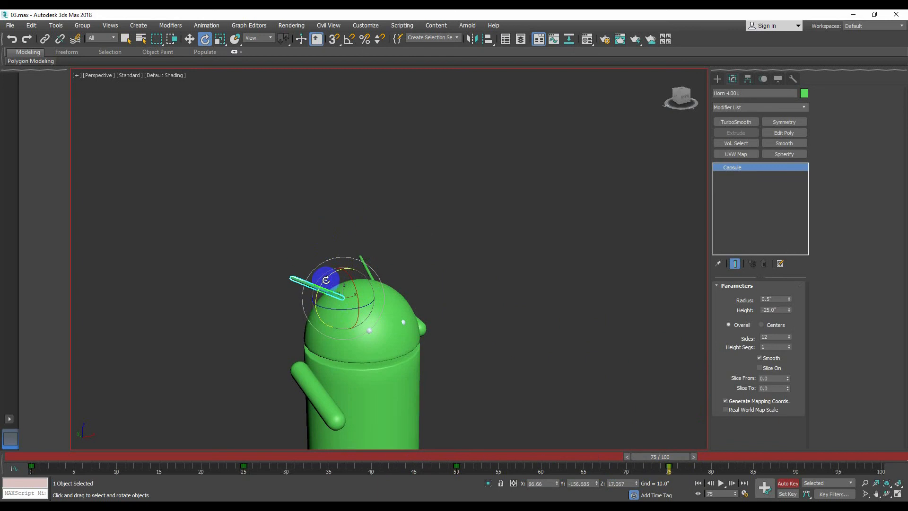
alt+middle_drag(472, 312, 360, 340)
- In the top view, rotate both antennas around Z at frame 75 until they point straight back, nearly parallel, and fine-tune their tilt
key(t)
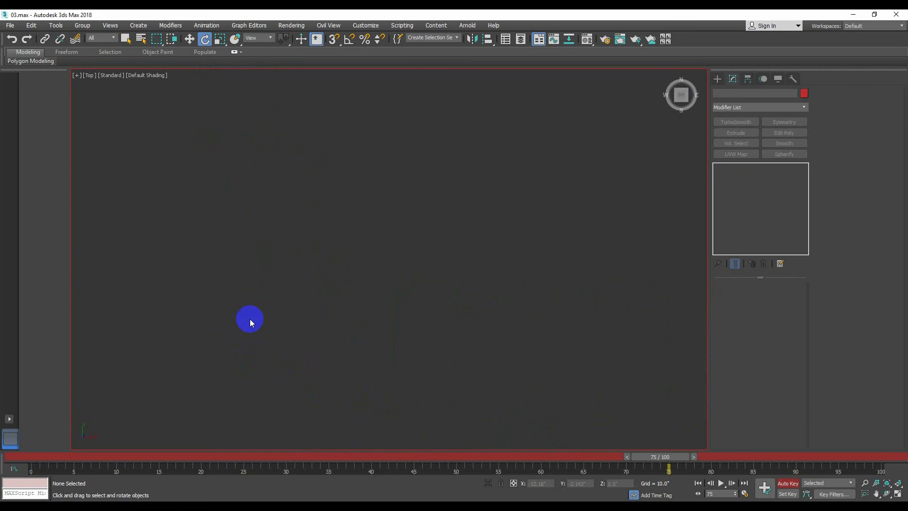
key(z)
click(453, 163)
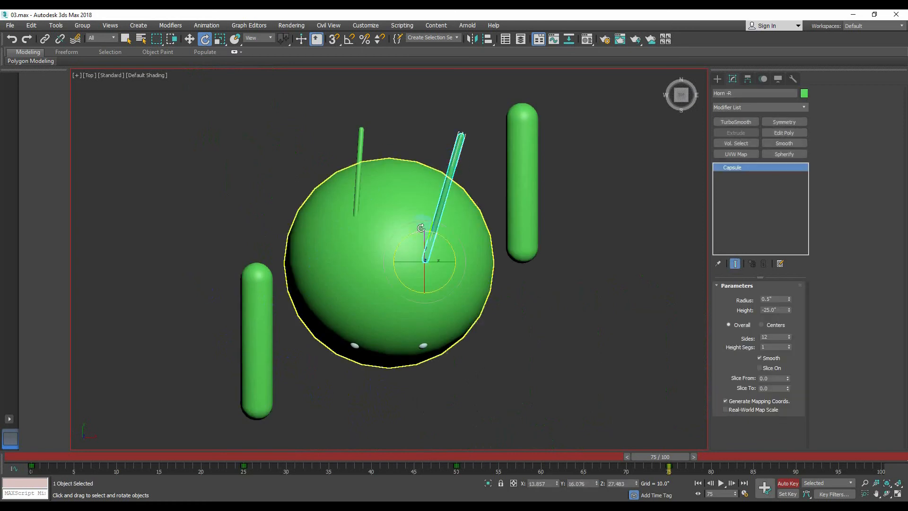
drag(421, 228, 415, 239)
click(356, 198)
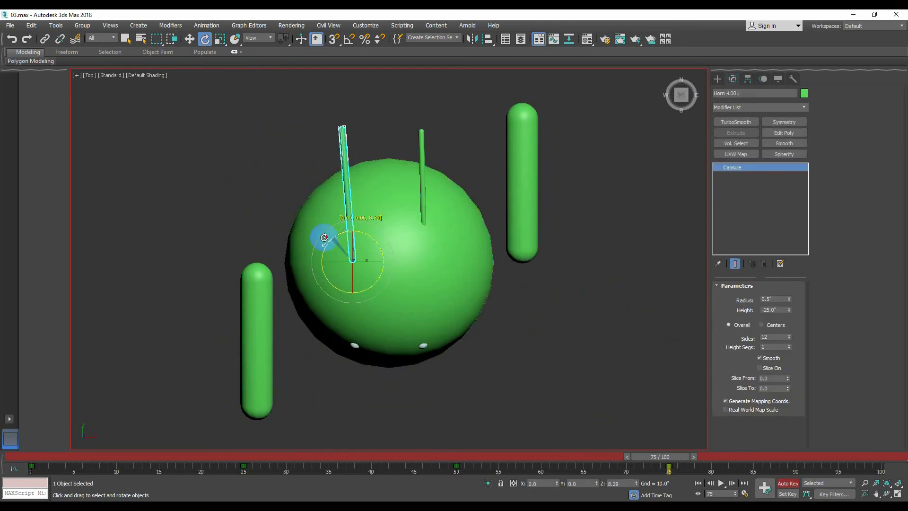
click(260, 183)
click(349, 200)
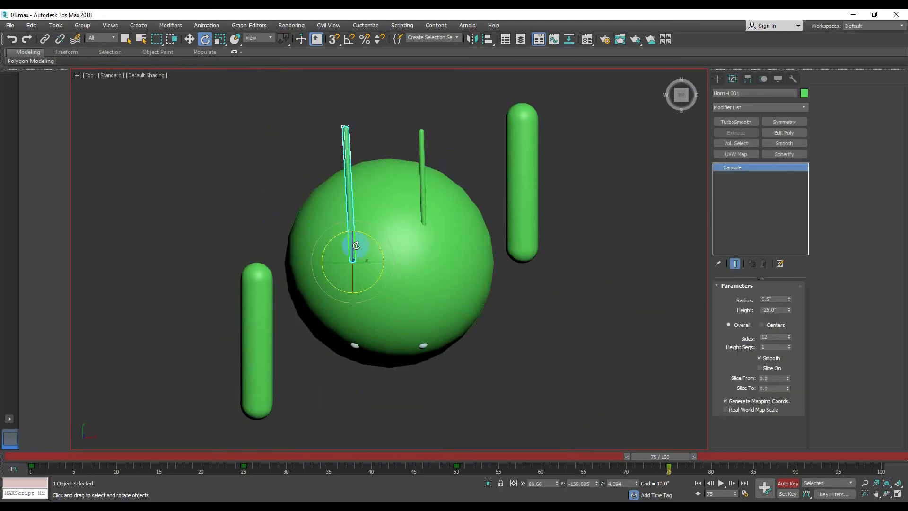
click(420, 202)
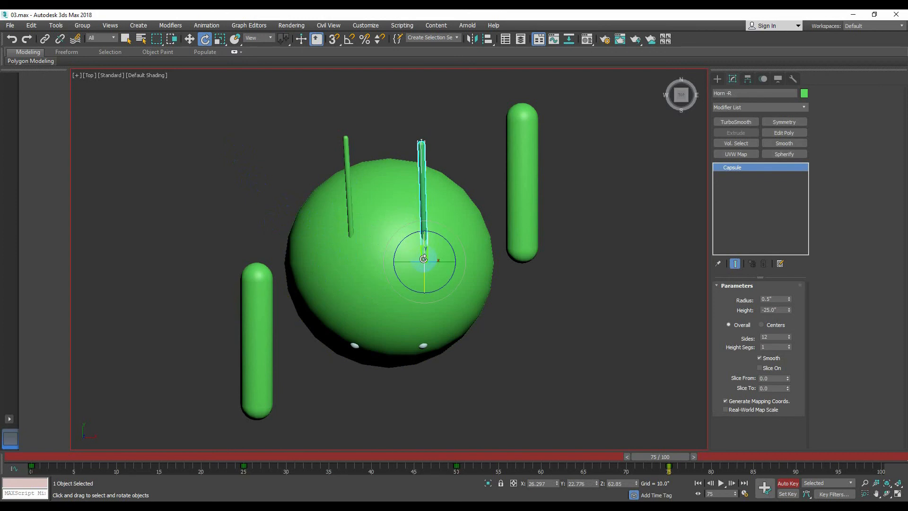
- At frame 100, rotate Horn -R and Horn -L001 in the top view so both antennas spread outward again
drag(661, 462, 884, 453)
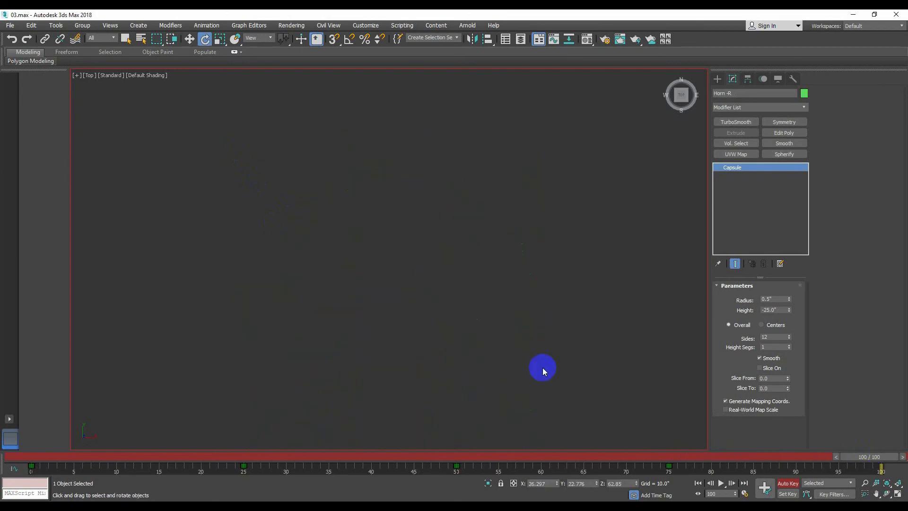
key(z)
scroll(205, 348, down, 3)
middle_drag(227, 360, 283, 244)
drag(348, 234, 360, 258)
click(262, 204)
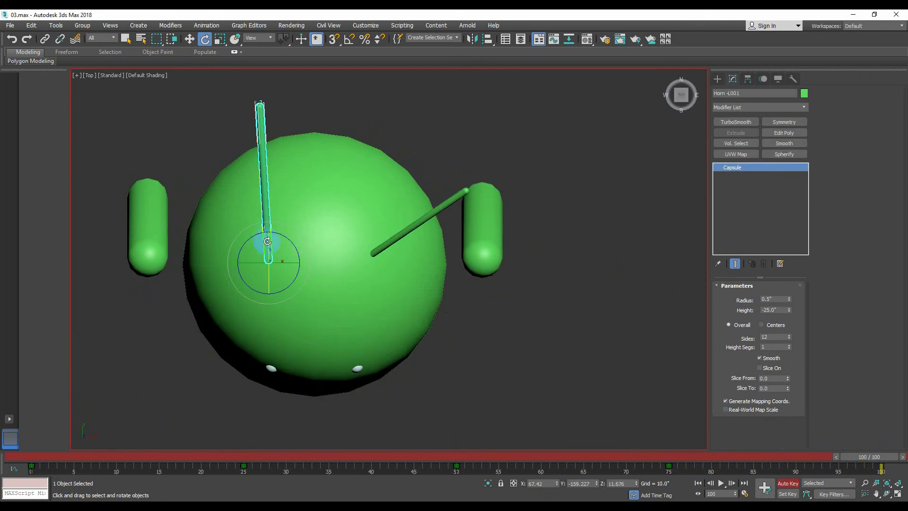
drag(264, 273, 310, 298)
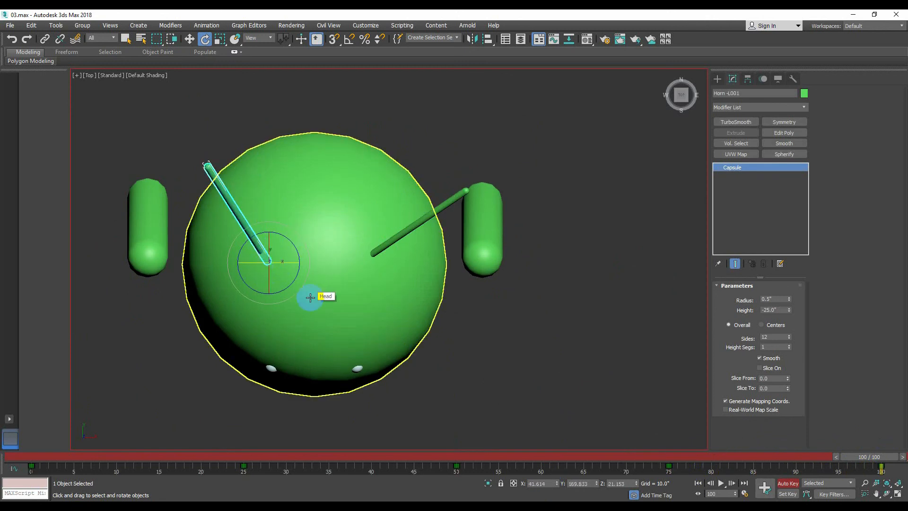
- In the front view, fine-tune the rotation of both antennas at frame 100 into a symmetrical V
key(f)
scroll(210, 124, up, 3)
middle_drag(294, 163, 230, 251)
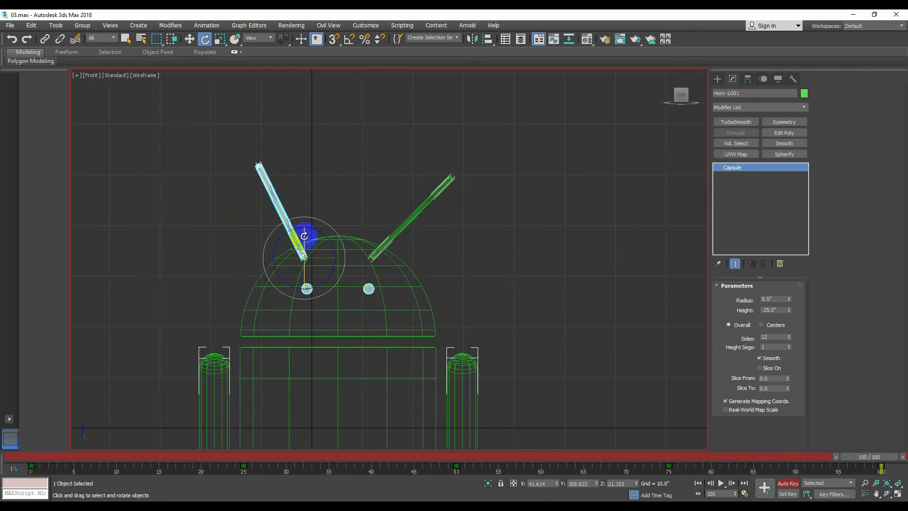
drag(272, 230, 305, 252)
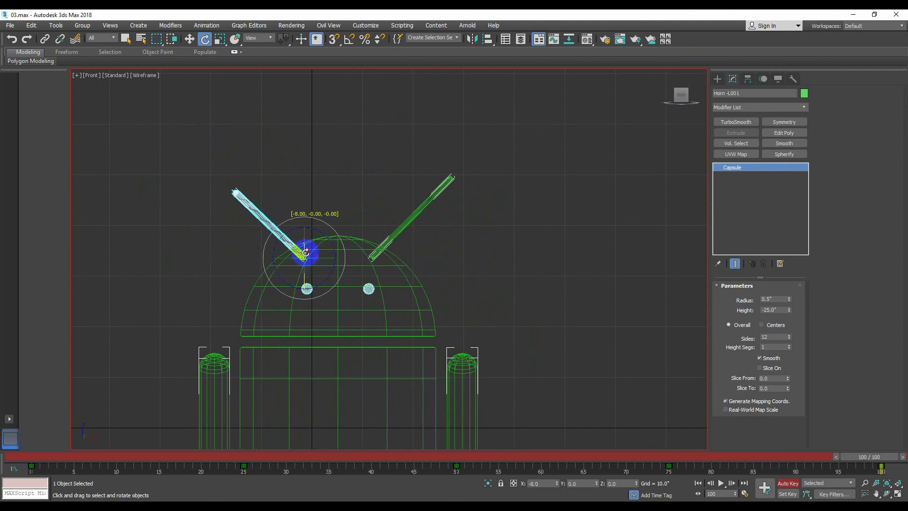
click(400, 229)
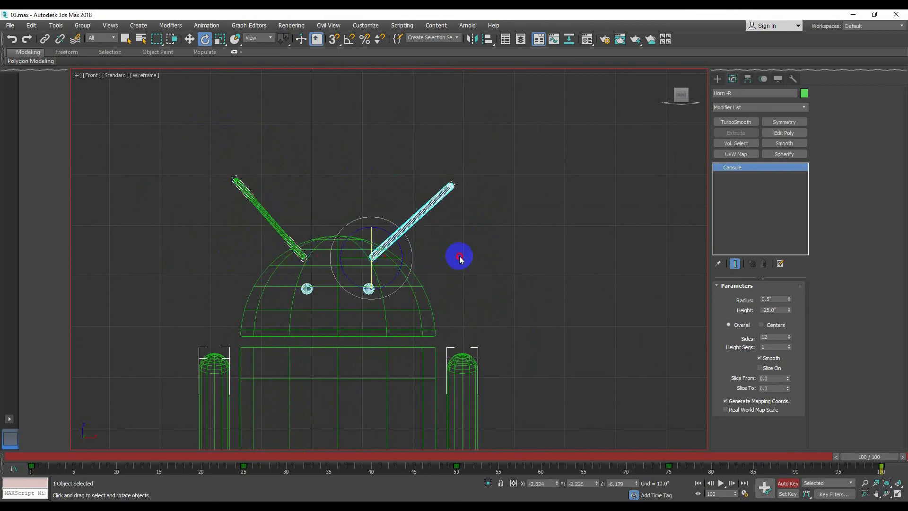
click(460, 259)
- Shade the front view and play the whole animation from frame 0 to review the limb and antenna motion
scroll(445, 266, down, 5)
mouse_move(854, 456)
mouse_down()
mouse_move(7, 456)
mouse_move(871, 456)
mouse_move(60, 456)
mouse_move(839, 456)
mouse_move(602, 485)
mouse_up()
key(F3)
click(698, 483)
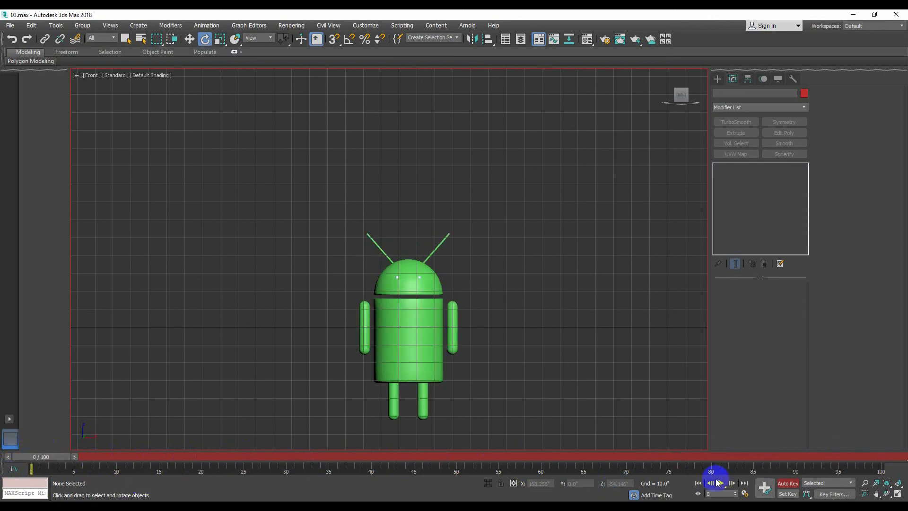
click(723, 483)
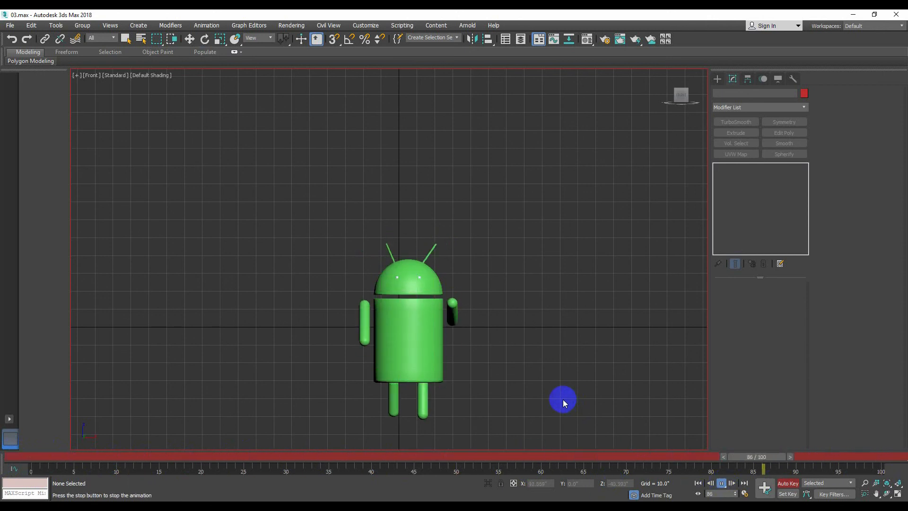
- Hide the front view's grid and review the walk cycle's playback in the front and left views
key(g)
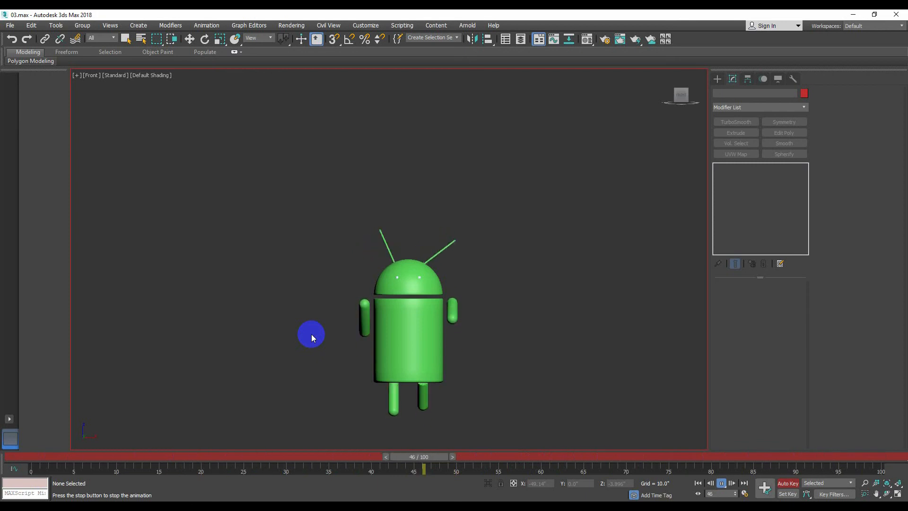
key(l)
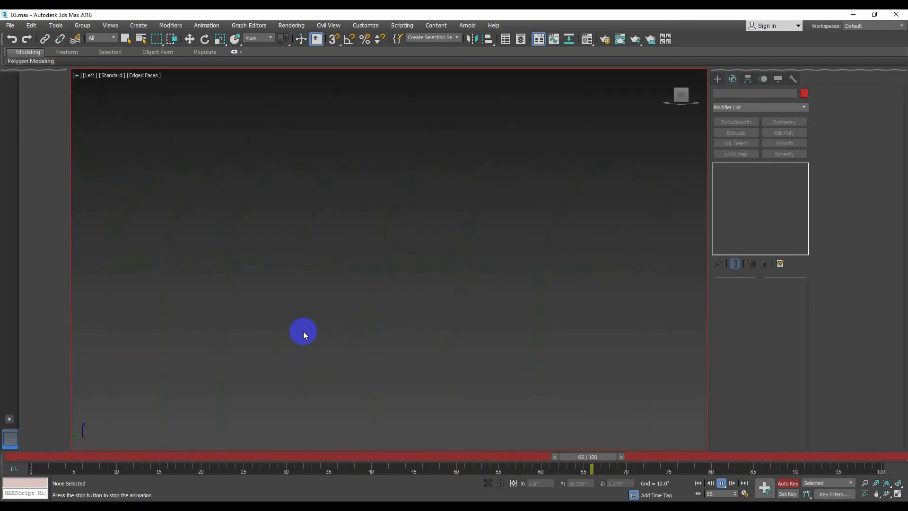
key(e)
key(/)
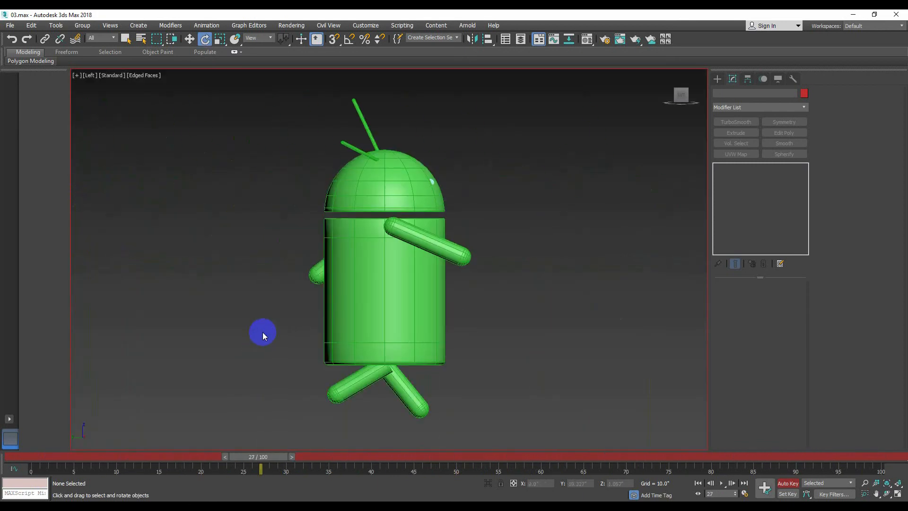
key(/)
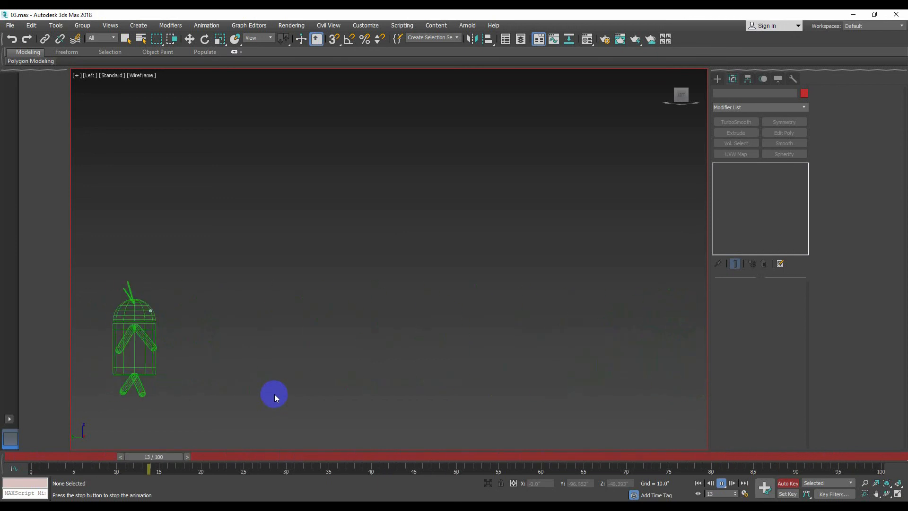
- Watch the animation in the shaded perspective view and test-render the current frame
key(F3)
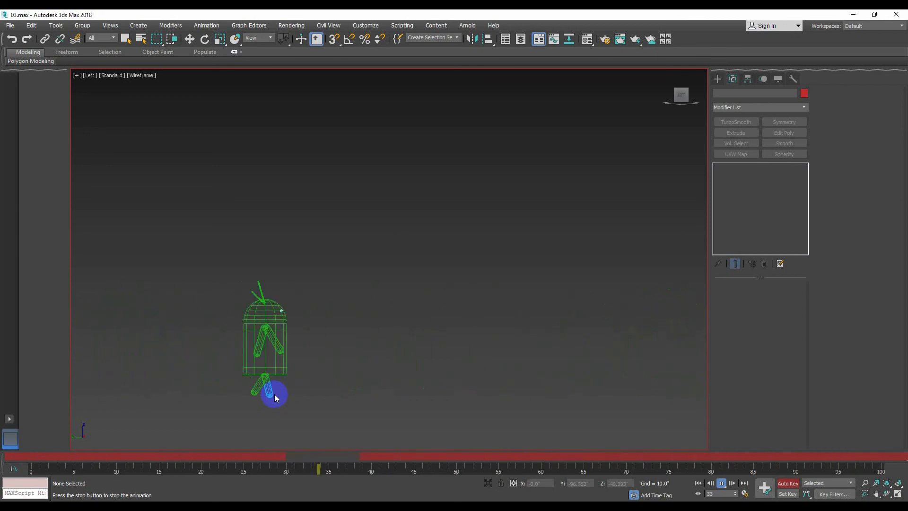
key(p)
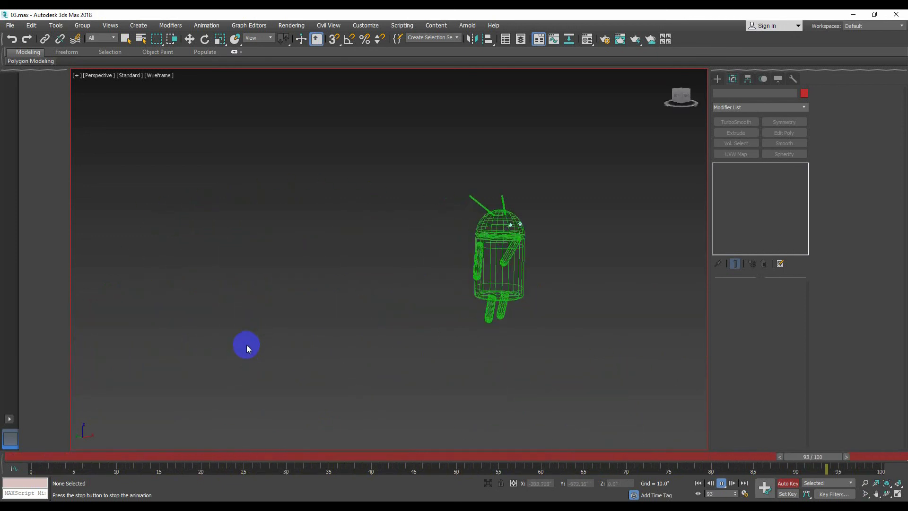
key(F3)
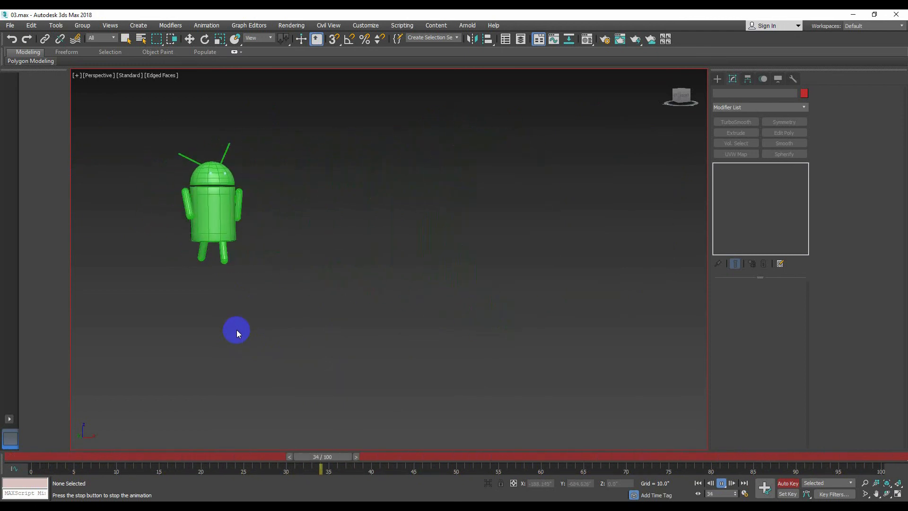
key(shift+q)
click(488, 158)
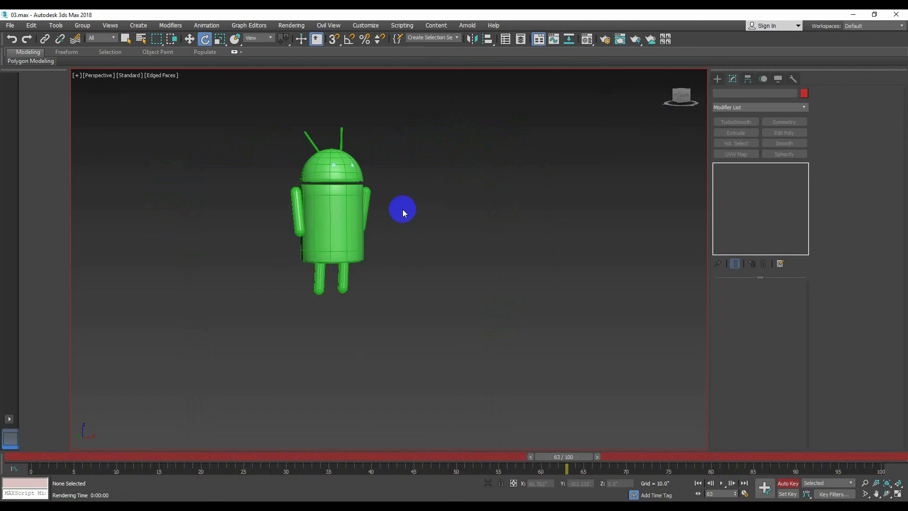
- Go to frame 100, turn off edged faces and replay the animation in the perspective view
drag(564, 456, 903, 455)
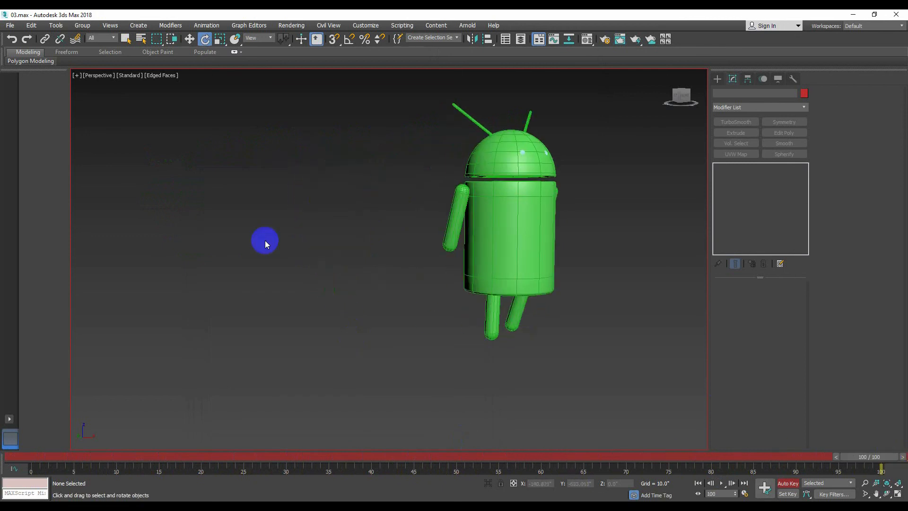
key(F4)
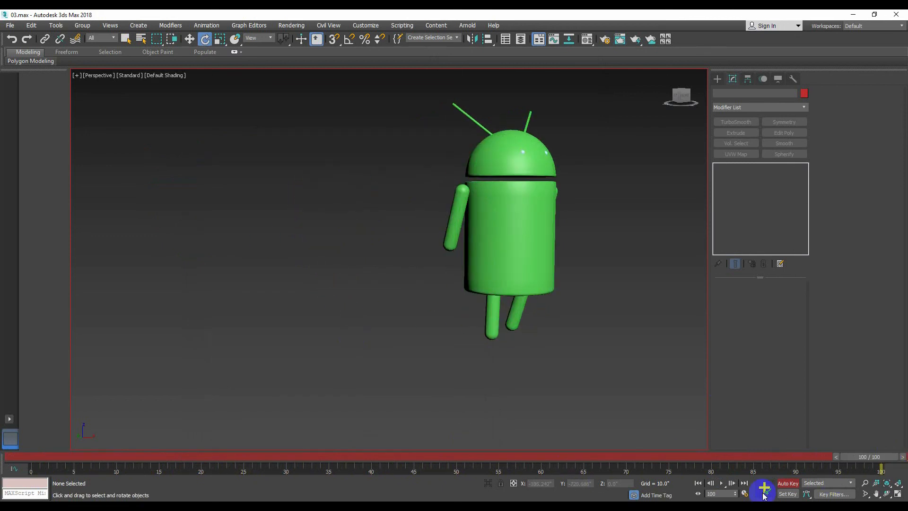
click(721, 483)
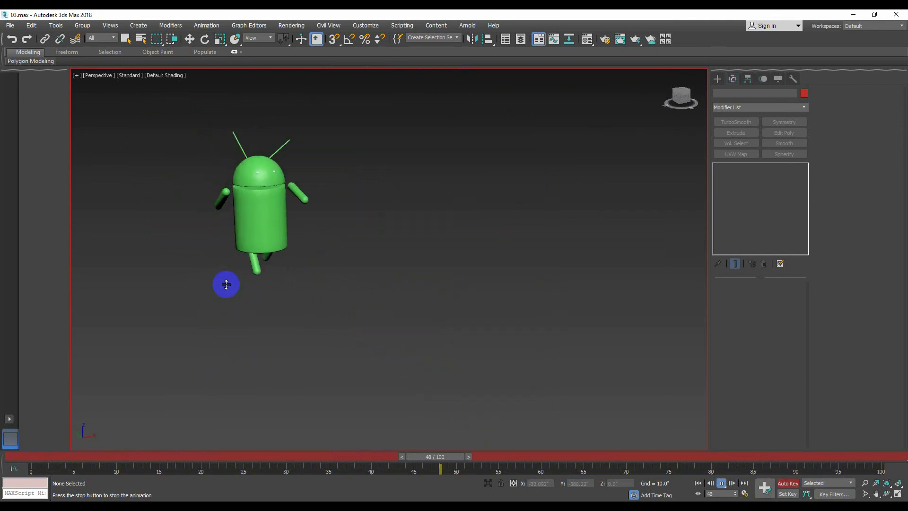
click(721, 483)
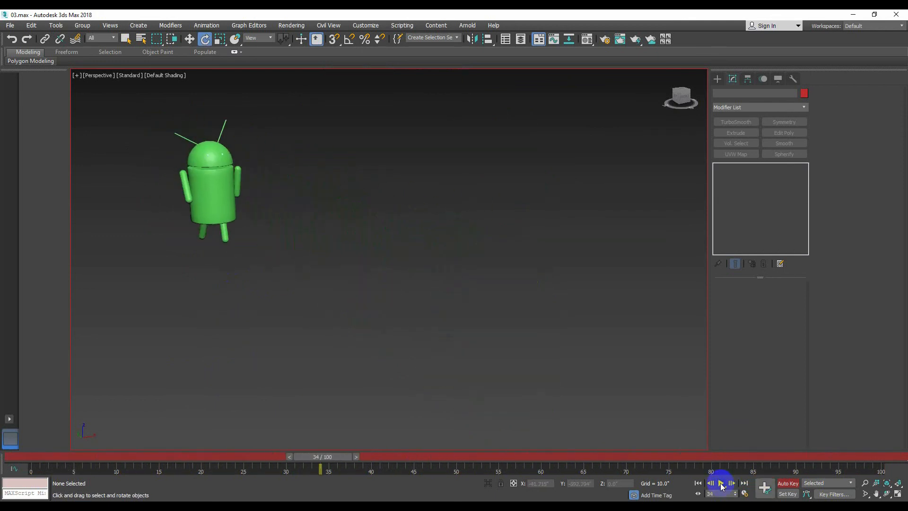
- Create a ground plane about 872" long and 262" wide, and lower it to about Z -66" beneath the robot
click(717, 79)
click(777, 176)
drag(257, 137, 519, 497)
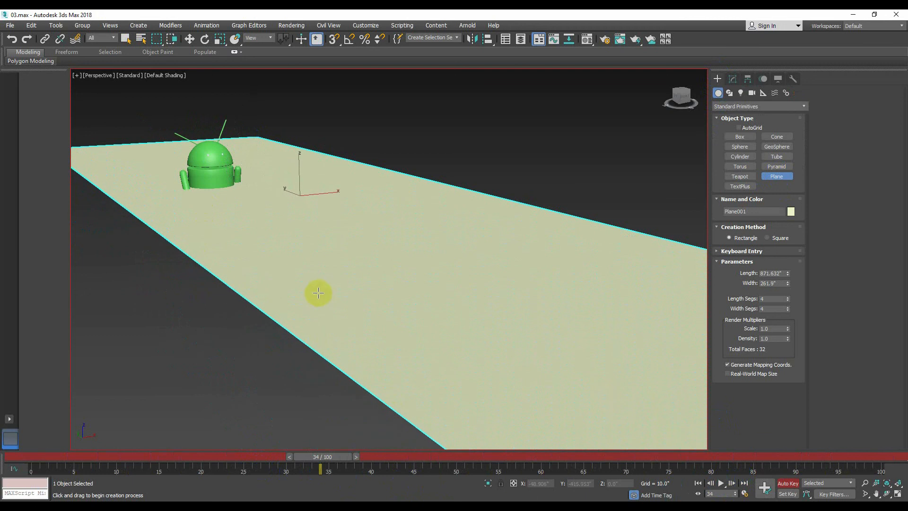
right_click(268, 136)
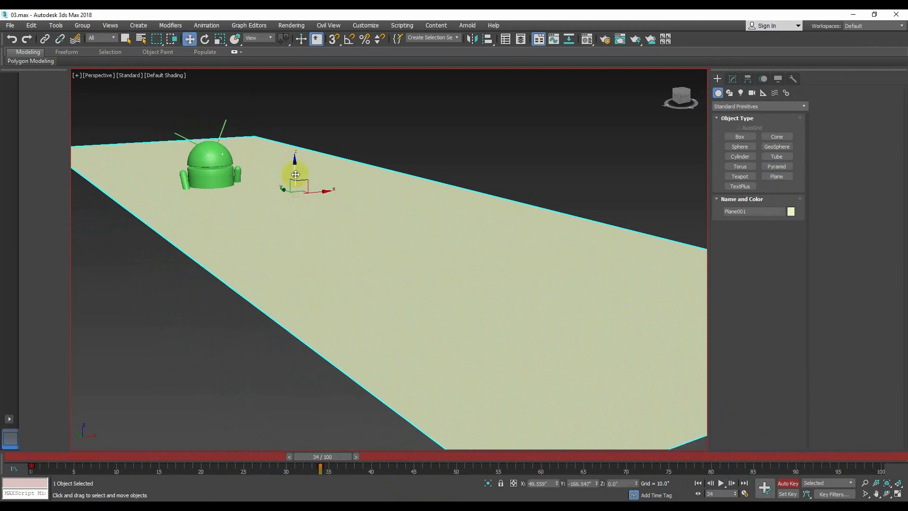
drag(296, 175, 298, 243)
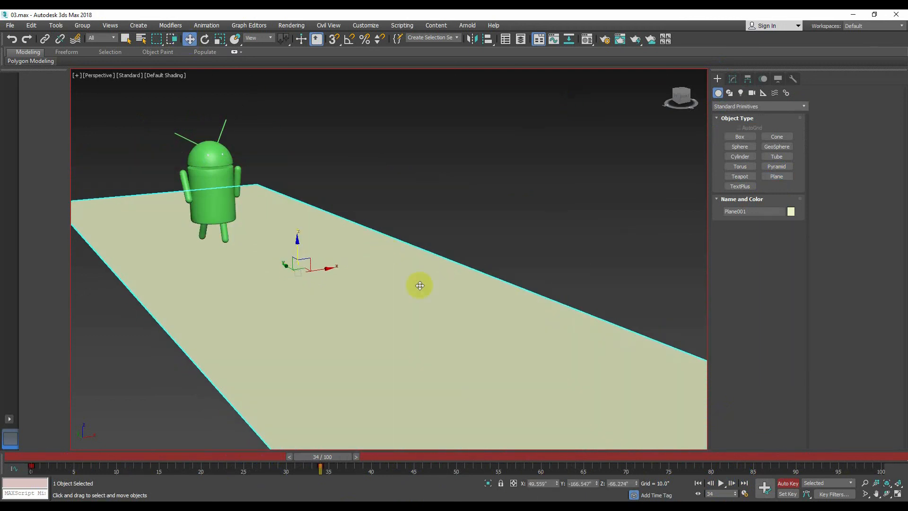
- Reposition the ground plane in the left and front views to sit directly under the robot's feet, at about Z -50"
key(l)
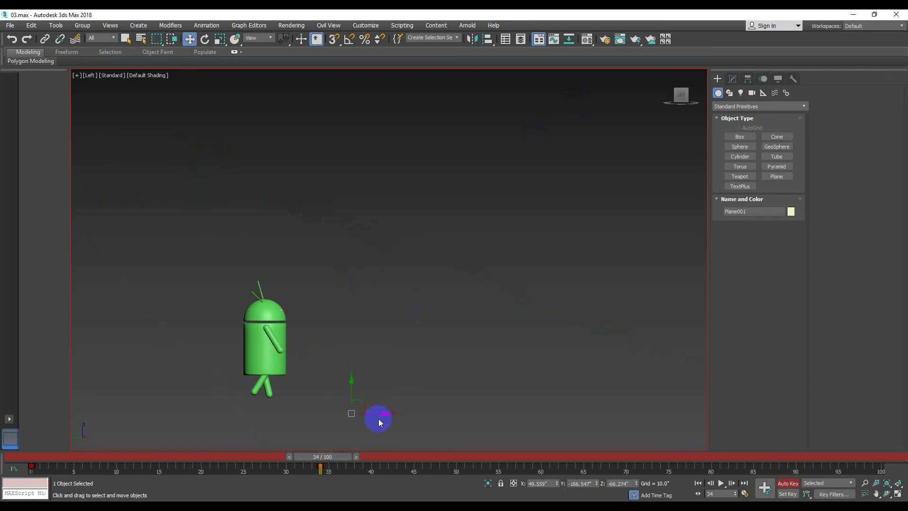
key(f)
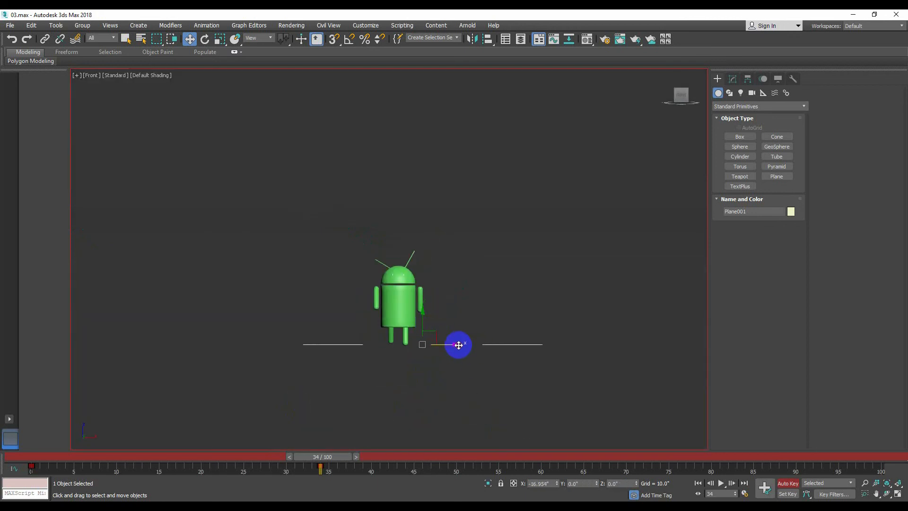
key(l)
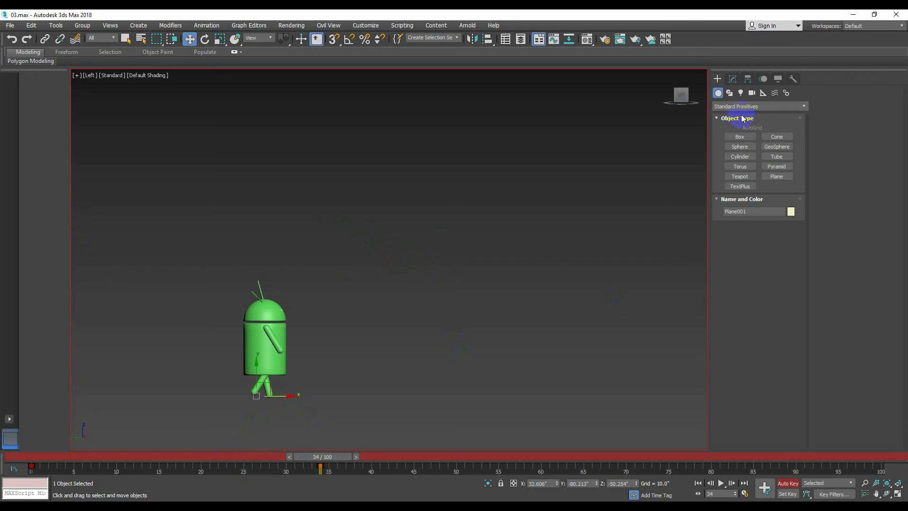
- Narrow the ground plane to about 92" wide and centre it under the robot along X in the top view
click(732, 78)
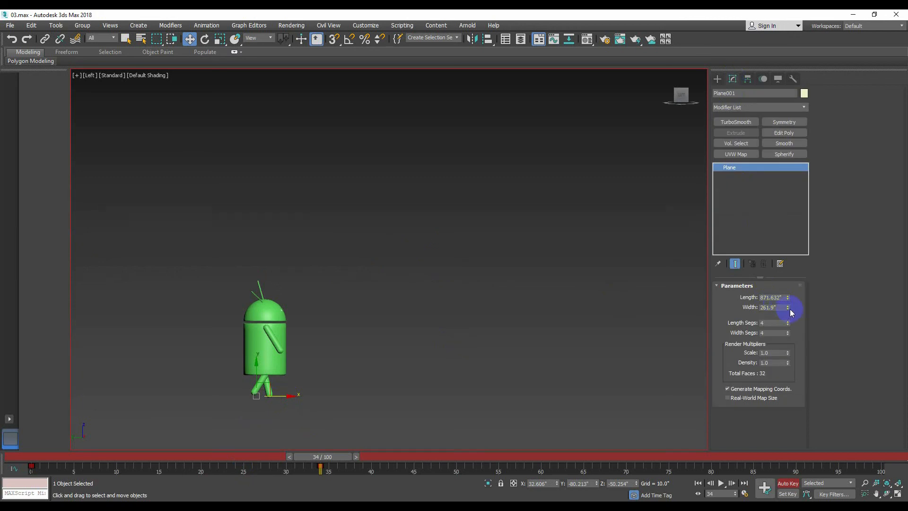
key(t)
scroll(400, 353, down, 8)
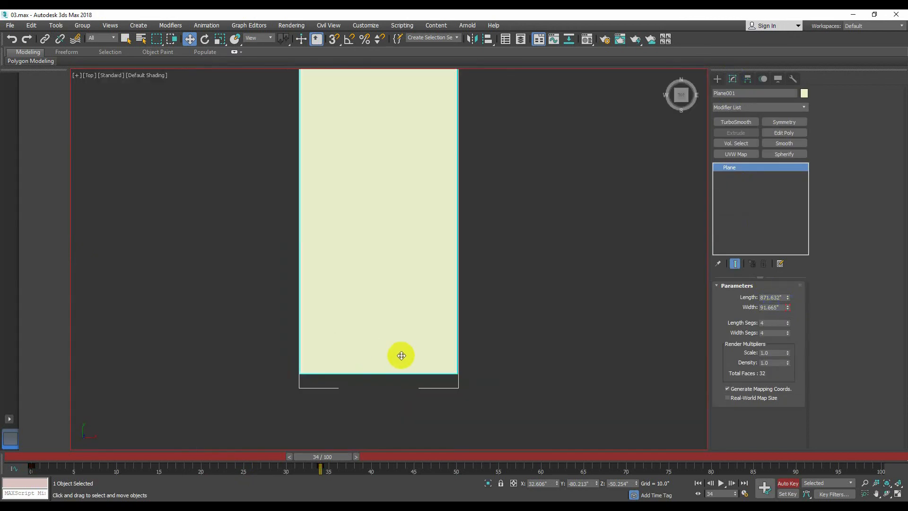
drag(419, 174, 403, 173)
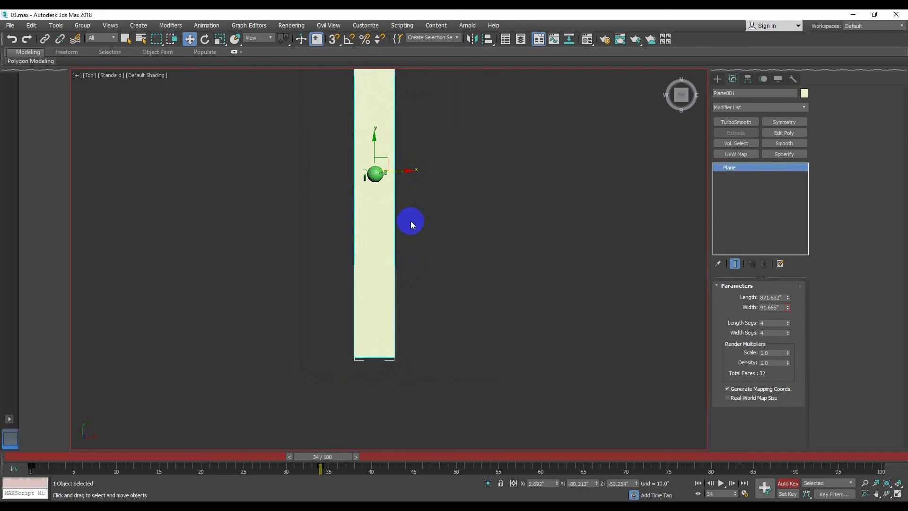
- Set the ground plane's length and width to 1000" and its length and width segments to 1
scroll(407, 220, down, 3)
drag(788, 308, 799, 293)
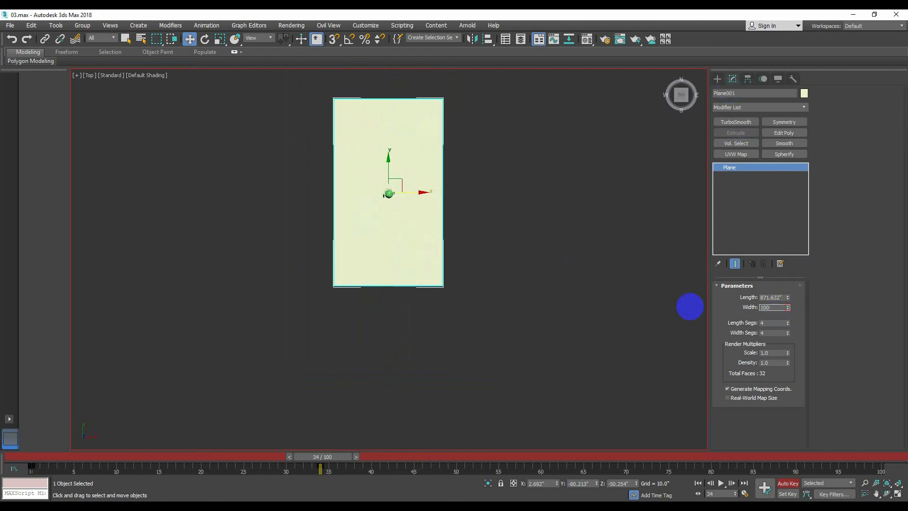
key(shift+Tab)
text(1000)
key(Tab)
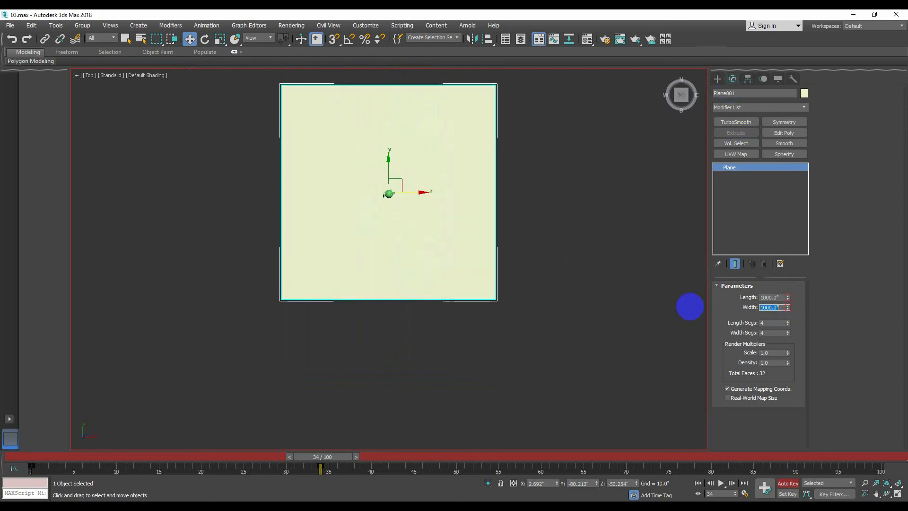
right_click(788, 335)
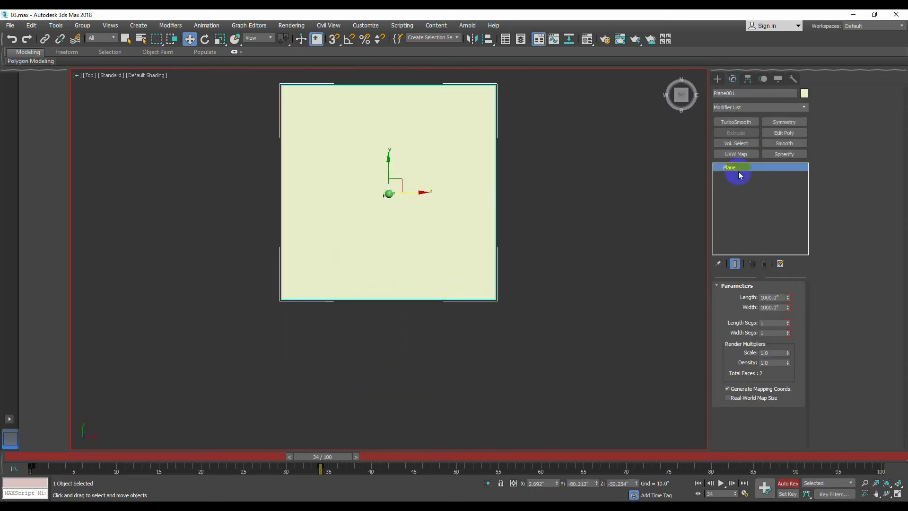
- Change the ground plane's object colour to light grey and deselect it
click(805, 94)
click(517, 282)
click(500, 311)
click(539, 313)
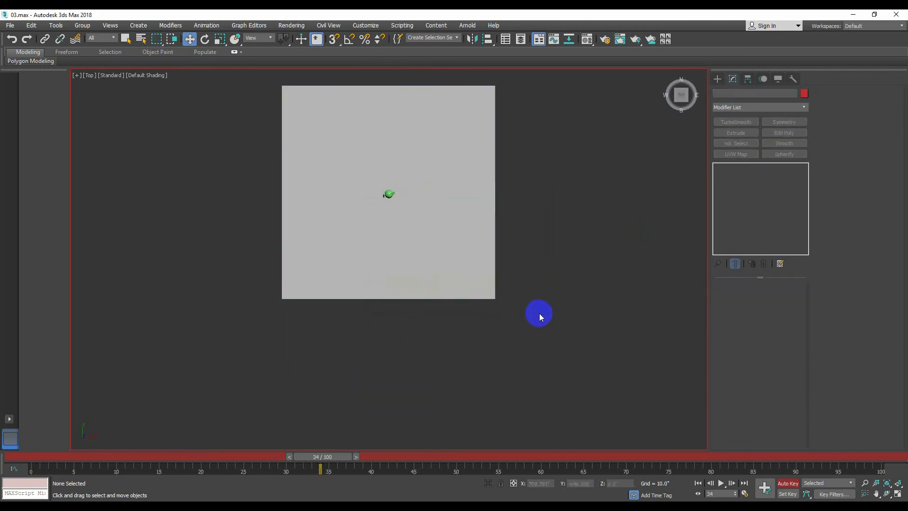
- Select the ground plane and check its placement under the robot in the left, top and front views
click(438, 258)
key(l)
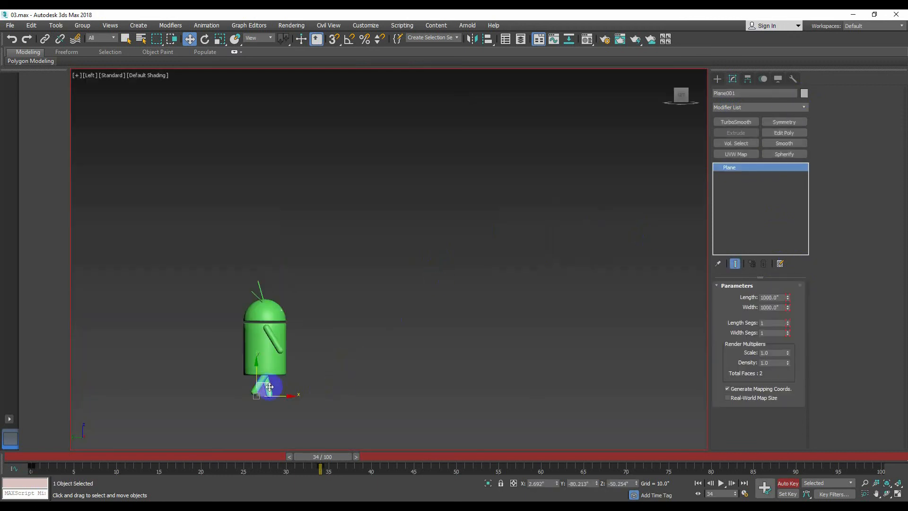
scroll(265, 395, up, 5)
key(t)
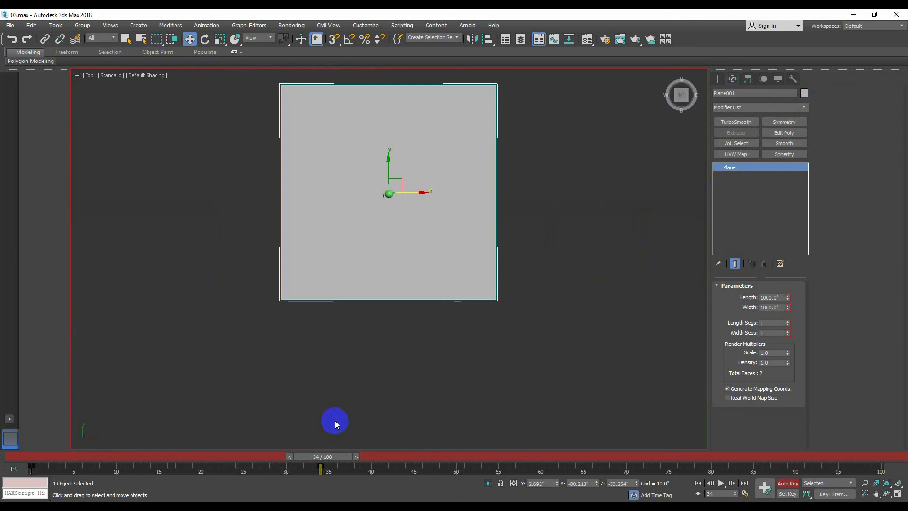
key(f)
scroll(374, 393, down, 3)
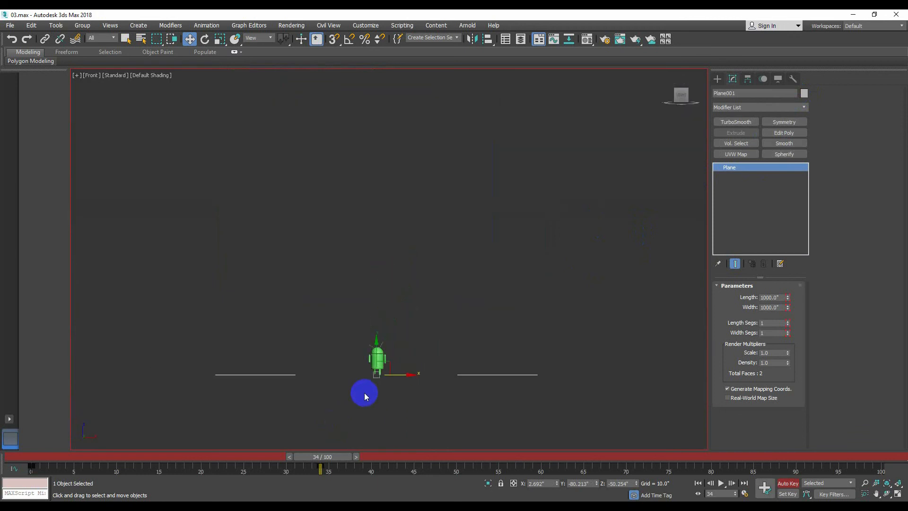
- In the perspective view, move the ground plane forward along Y at frame 34 so it extends in front of the robot
key(p)
scroll(338, 368, down, 3)
scroll(321, 369, up, 3)
alt+middle_drag(279, 403, 224, 352)
scroll(316, 406, up, 7)
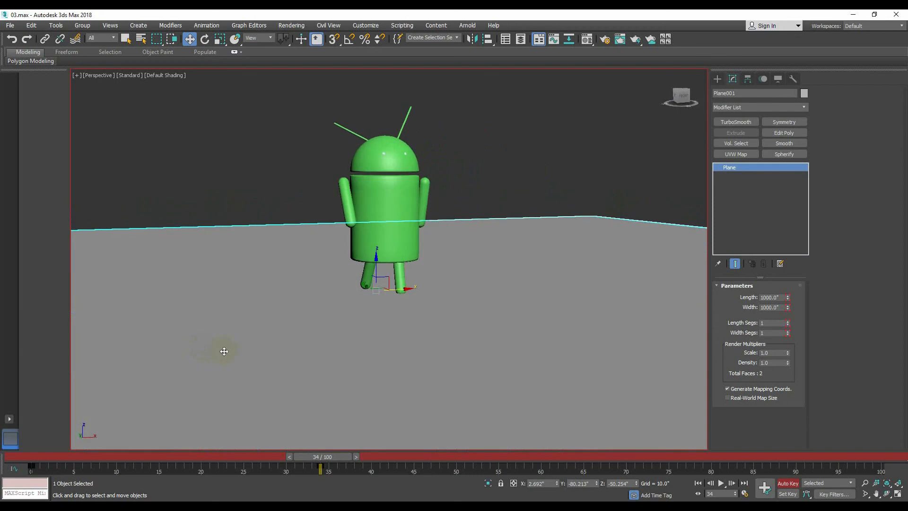
scroll(224, 351, down, 2)
scroll(256, 365, up, 1)
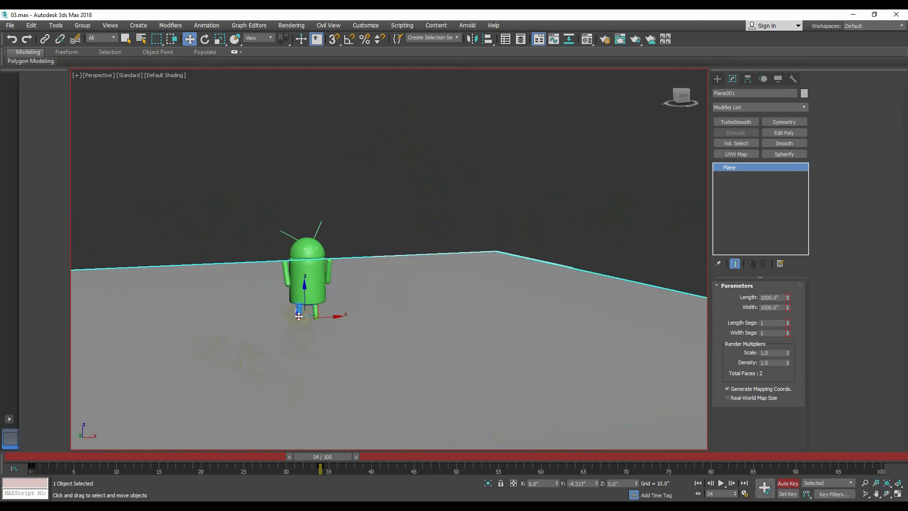
drag(298, 317, 345, 356)
scroll(361, 358, down, 1)
middle_drag(362, 359, 341, 351)
- Scrub between frame 0 and the frame 34 key to examine how the ground plane's size and position animate
drag(326, 457, 1, 448)
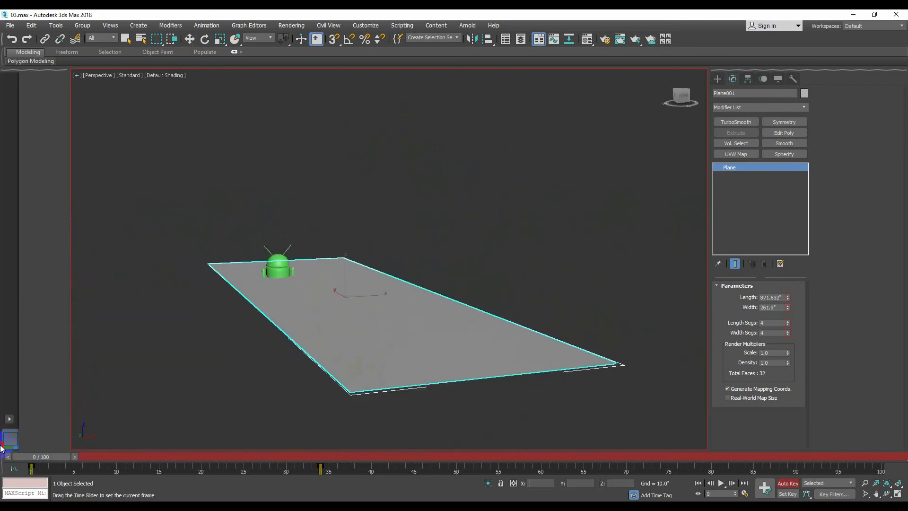
alt+middle_drag(218, 399, 232, 389)
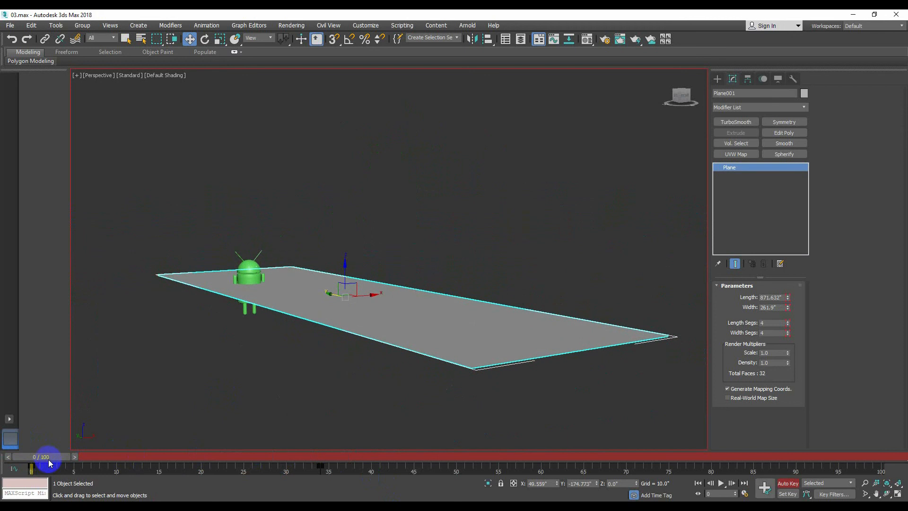
click(321, 467)
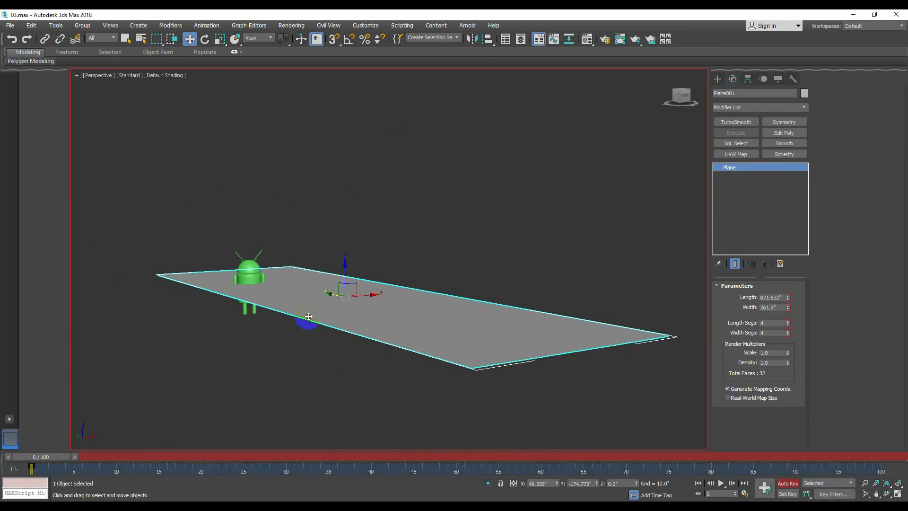
drag(38, 458, 56, 474)
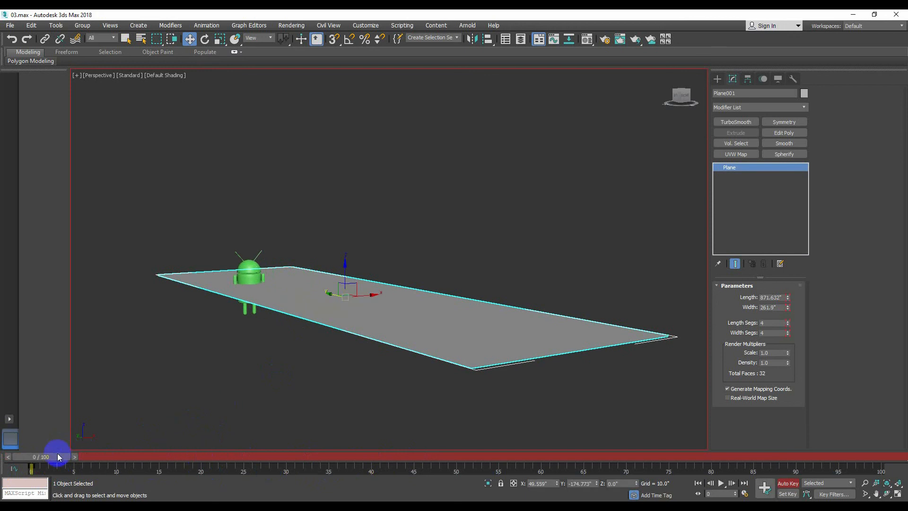
drag(58, 457, 284, 455)
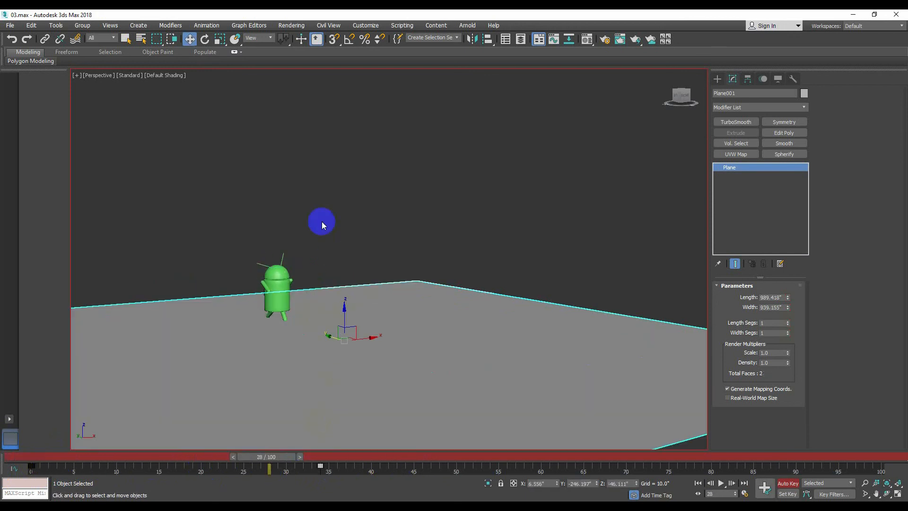
click(323, 221)
click(362, 358)
alt+middle_drag(247, 366, 223, 366)
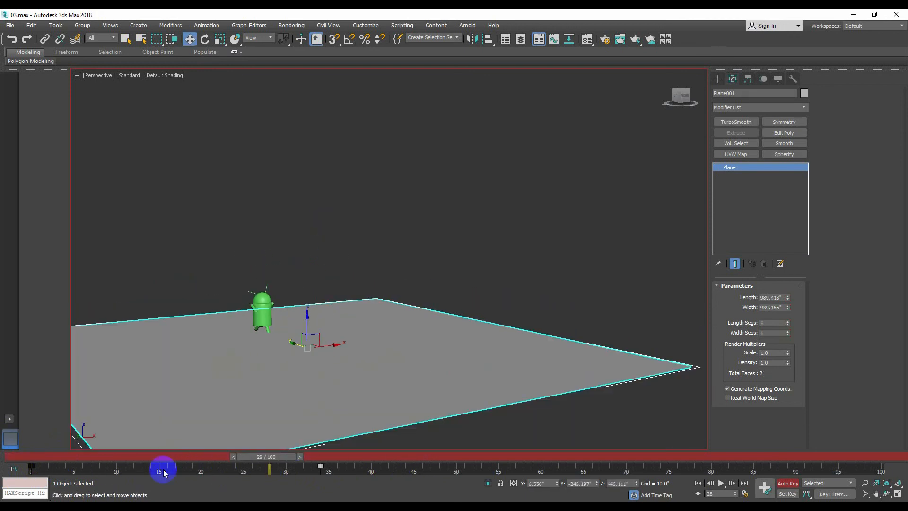
- Move the ground plane's key from frame 34 to frame 0 and turn off Auto Key
drag(280, 463, 344, 472)
key(w)
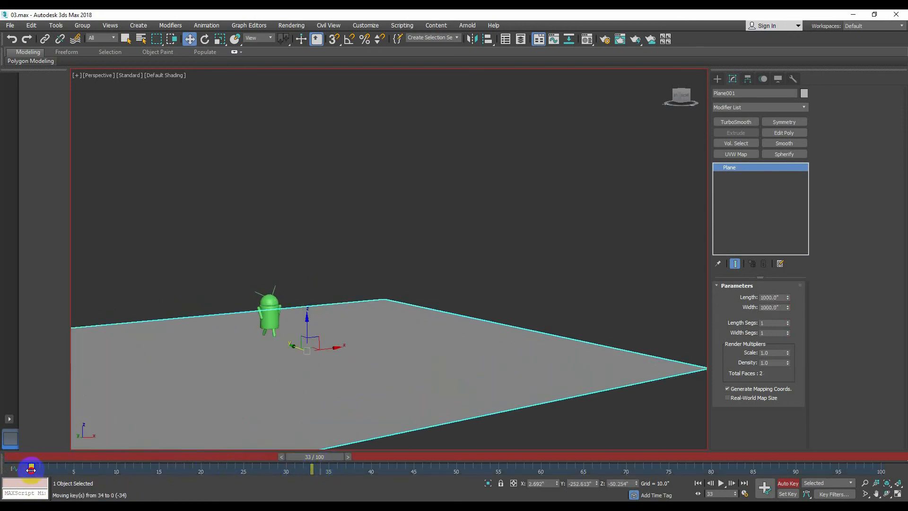
drag(311, 472, 37, 464)
drag(306, 467, 1, 478)
click(789, 487)
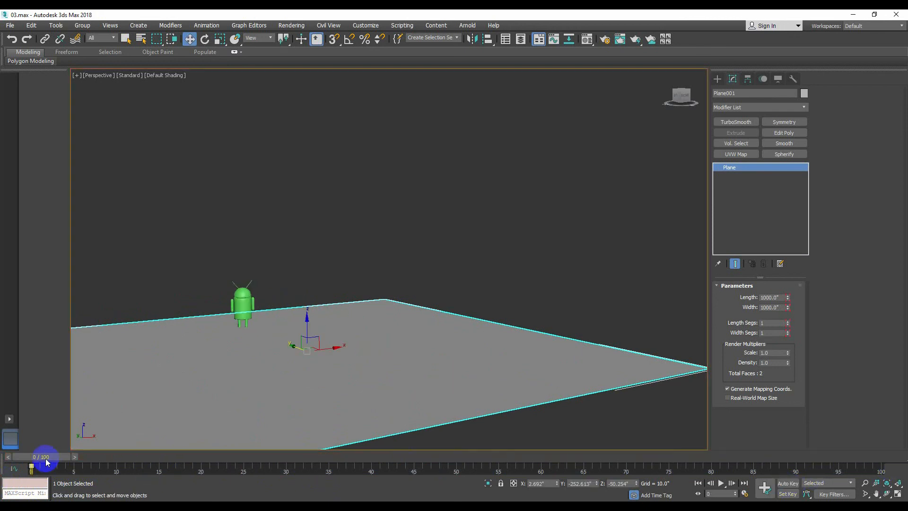
- Scrub through the timeline to check the robot's walk over the ground plane, and deselect the plane
drag(41, 454, 624, 472)
scroll(192, 410, up, 3)
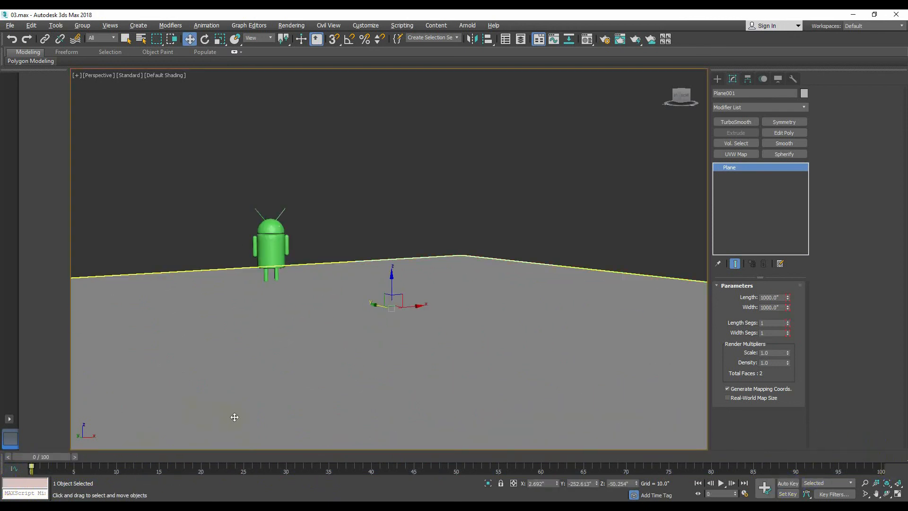
alt+middle_drag(236, 418, 275, 403)
click(130, 242)
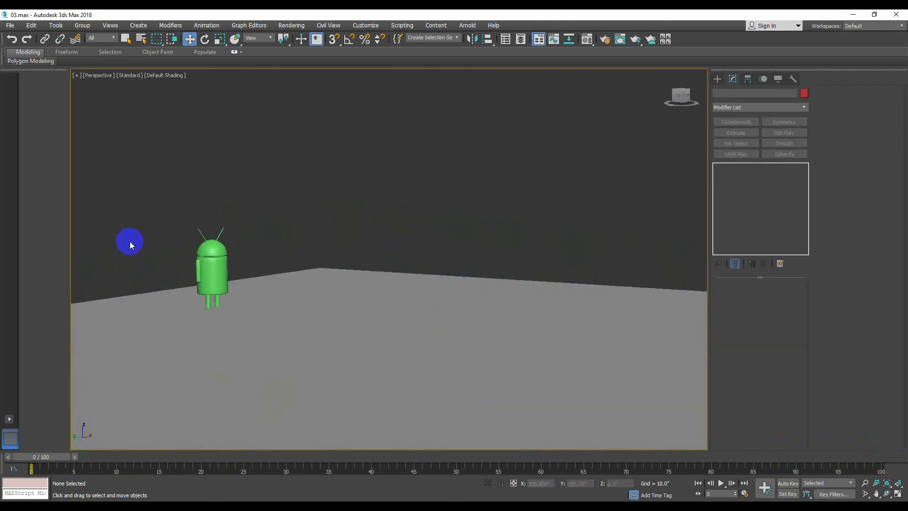
- Play the walk animation in the perspective view and watch the robot from different angles
click(721, 483)
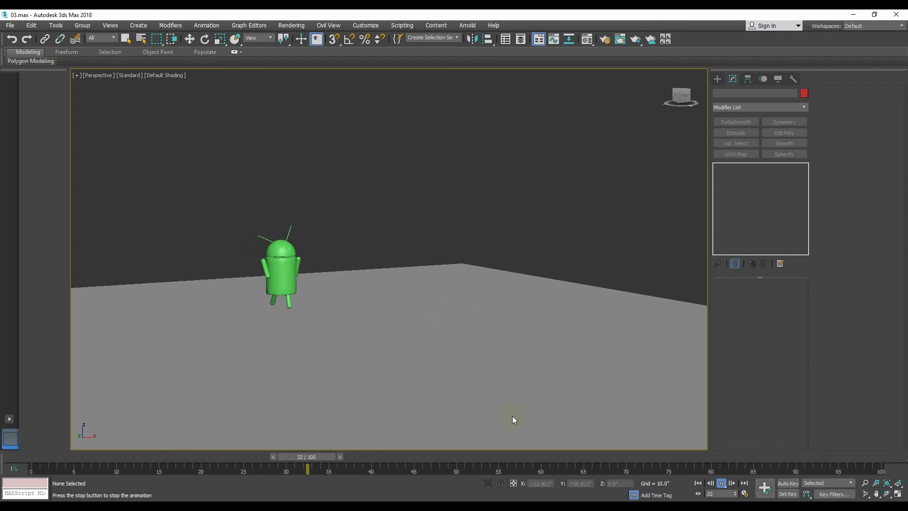
alt+middle_drag(486, 414, 415, 390)
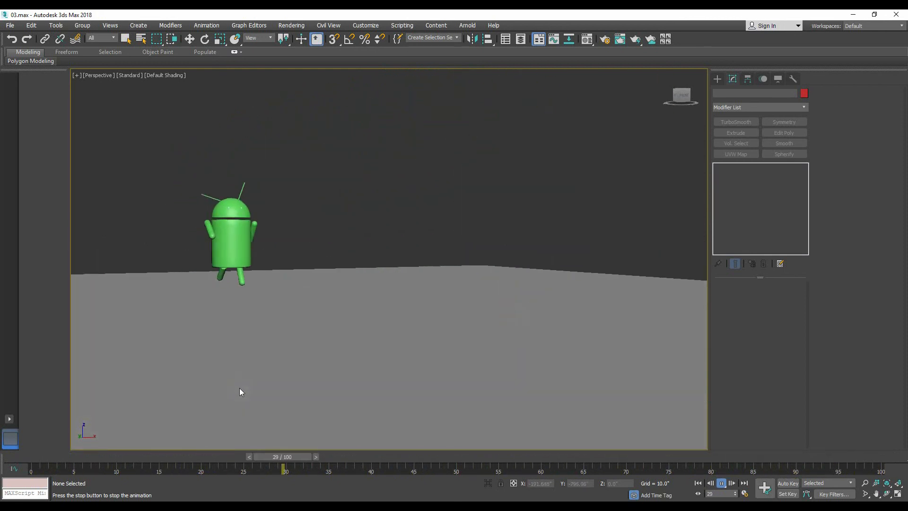
alt+middle_drag(239, 388, 231, 390)
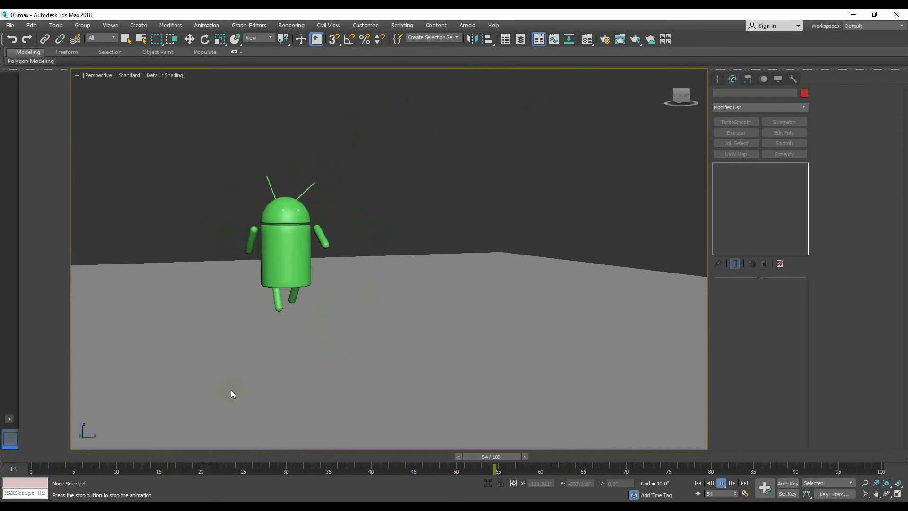